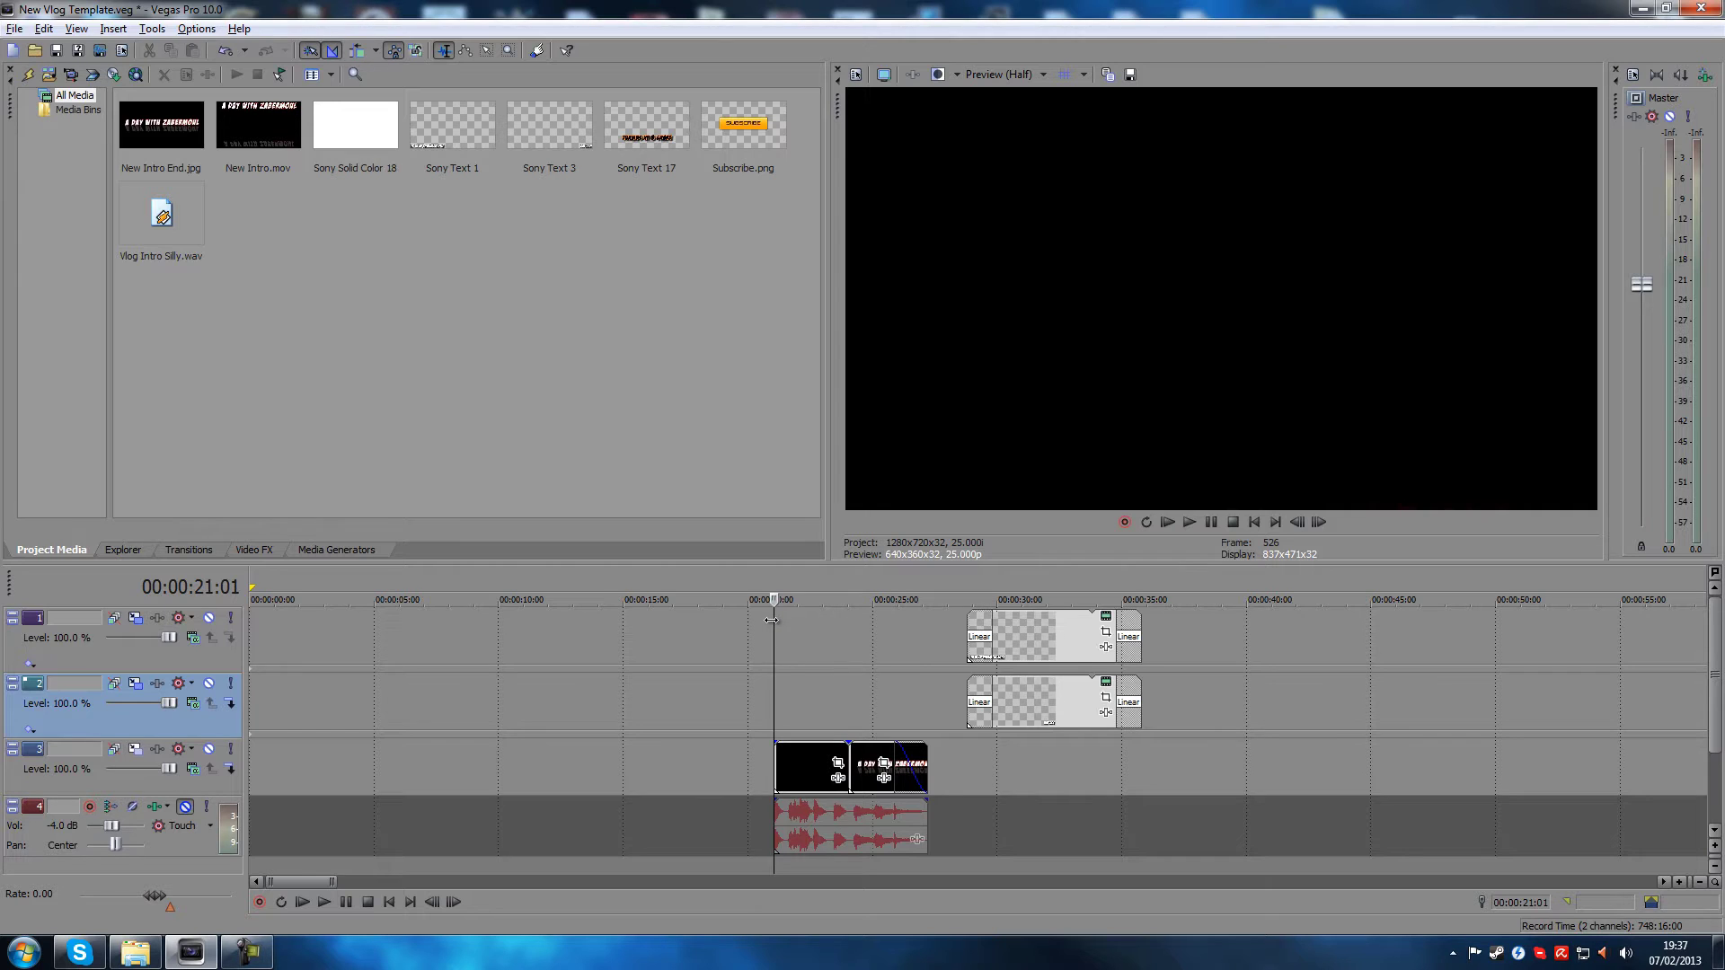
Play the title animation on the top track, then step back to the clip's start
{"action": "left_click", "coordinate": [771, 619]}
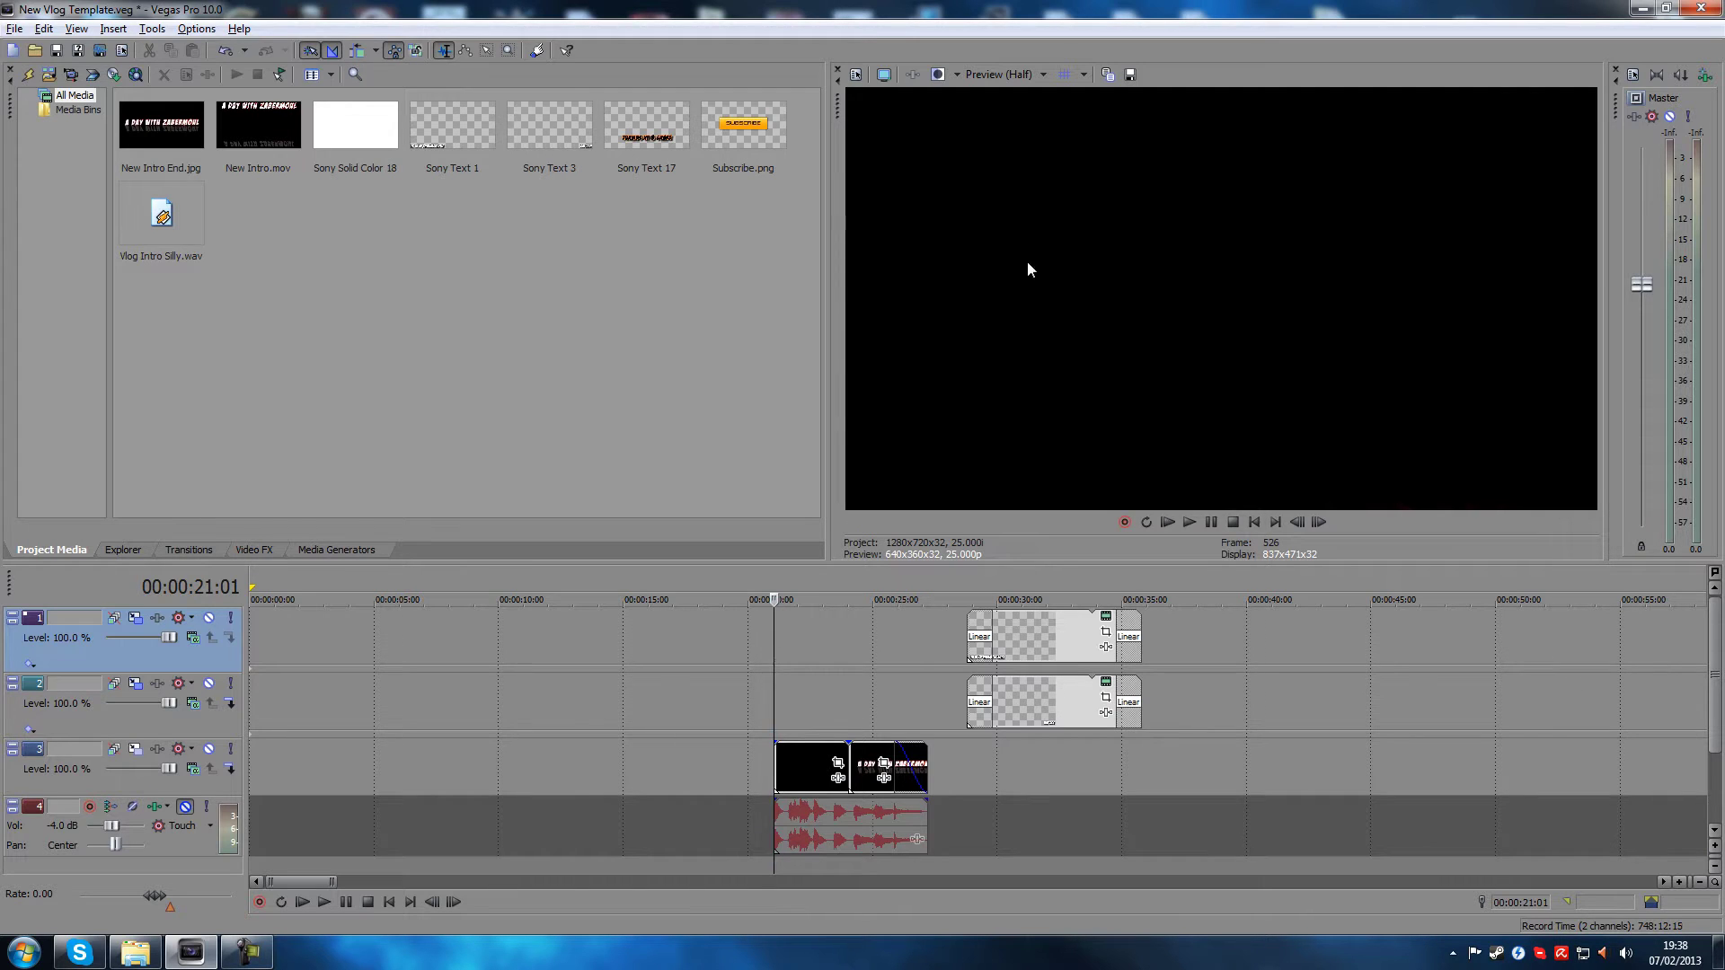
{"action": "left_click", "coordinate": [770, 667]}
{"action": "key", "text": "space"}
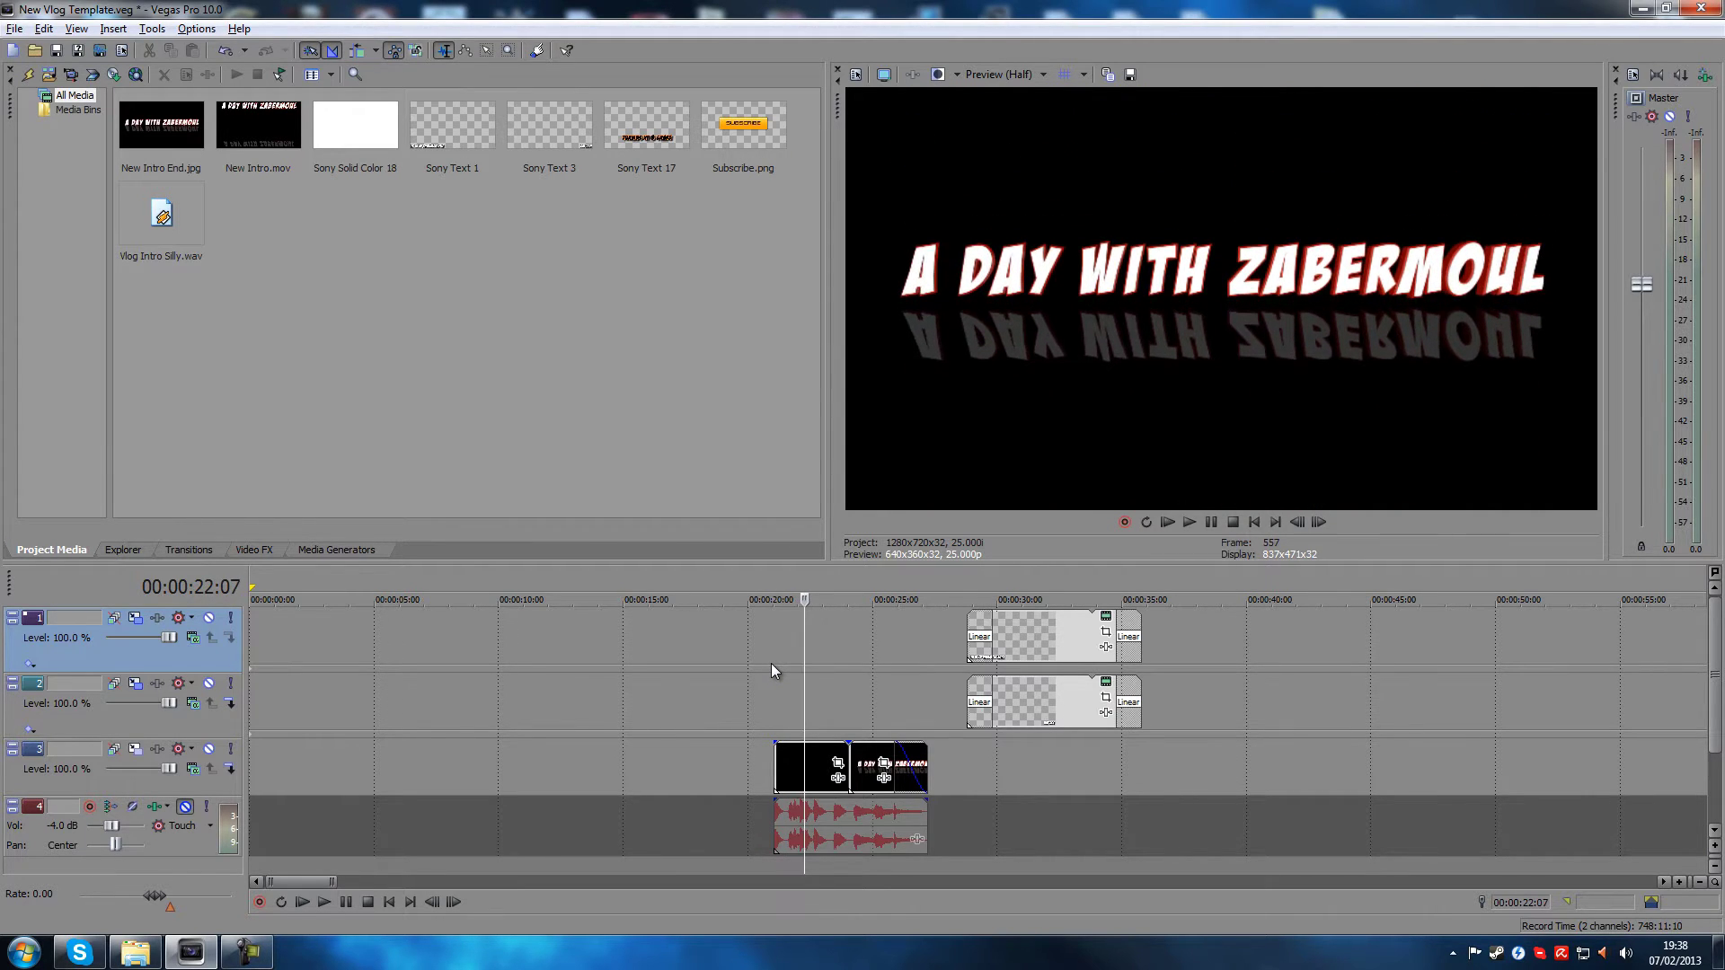
{"action": "key", "text": "space"}
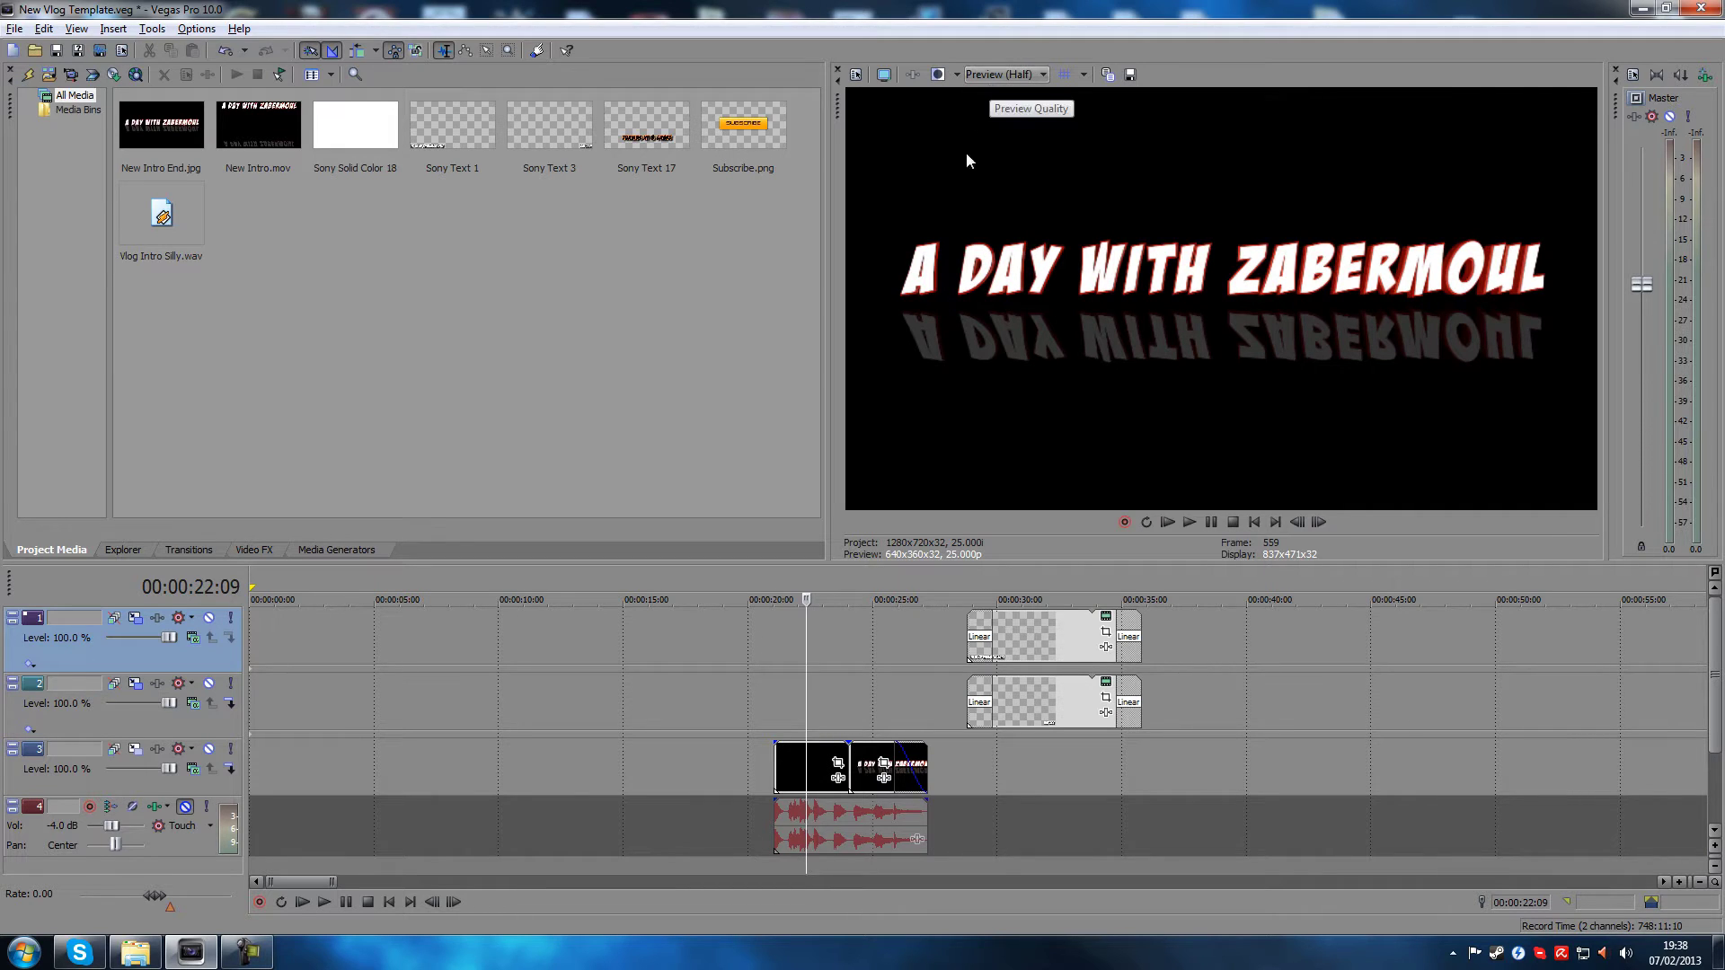
{"action": "left_click", "coordinate": [796, 701]}
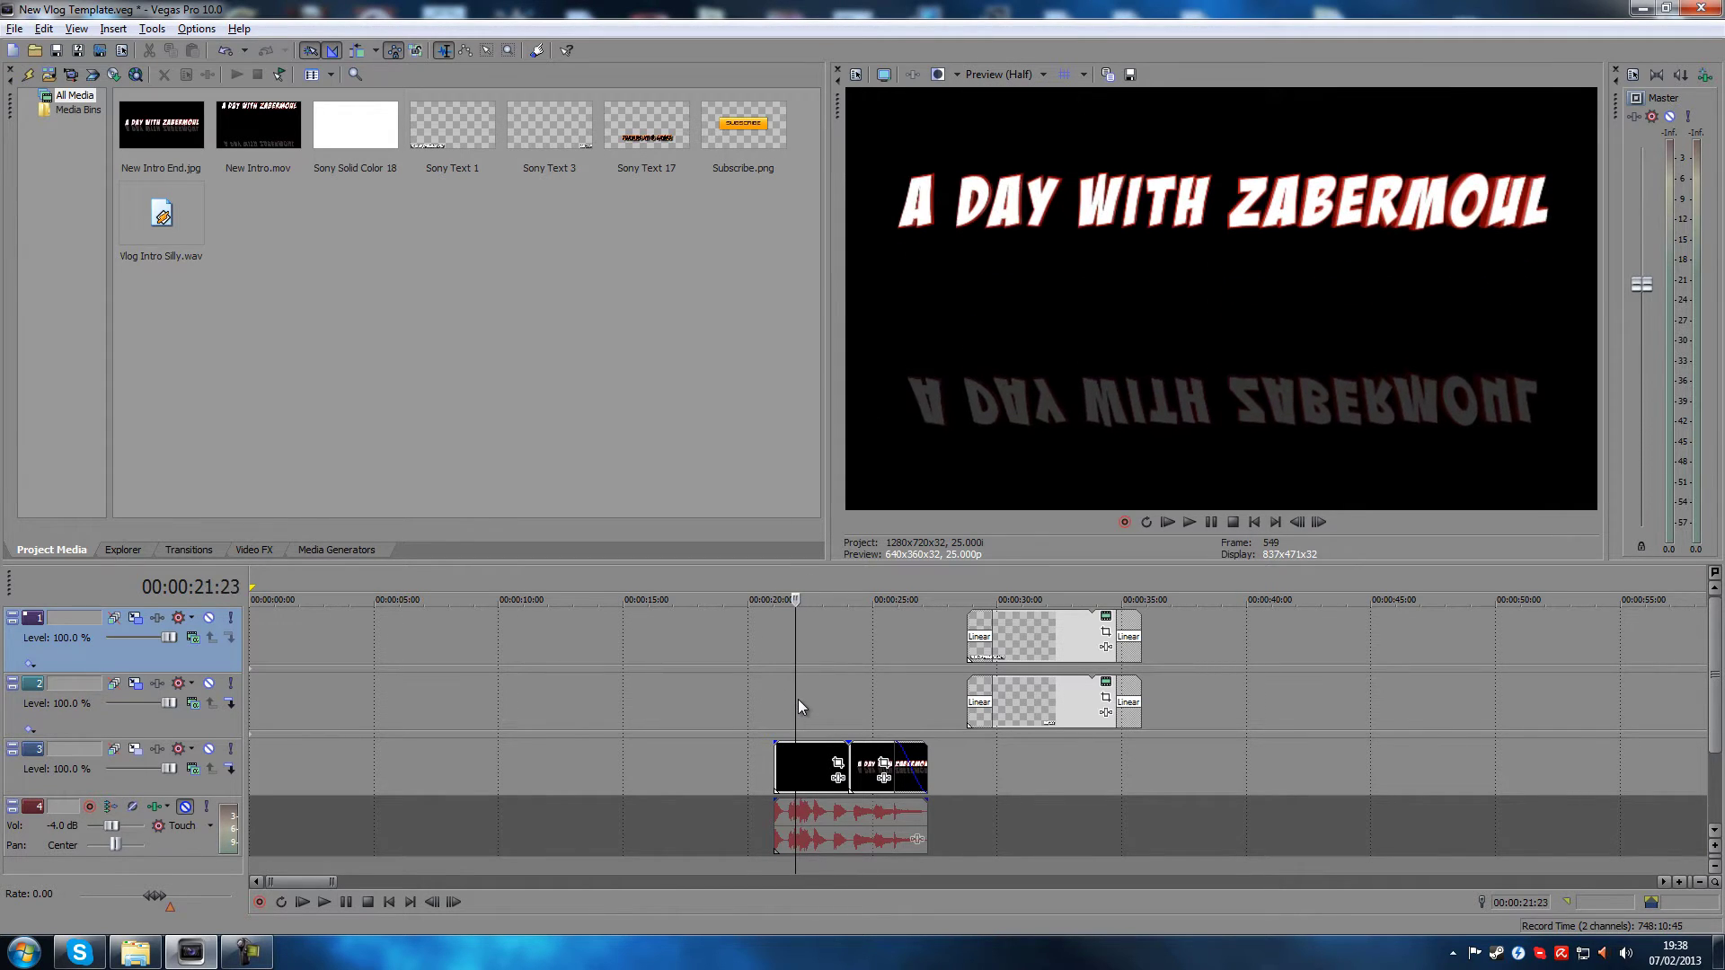
{"action": "key", "text": "Left"}
{"action": "key", "text": "Left"}
{"action": "key", "text": "Left"}
{"action": "key", "text": "Left"}
{"action": "key", "text": "Left"}
{"action": "key", "text": "Left"}
{"action": "key", "text": "Left"}
{"action": "key", "text": "Left"}
{"action": "key", "text": "Left"}
{"action": "key", "text": "Left"}
{"action": "key", "text": "Left"}
{"action": "key", "text": "Left"}
{"action": "key", "text": "Left"}
{"action": "key", "text": "Left"}
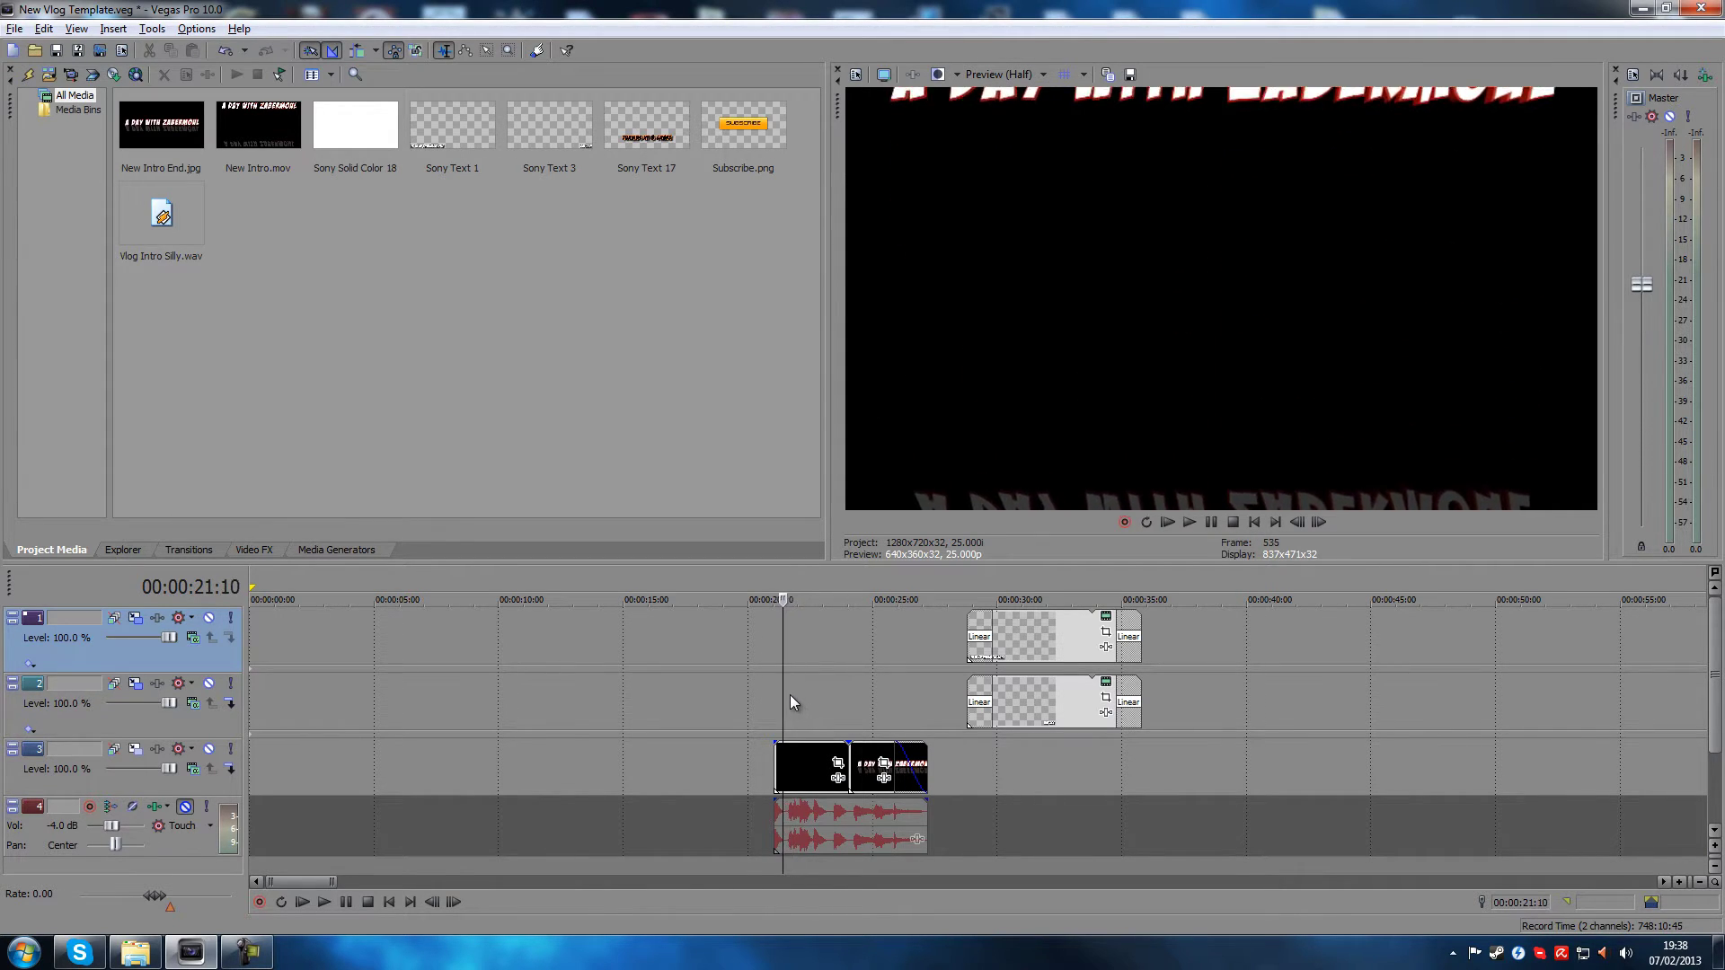
{"action": "key", "text": "Left"}
{"action": "key", "text": "Left"}
{"action": "key", "text": "Left"}
{"action": "key", "text": "Left"}
{"action": "key", "text": "Left"}
{"action": "key", "text": "Left"}
{"action": "key", "text": "Left"}
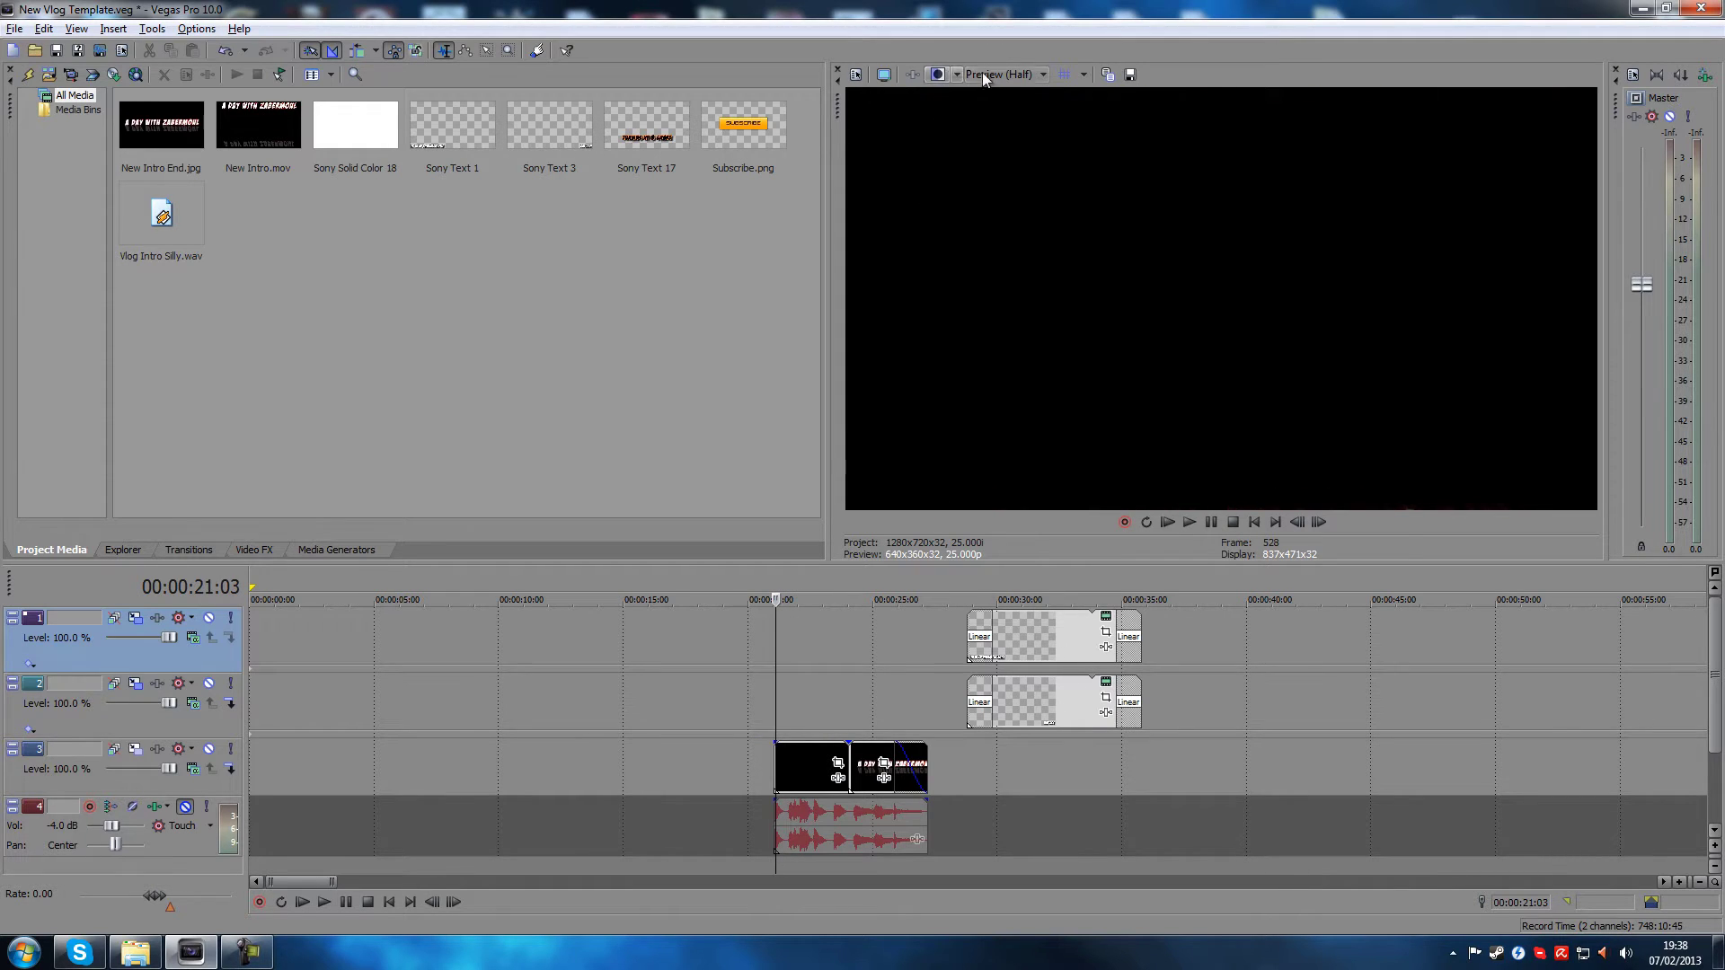
Set the preview quality to Best (Full) resolution
{"action": "left_click", "coordinate": [994, 77]}
{"action": "mouse_move", "coordinate": [1026, 152]}
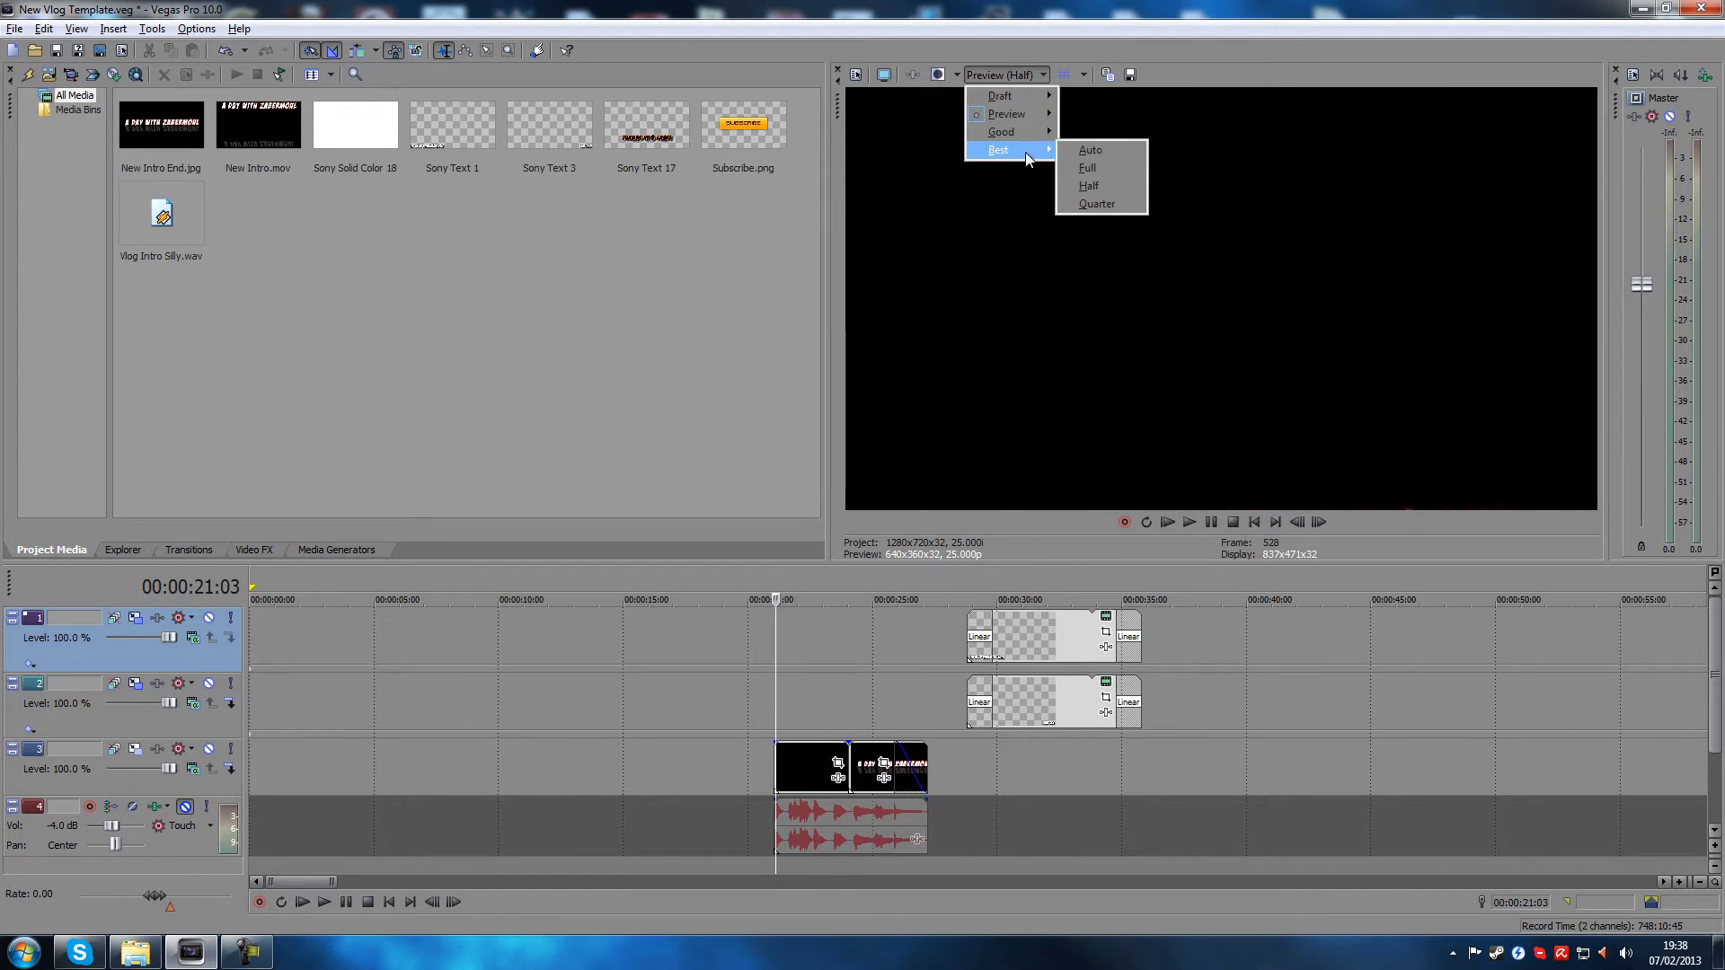
{"action": "left_click", "coordinate": [1104, 166]}
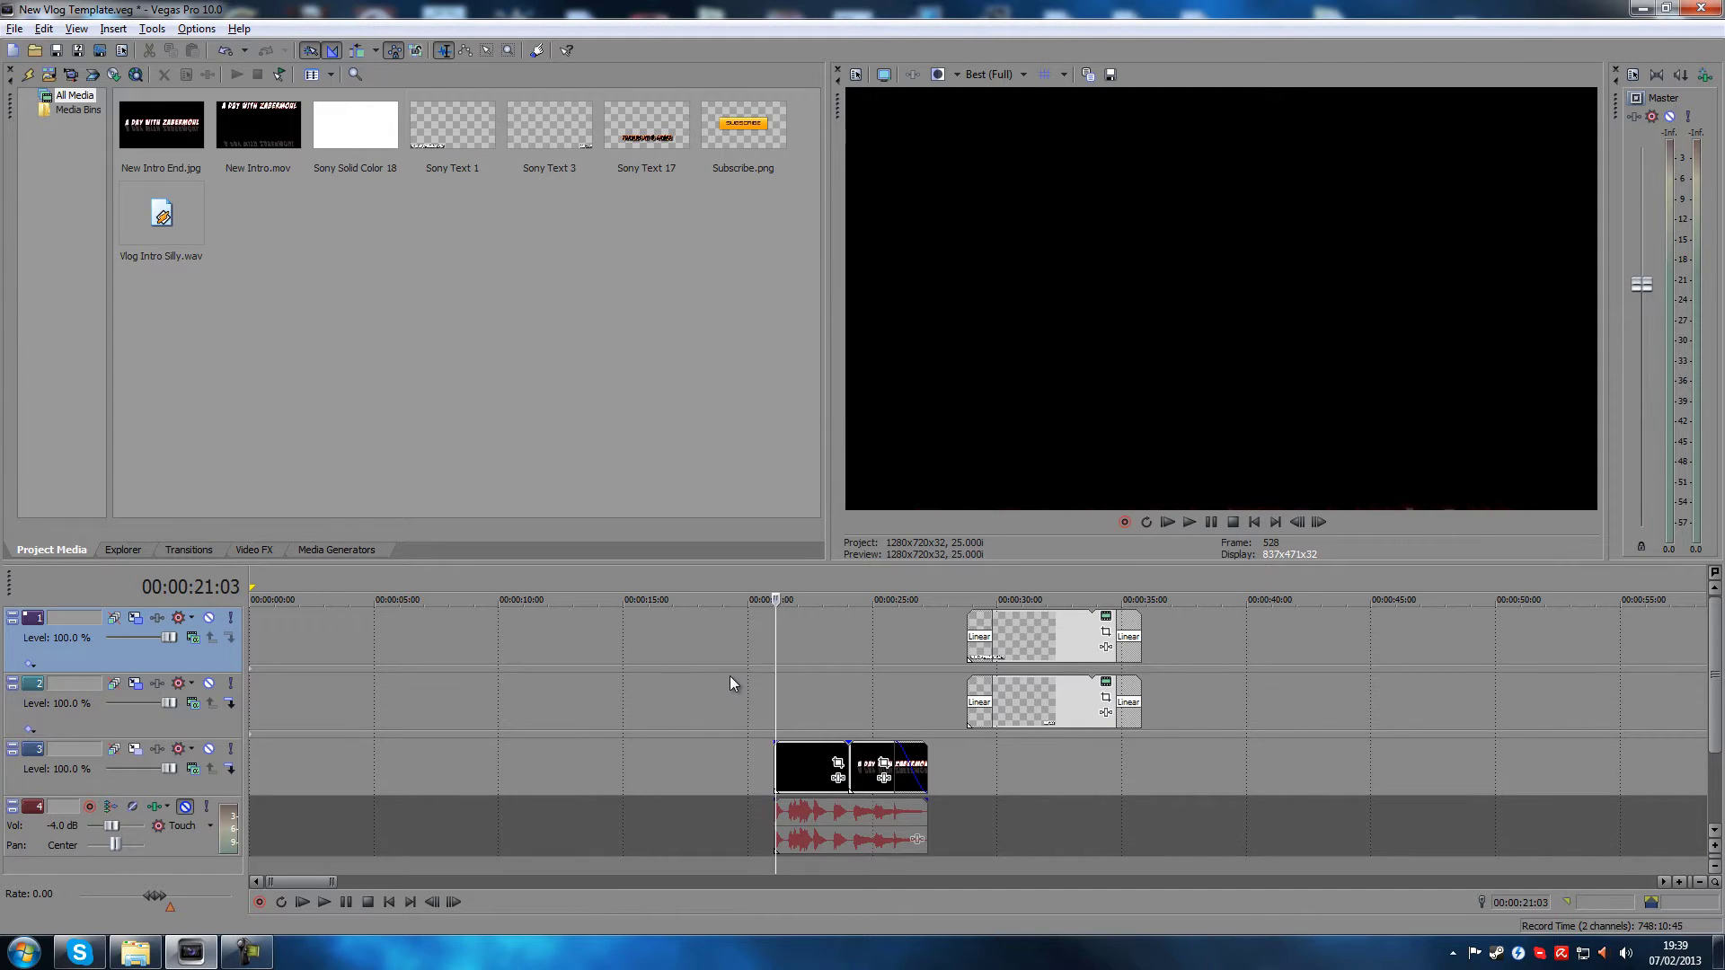
Step frame by frame through the title animation to the fully formed title
{"action": "left_click", "coordinate": [780, 628]}
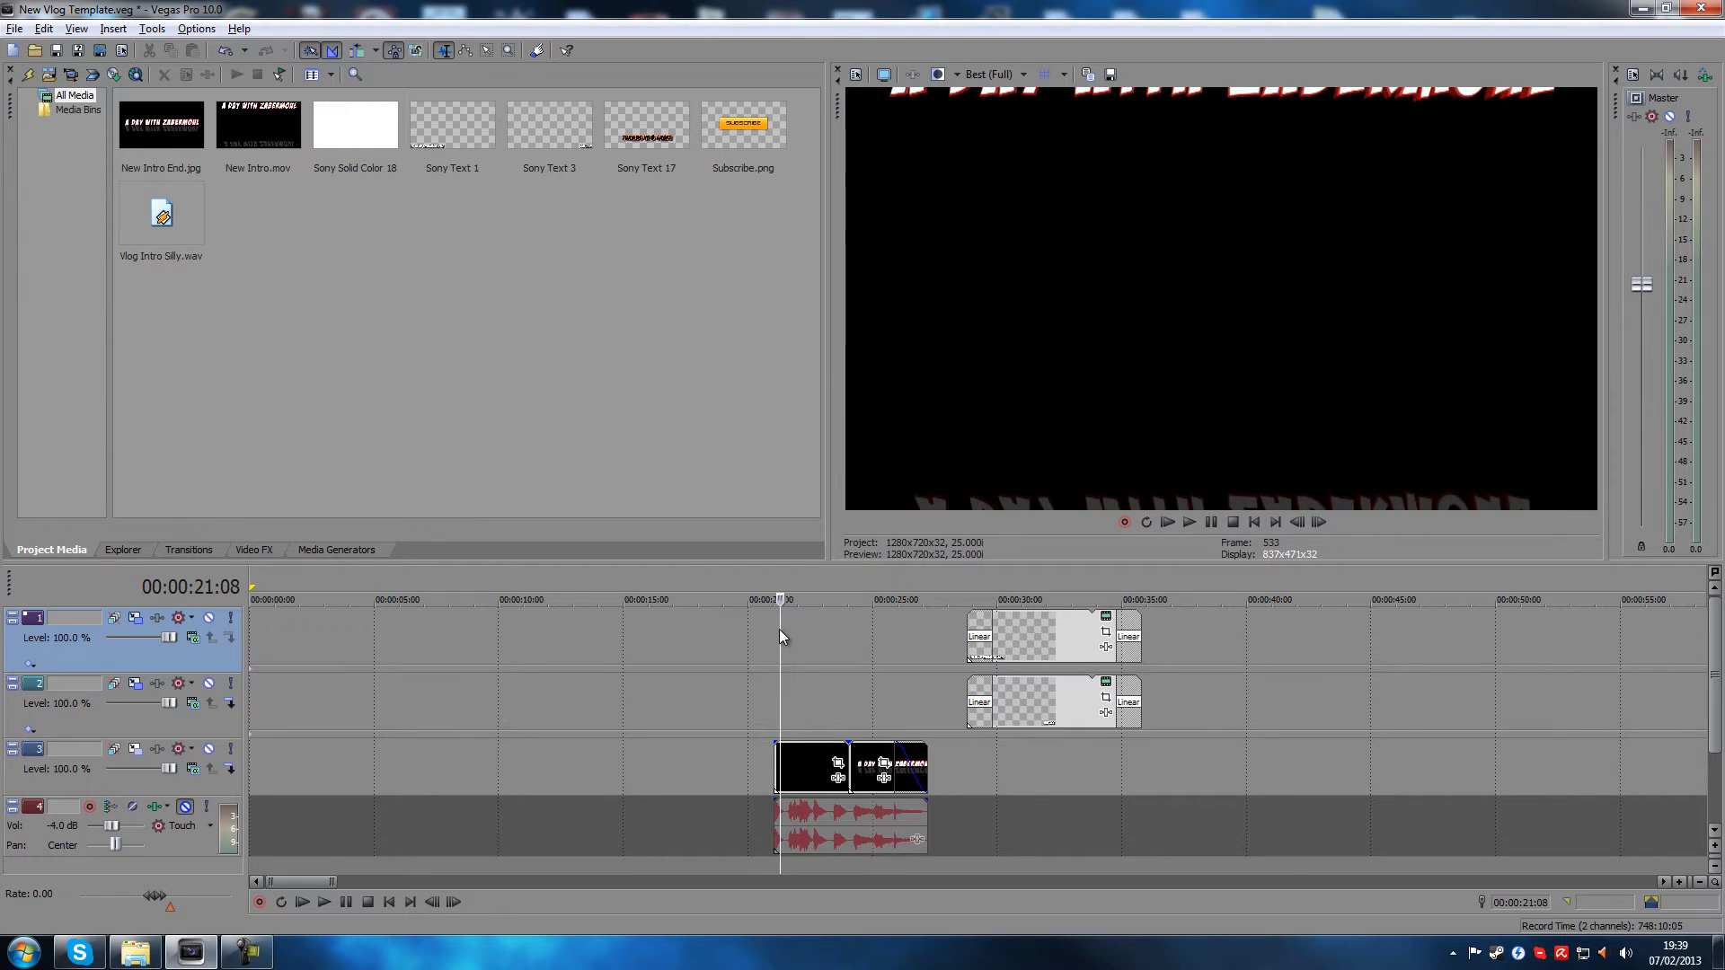
{"action": "key", "text": "Right"}
{"action": "key", "text": "Right"}
{"action": "key", "text": "Right"}
{"action": "key", "text": "Right"}
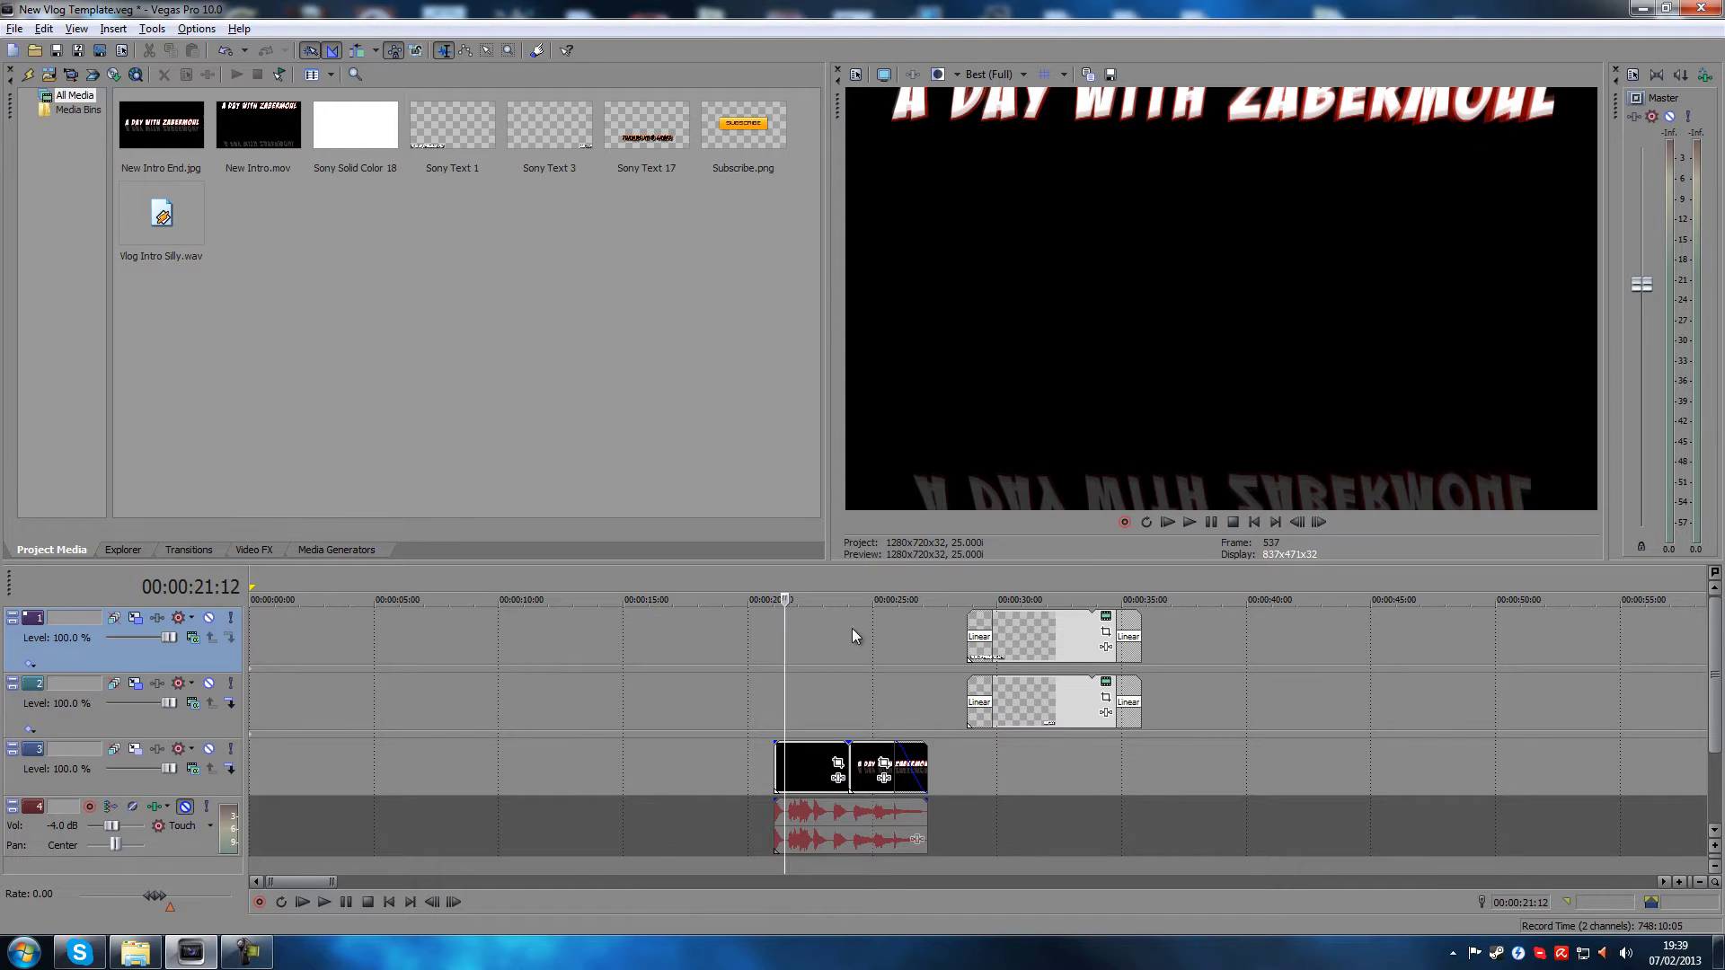
{"action": "key", "text": "Right"}
{"action": "key", "text": "Right"}
{"action": "key", "text": "Right"}
{"action": "key", "text": "Right"}
{"action": "key", "text": "Right"}
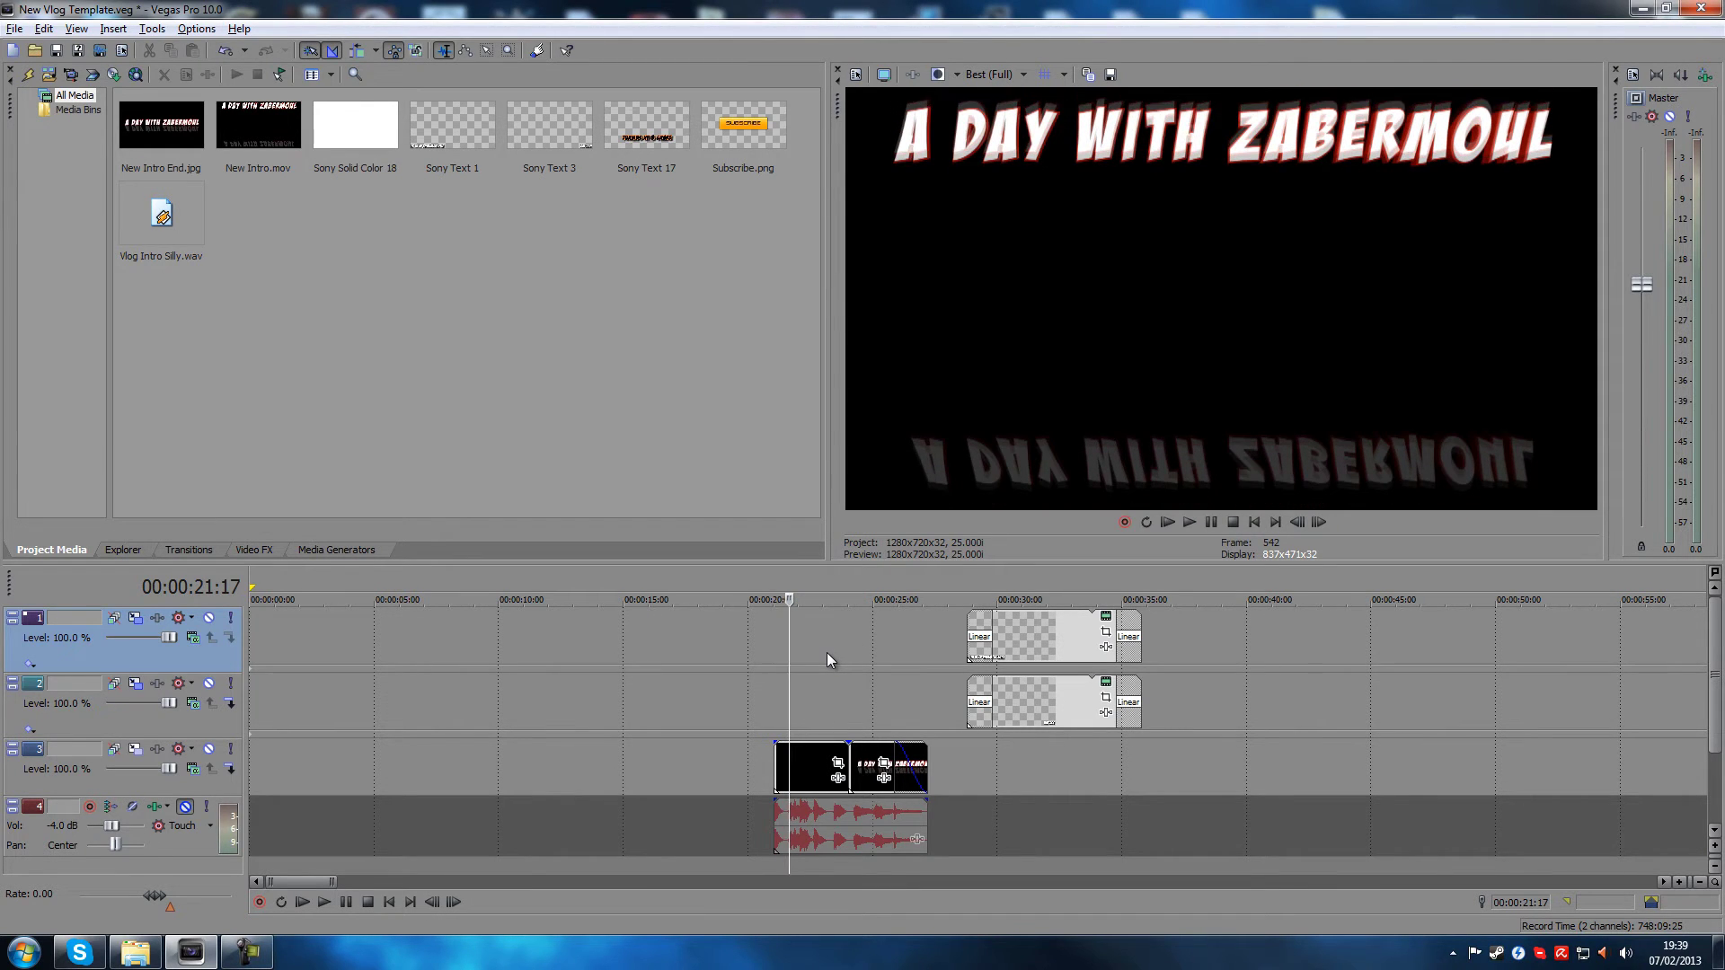
{"action": "key", "text": "Right"}
{"action": "key", "text": "Right"}
{"action": "key", "text": "Right"}
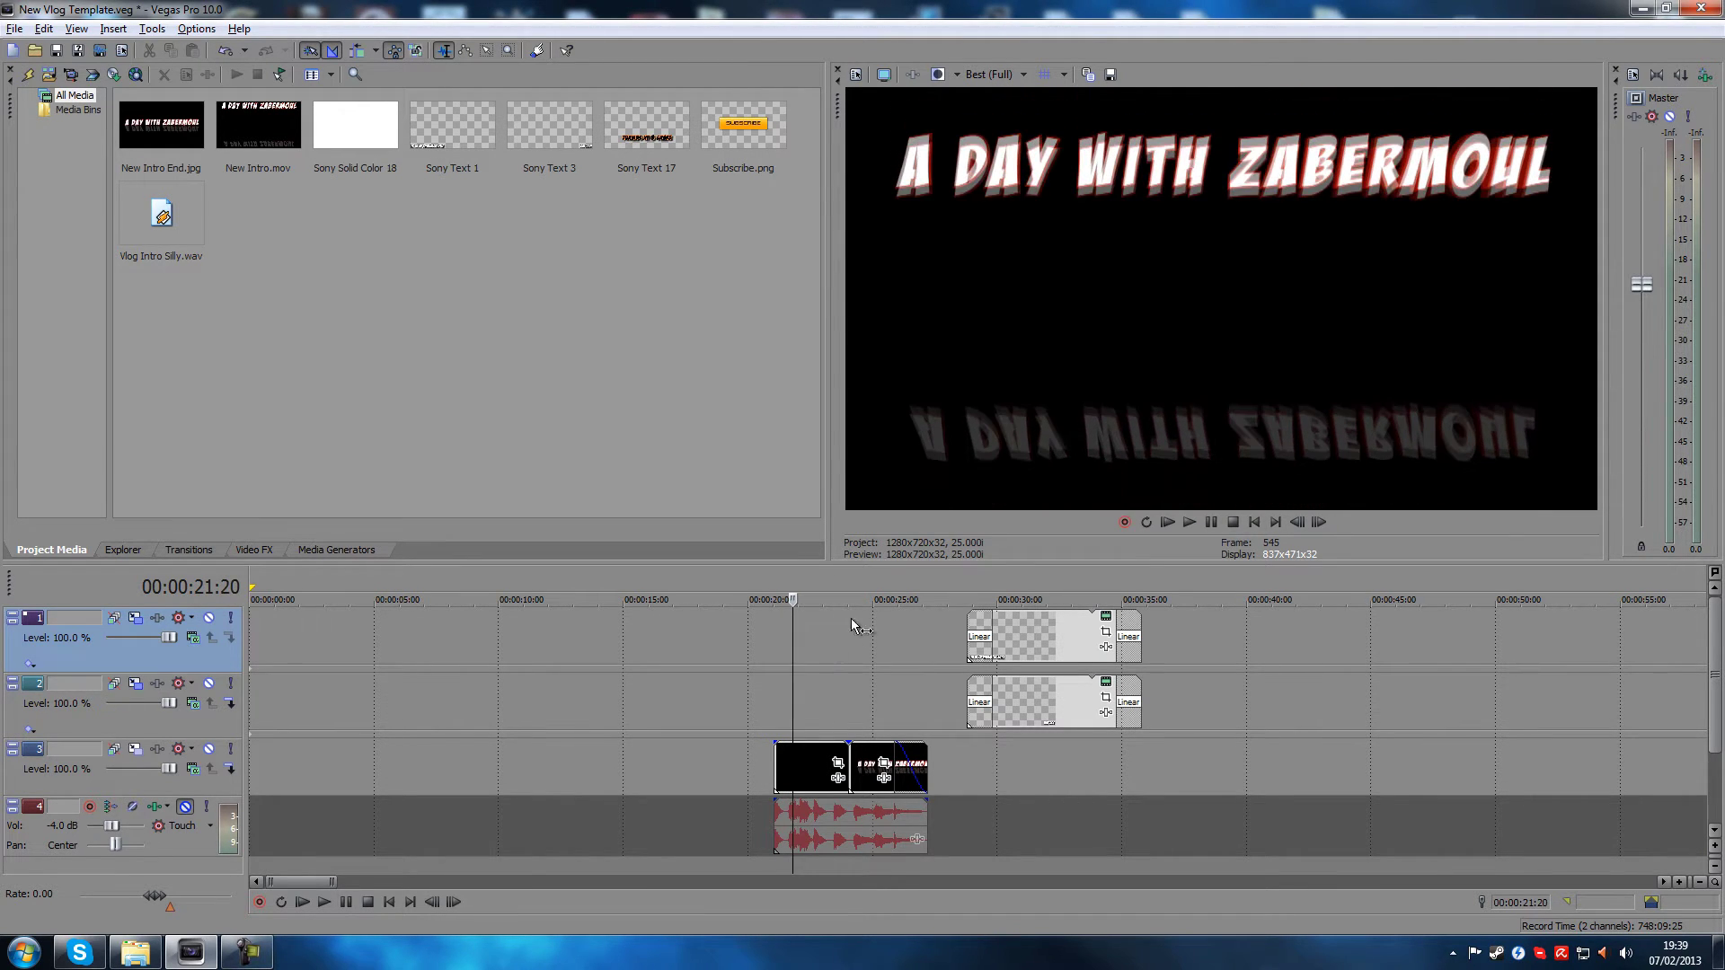
{"action": "key", "text": "Right"}
{"action": "key", "text": "Right"}
{"action": "key", "text": "Right"}
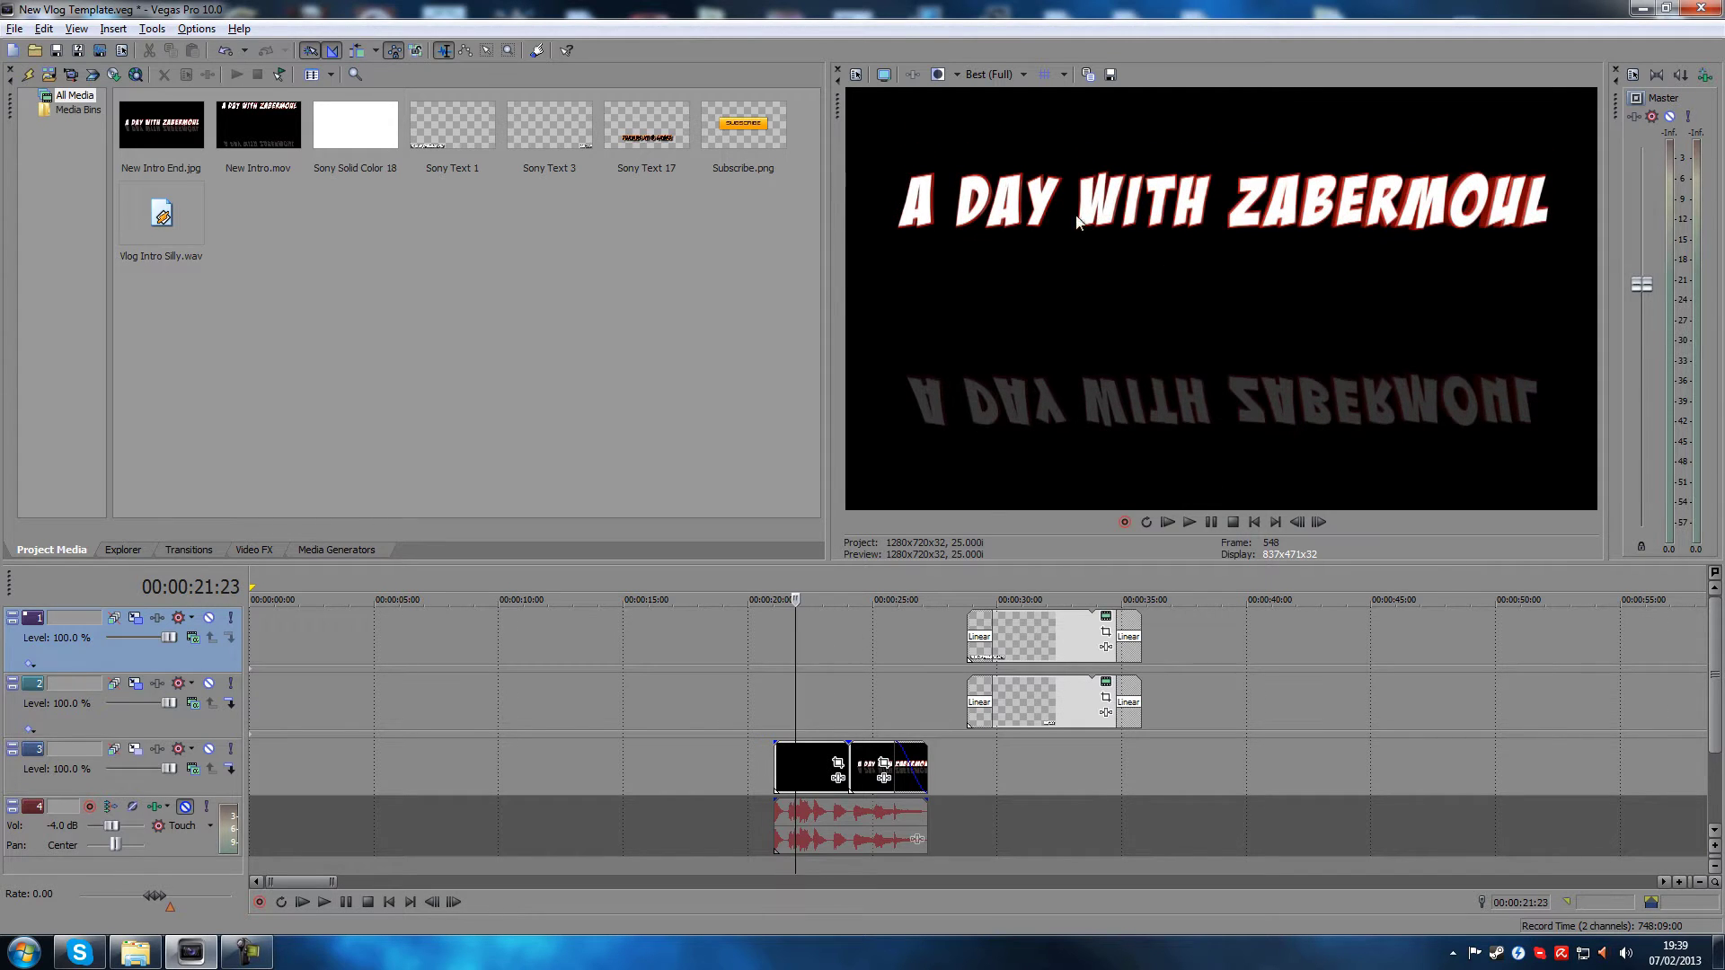
{"action": "key", "text": "Left"}
{"action": "key", "text": "Left"}
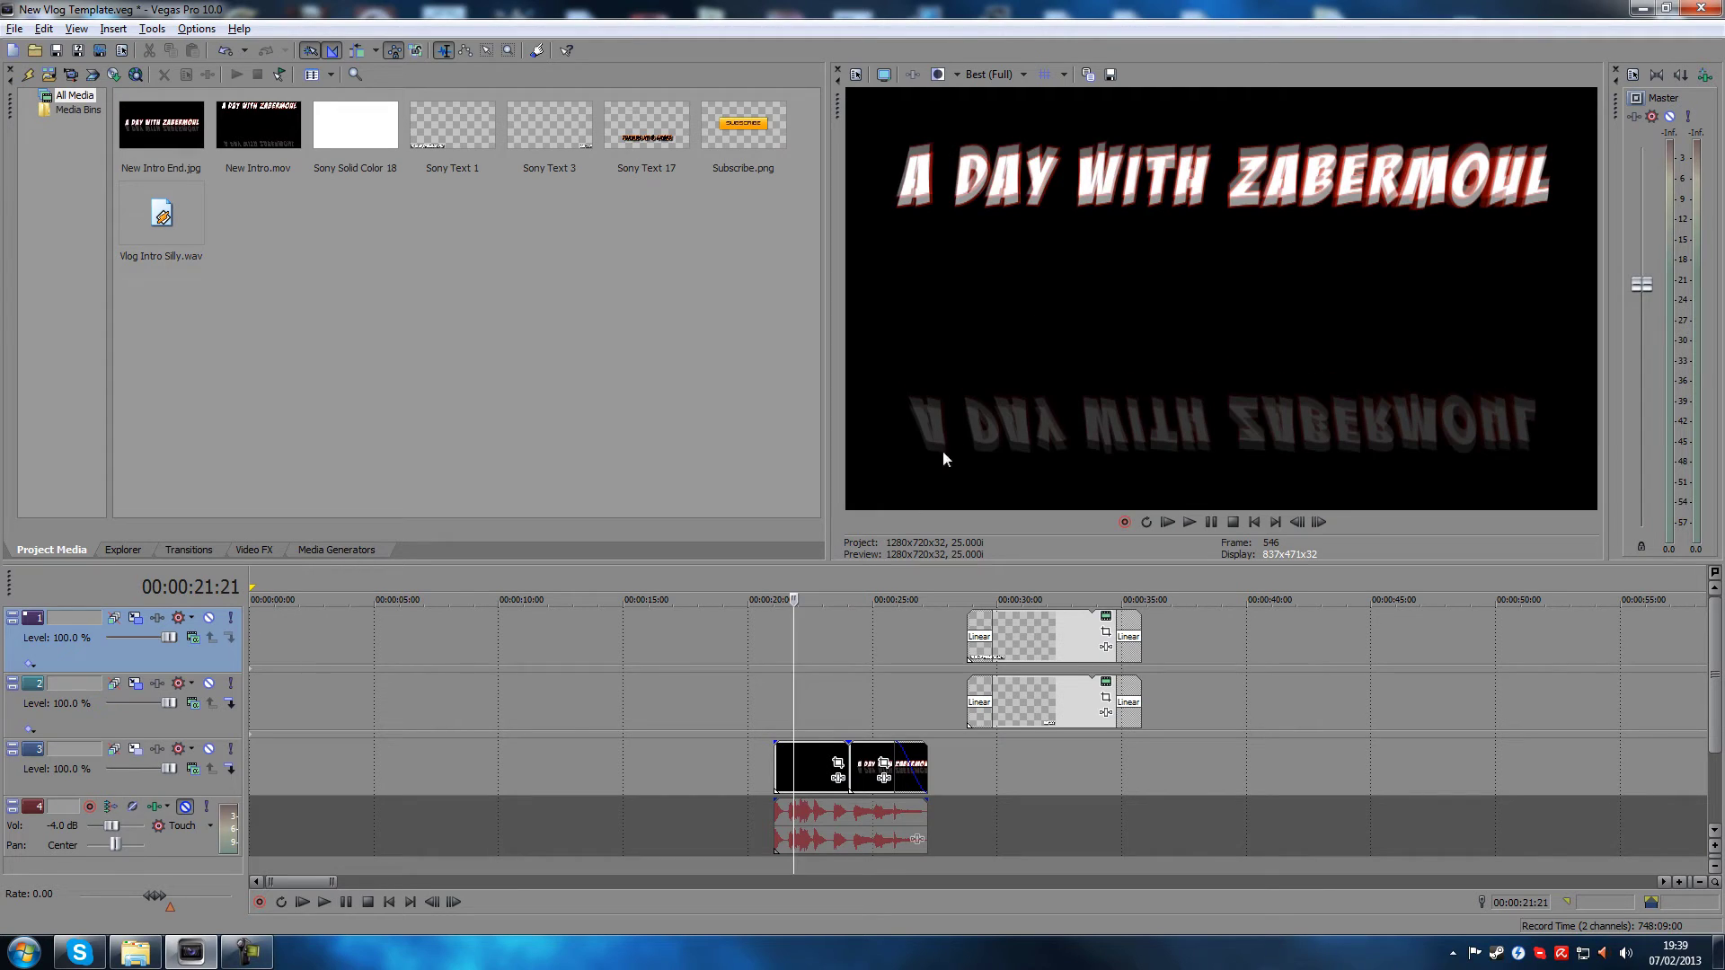
{"action": "key", "text": "Right"}
{"action": "key", "text": "Right"}
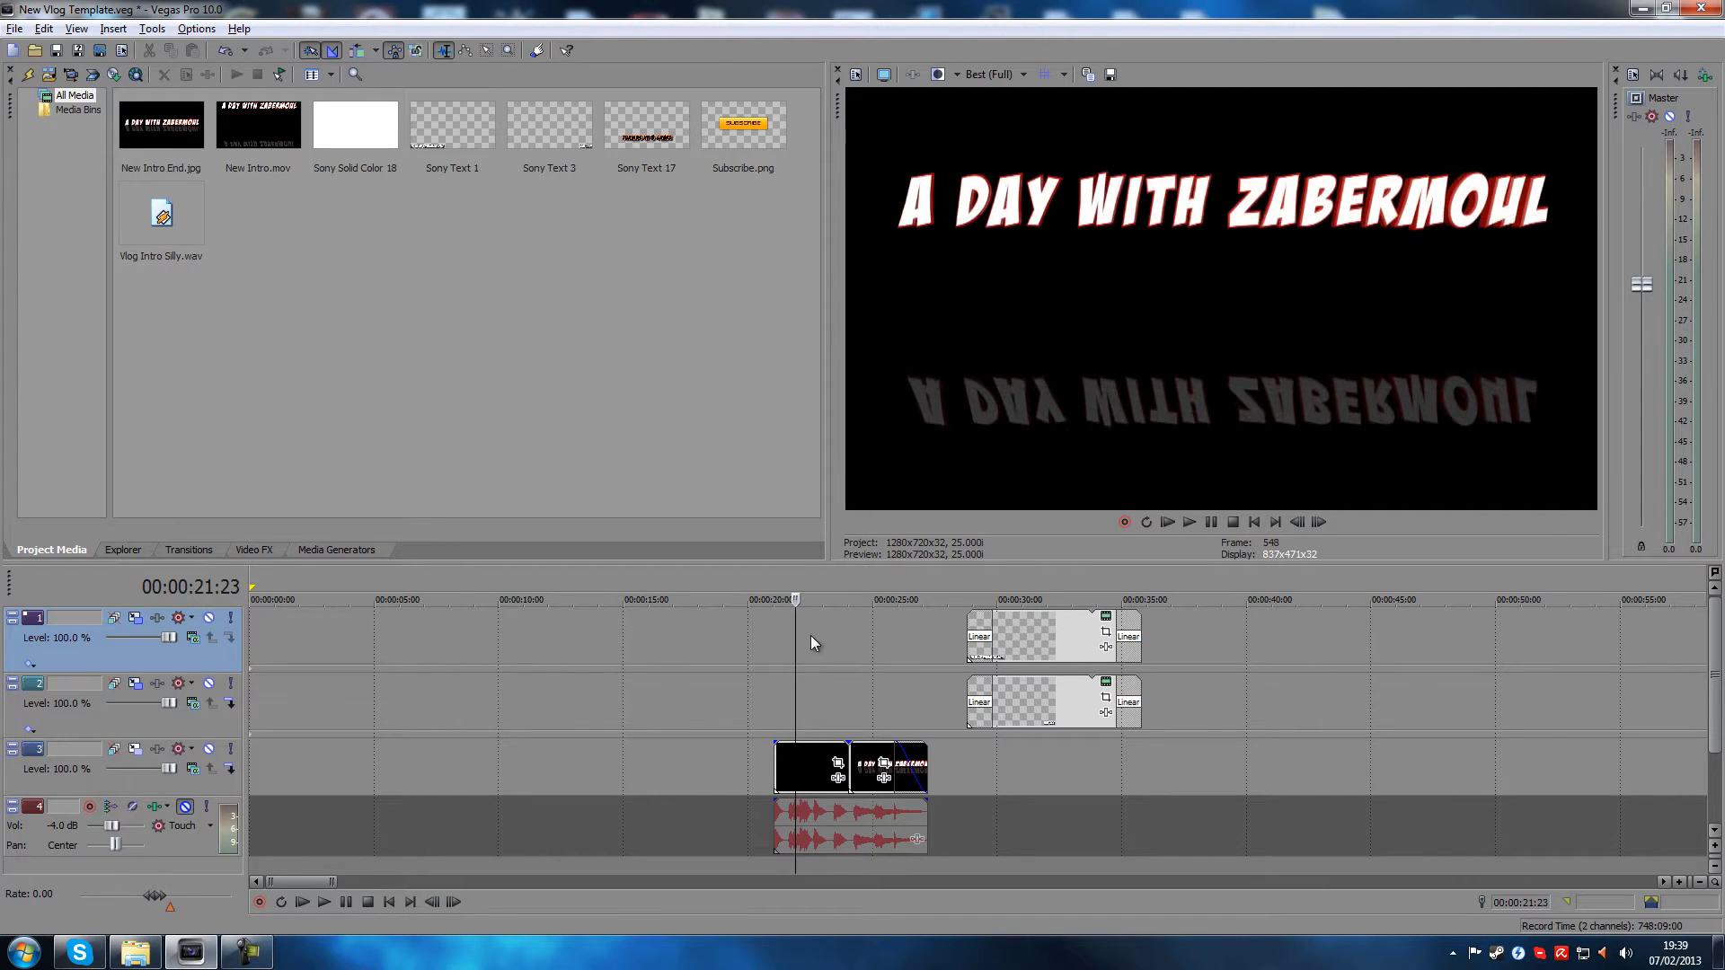
{"action": "key", "text": "Right"}
{"action": "key", "text": "Right"}
{"action": "key", "text": "Right"}
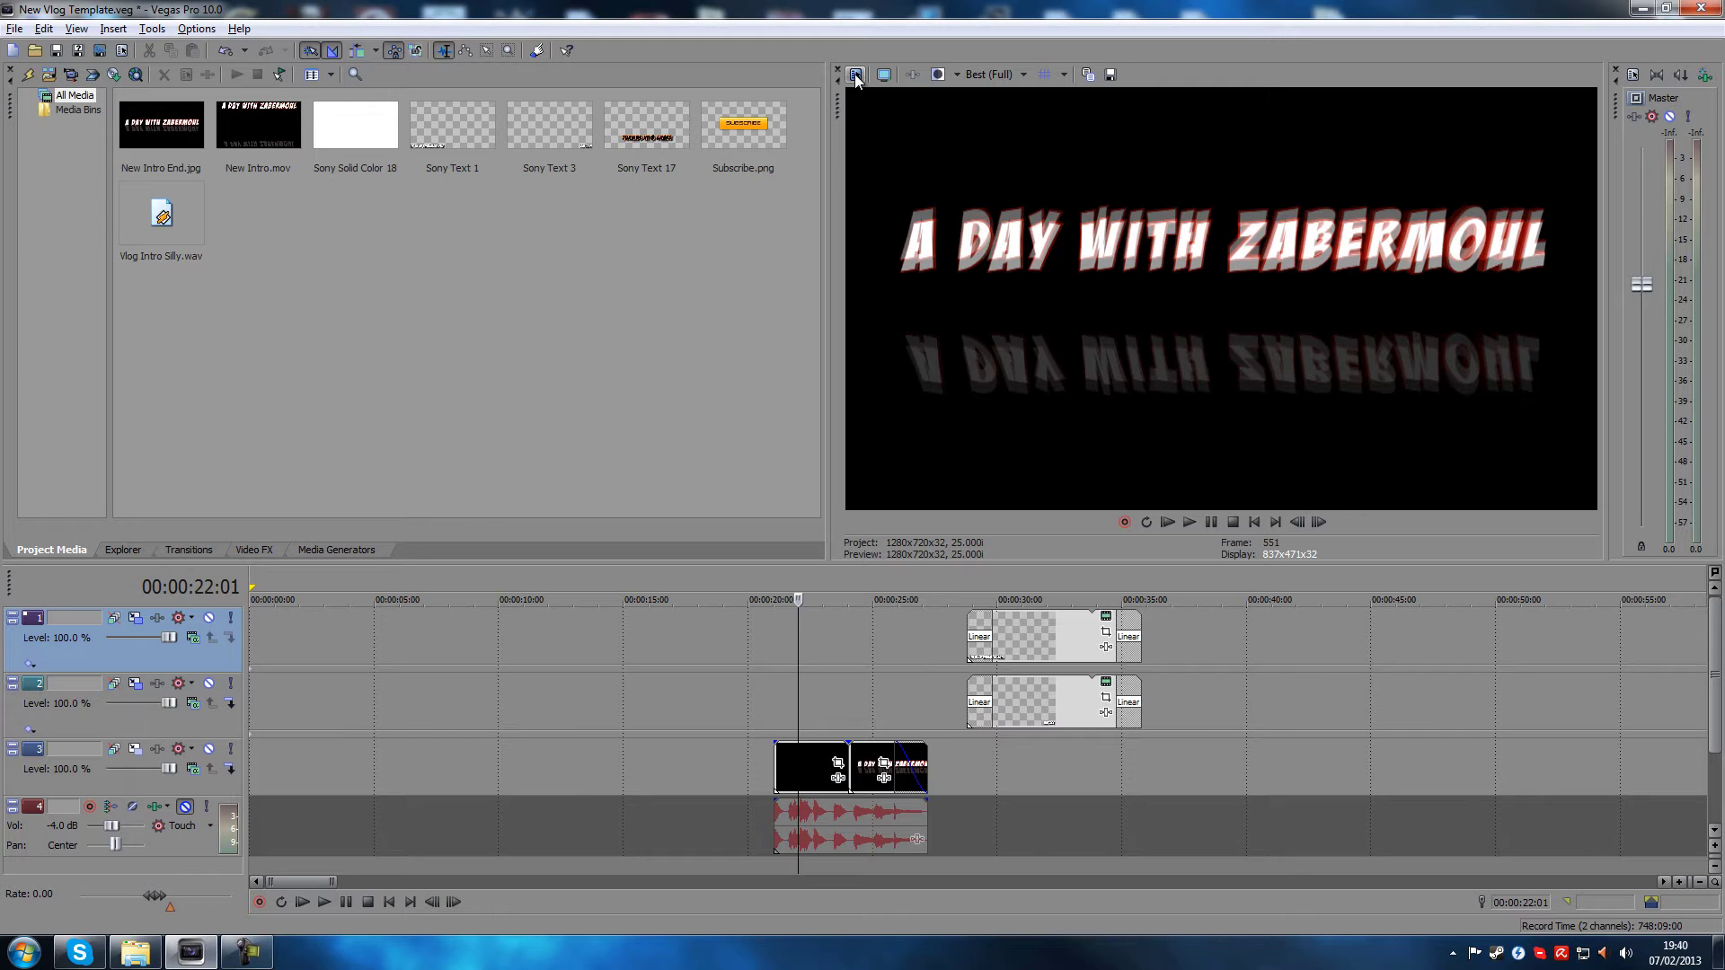
Open and close the project video properties twice without changing anything
{"action": "left_click", "coordinate": [855, 75]}
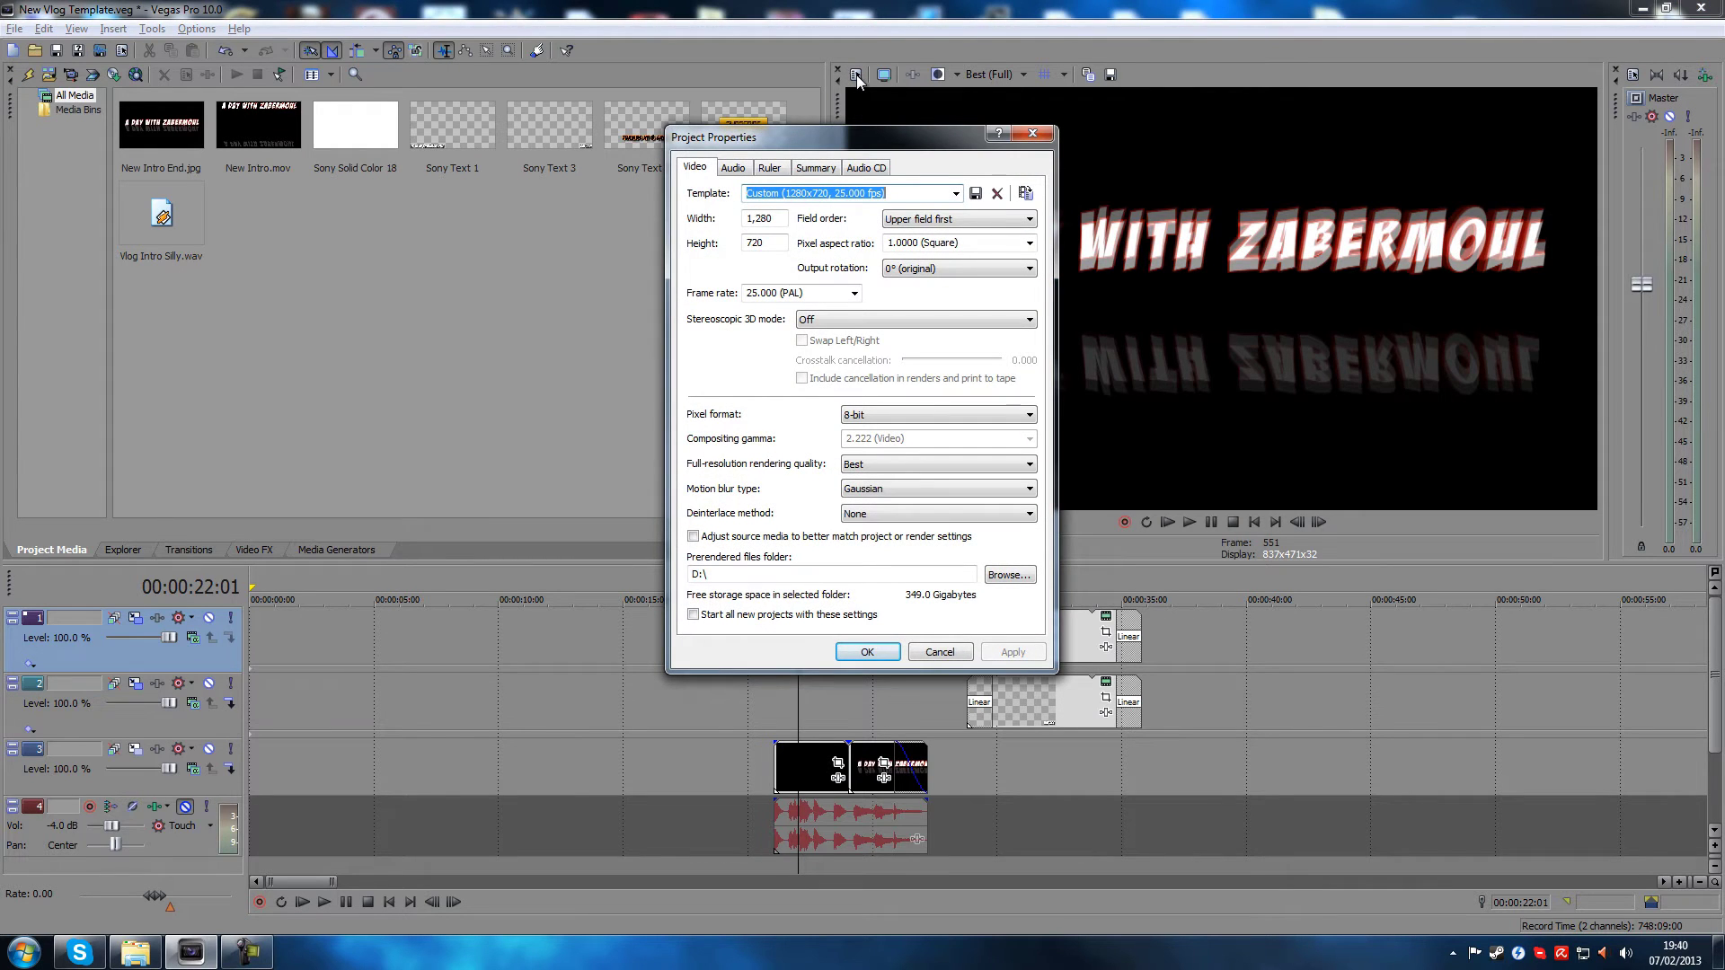
{"action": "left_click", "coordinate": [1033, 132]}
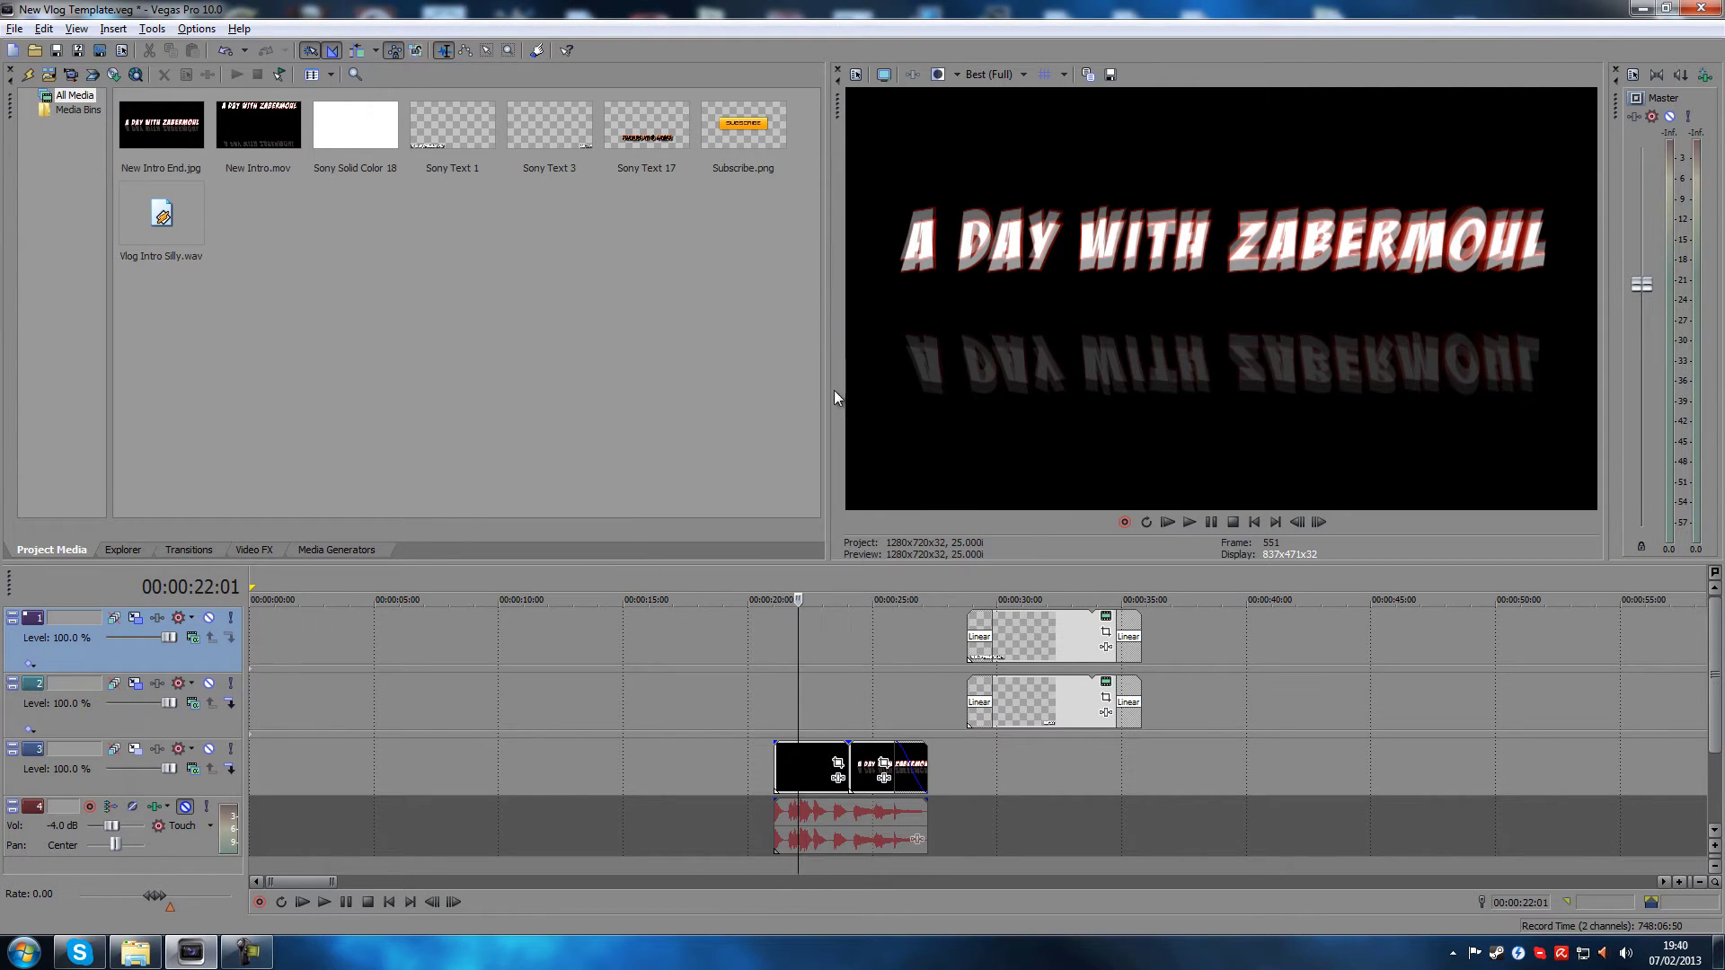
{"action": "left_click", "coordinate": [856, 74]}
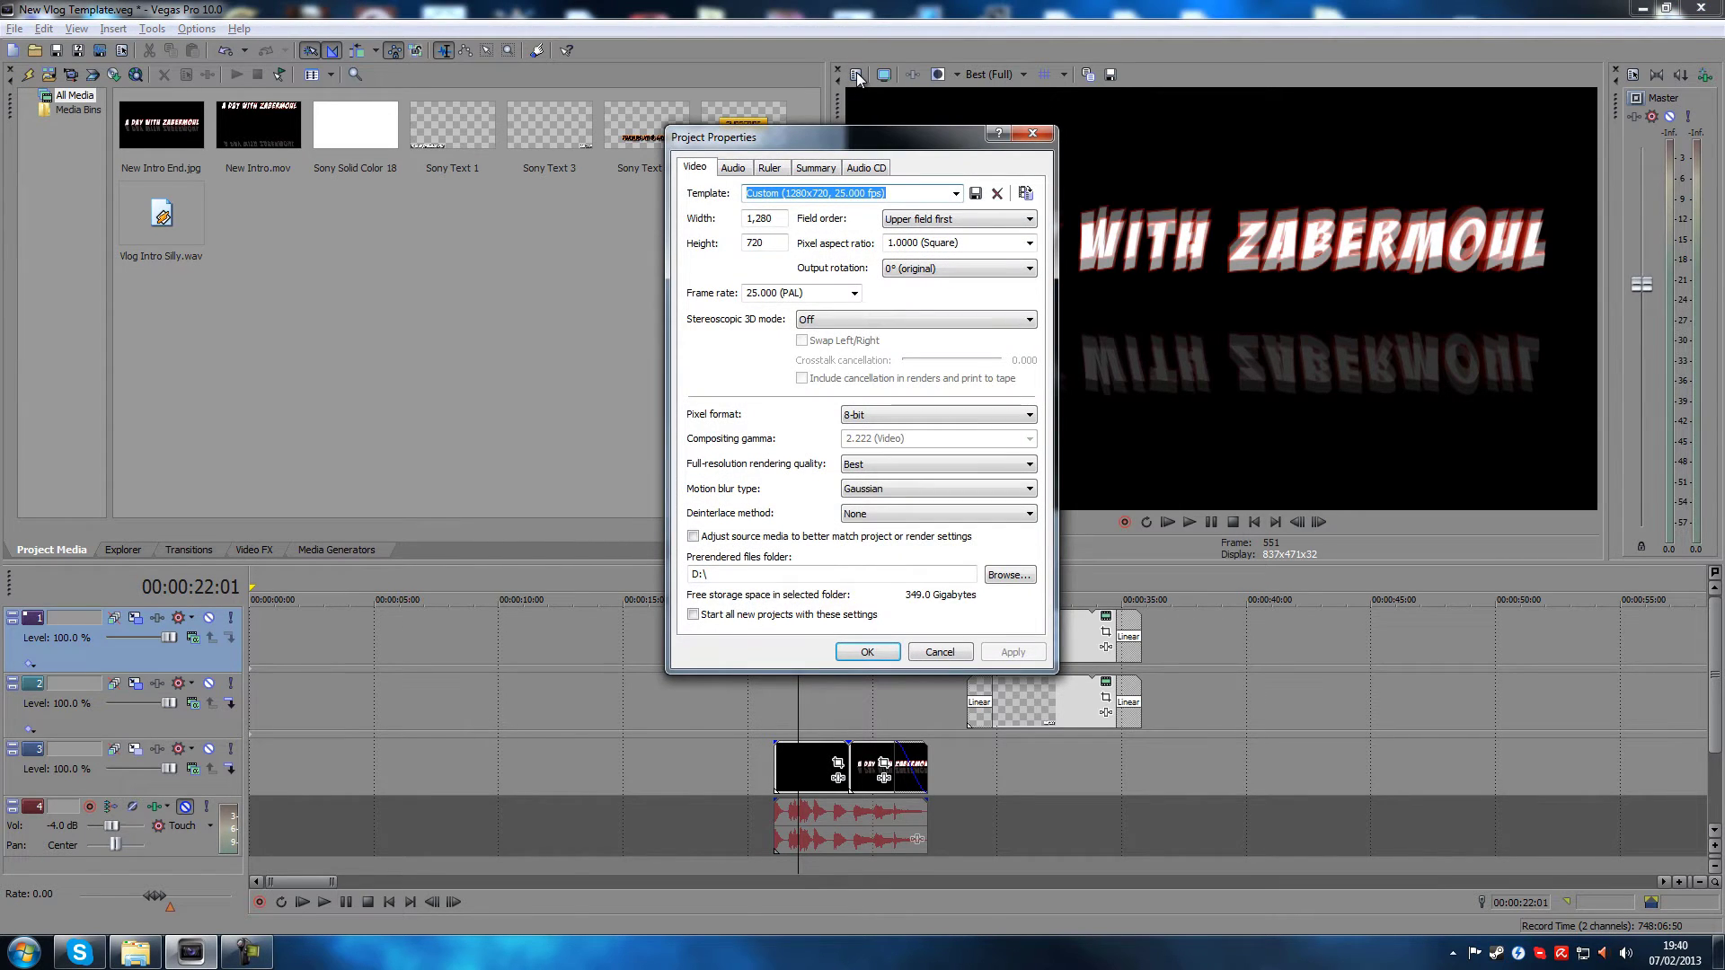
{"action": "key", "text": "Escape"}
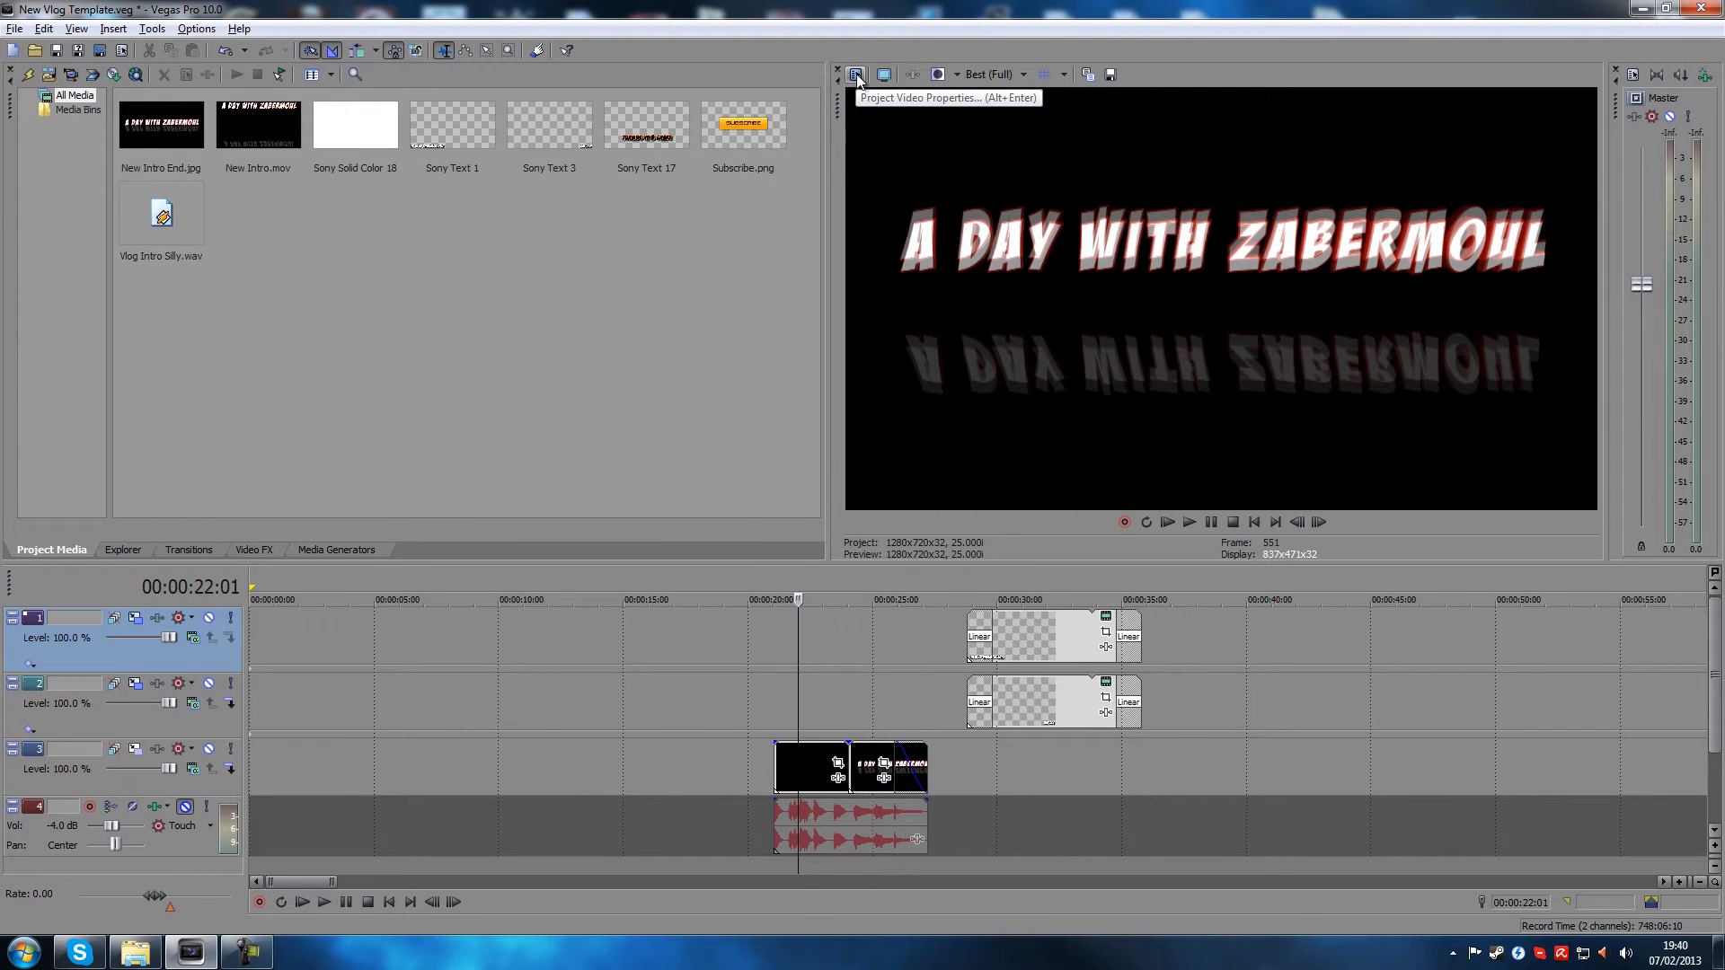
Reopen project properties and inspect Field order, keeping Upper field first
{"action": "left_click", "coordinate": [856, 75]}
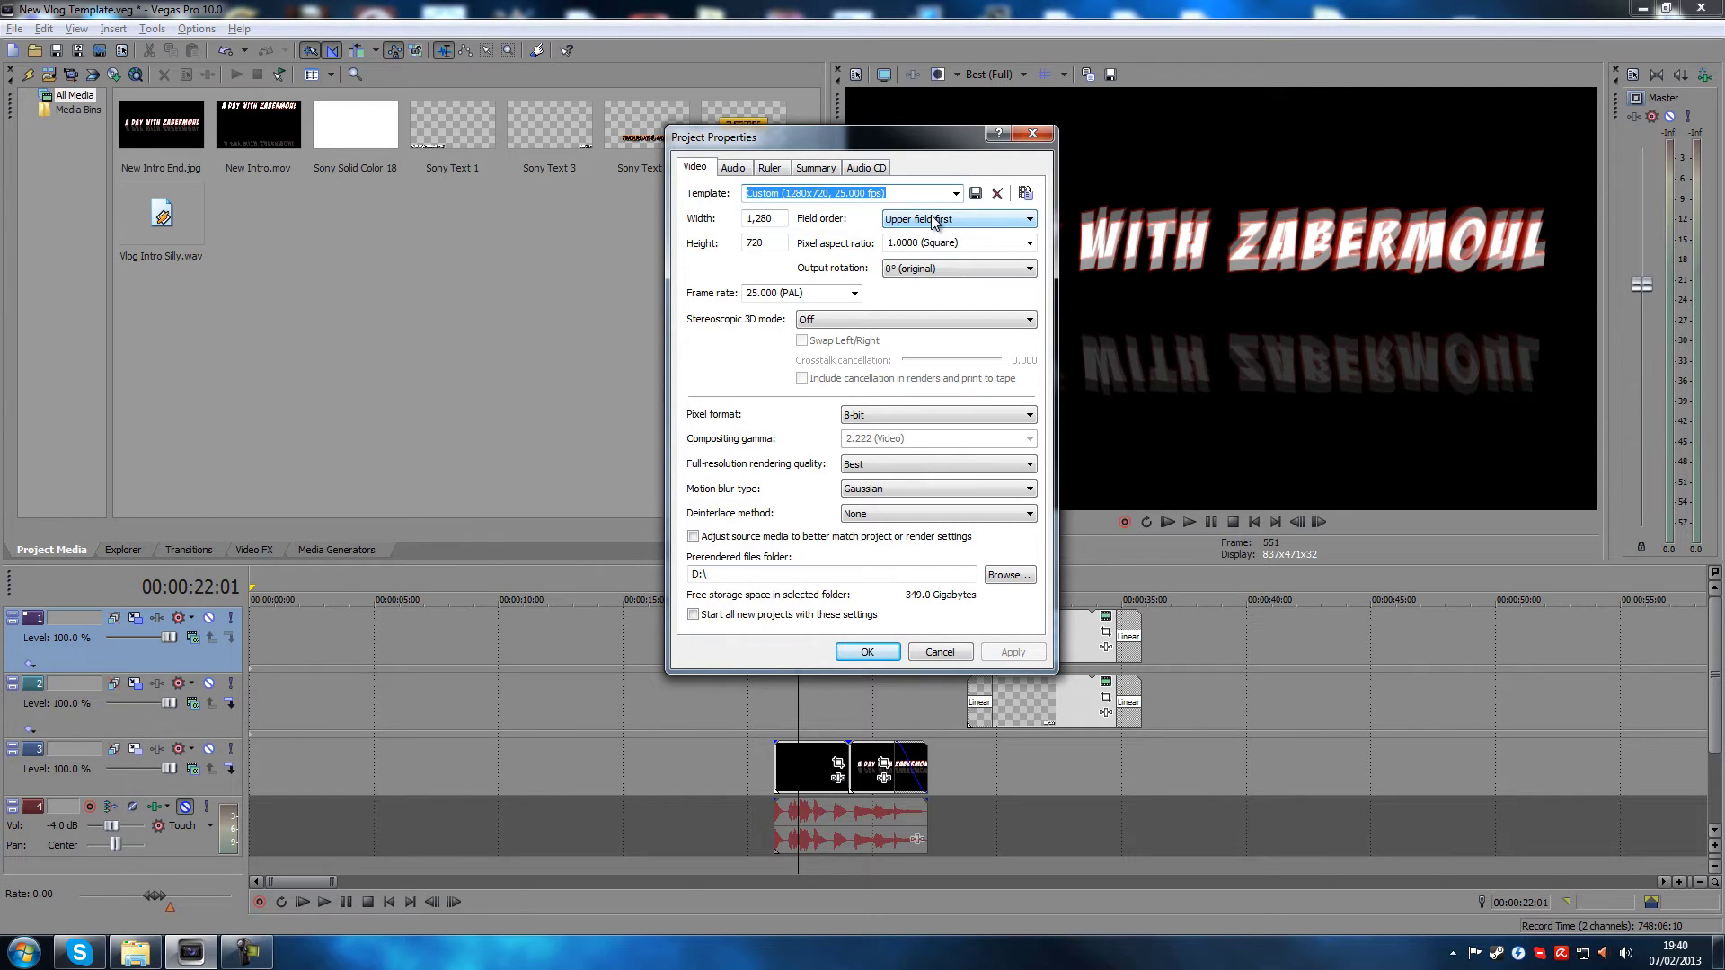
{"action": "left_click", "coordinate": [934, 222]}
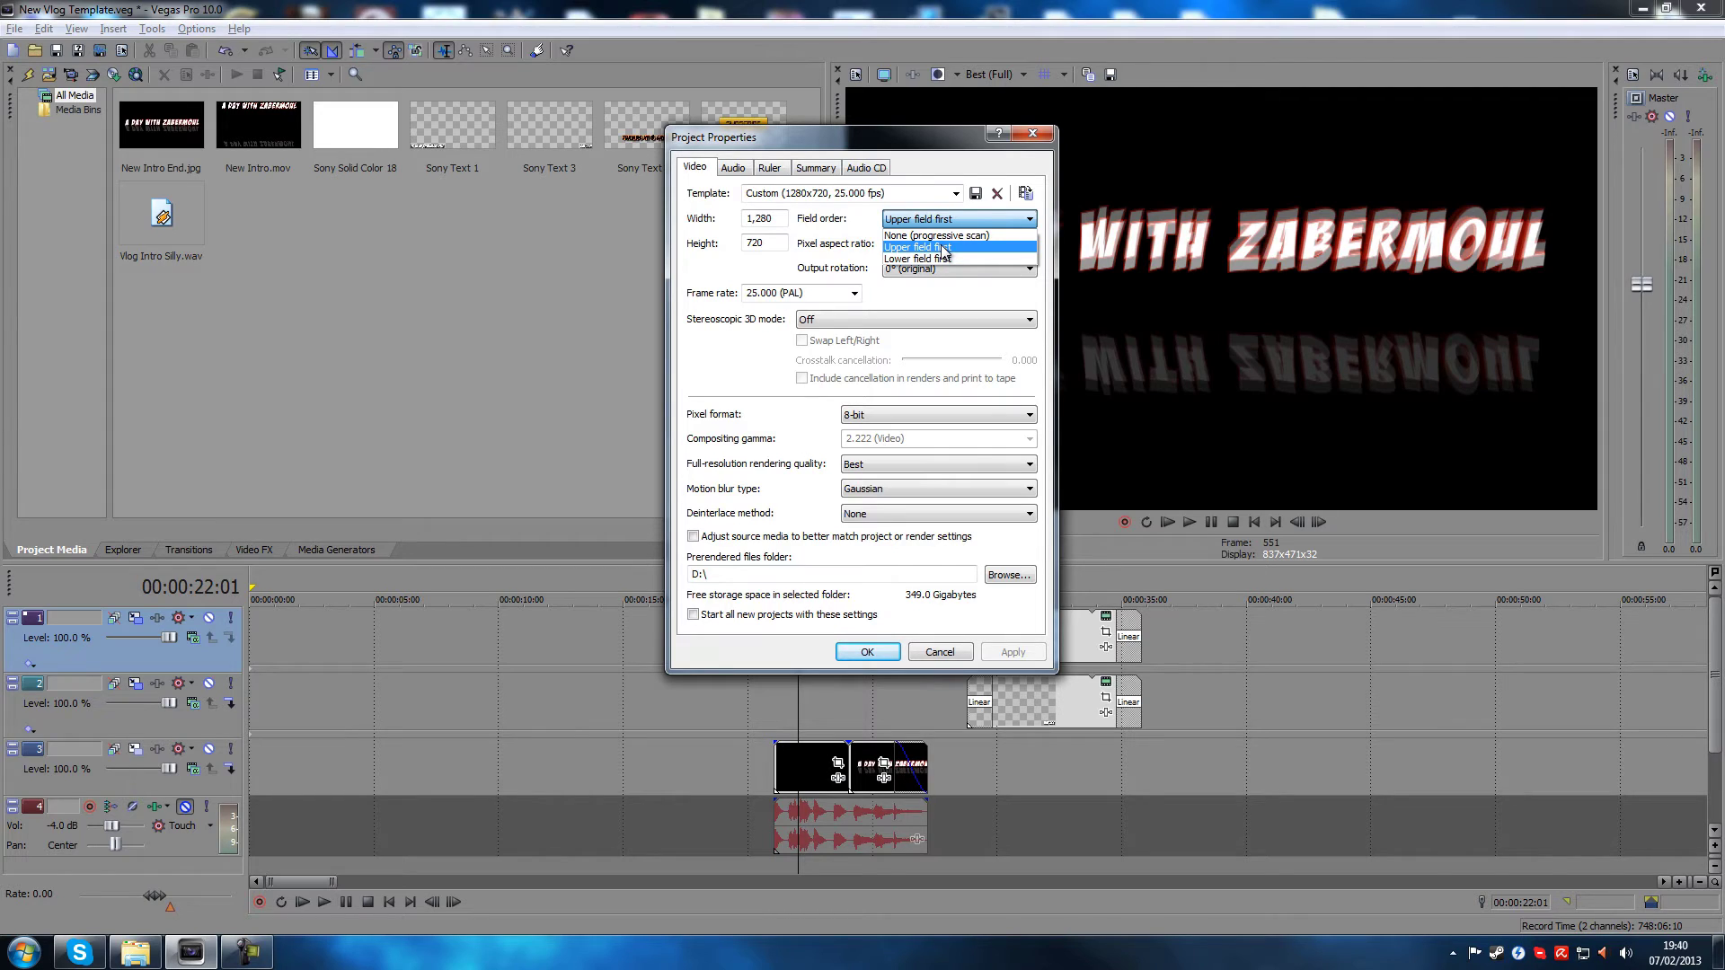
{"action": "left_click", "coordinate": [833, 227]}
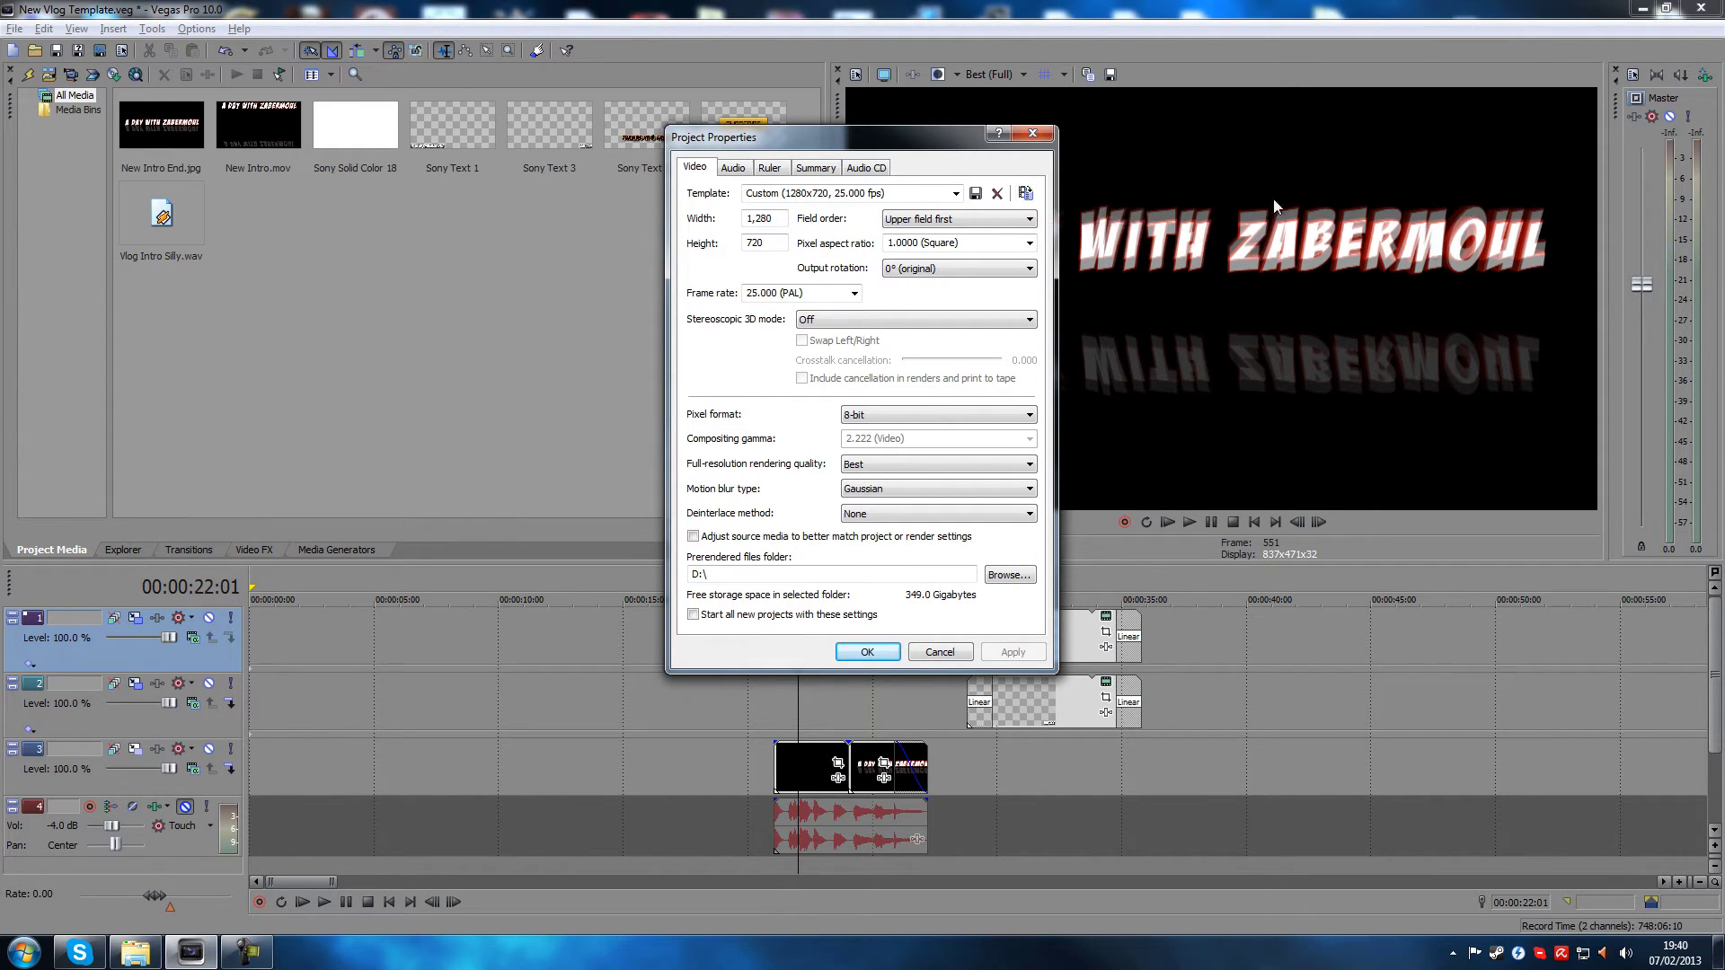
Match project settings to MAH00936.MP4, giving progressive 1280x720 at 25 fps, and apply
{"action": "left_click", "coordinate": [1026, 193]}
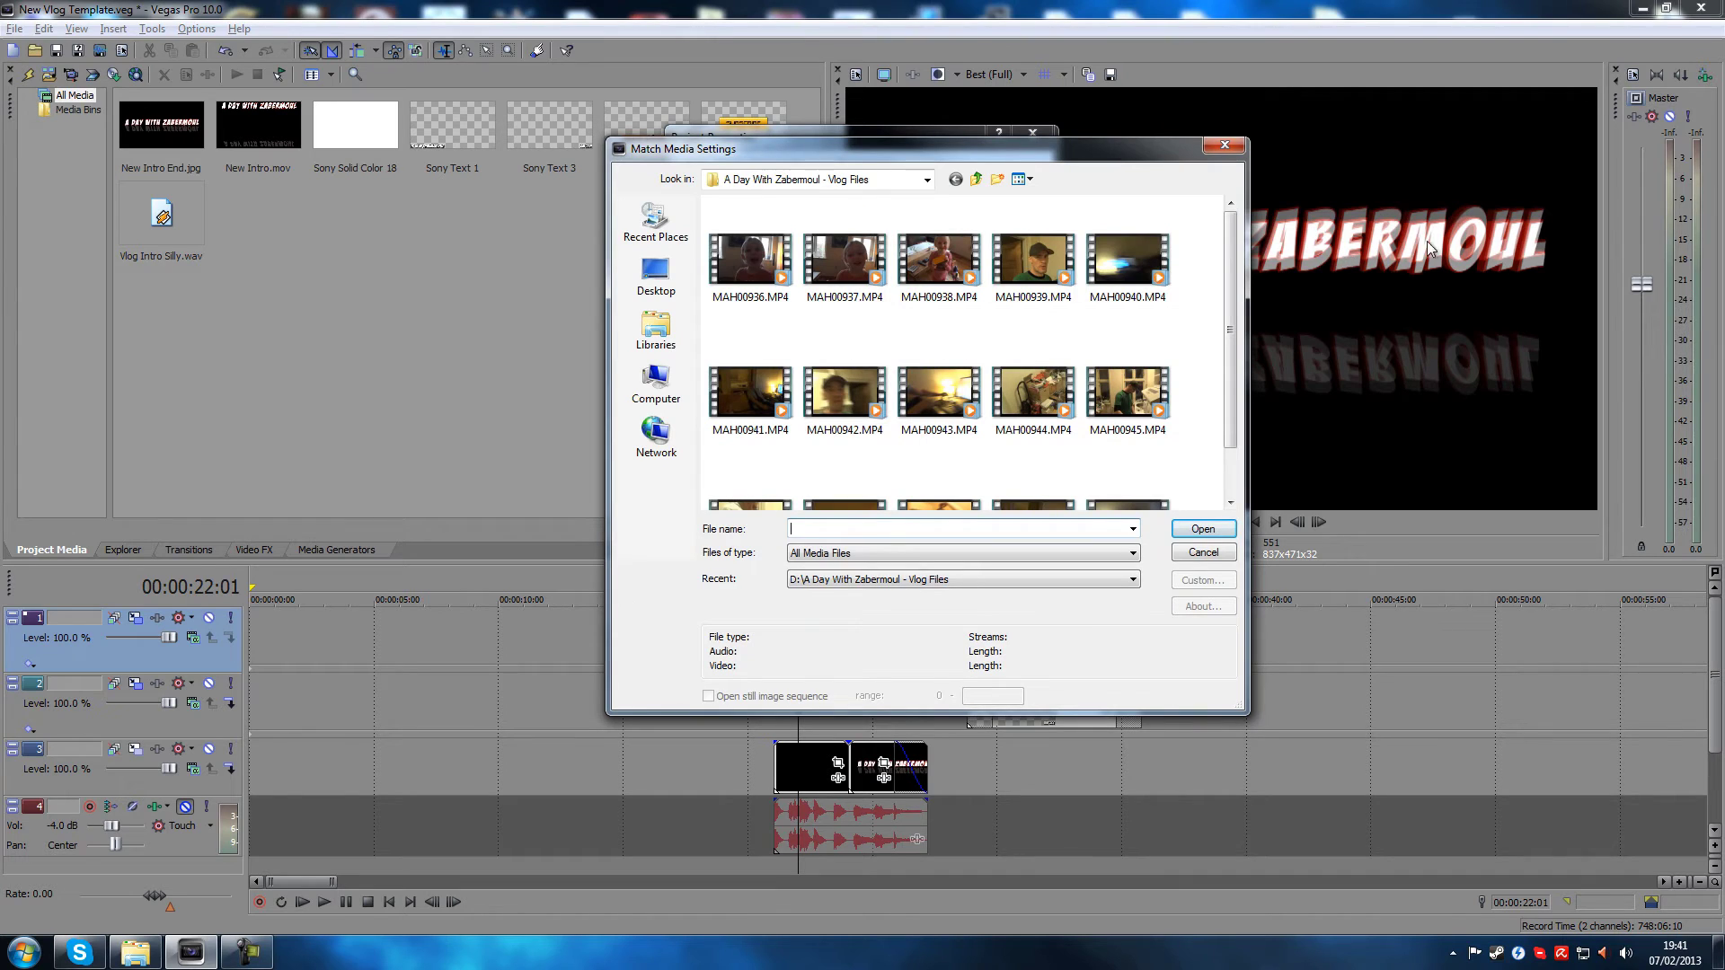
{"action": "double_click", "coordinate": [744, 261]}
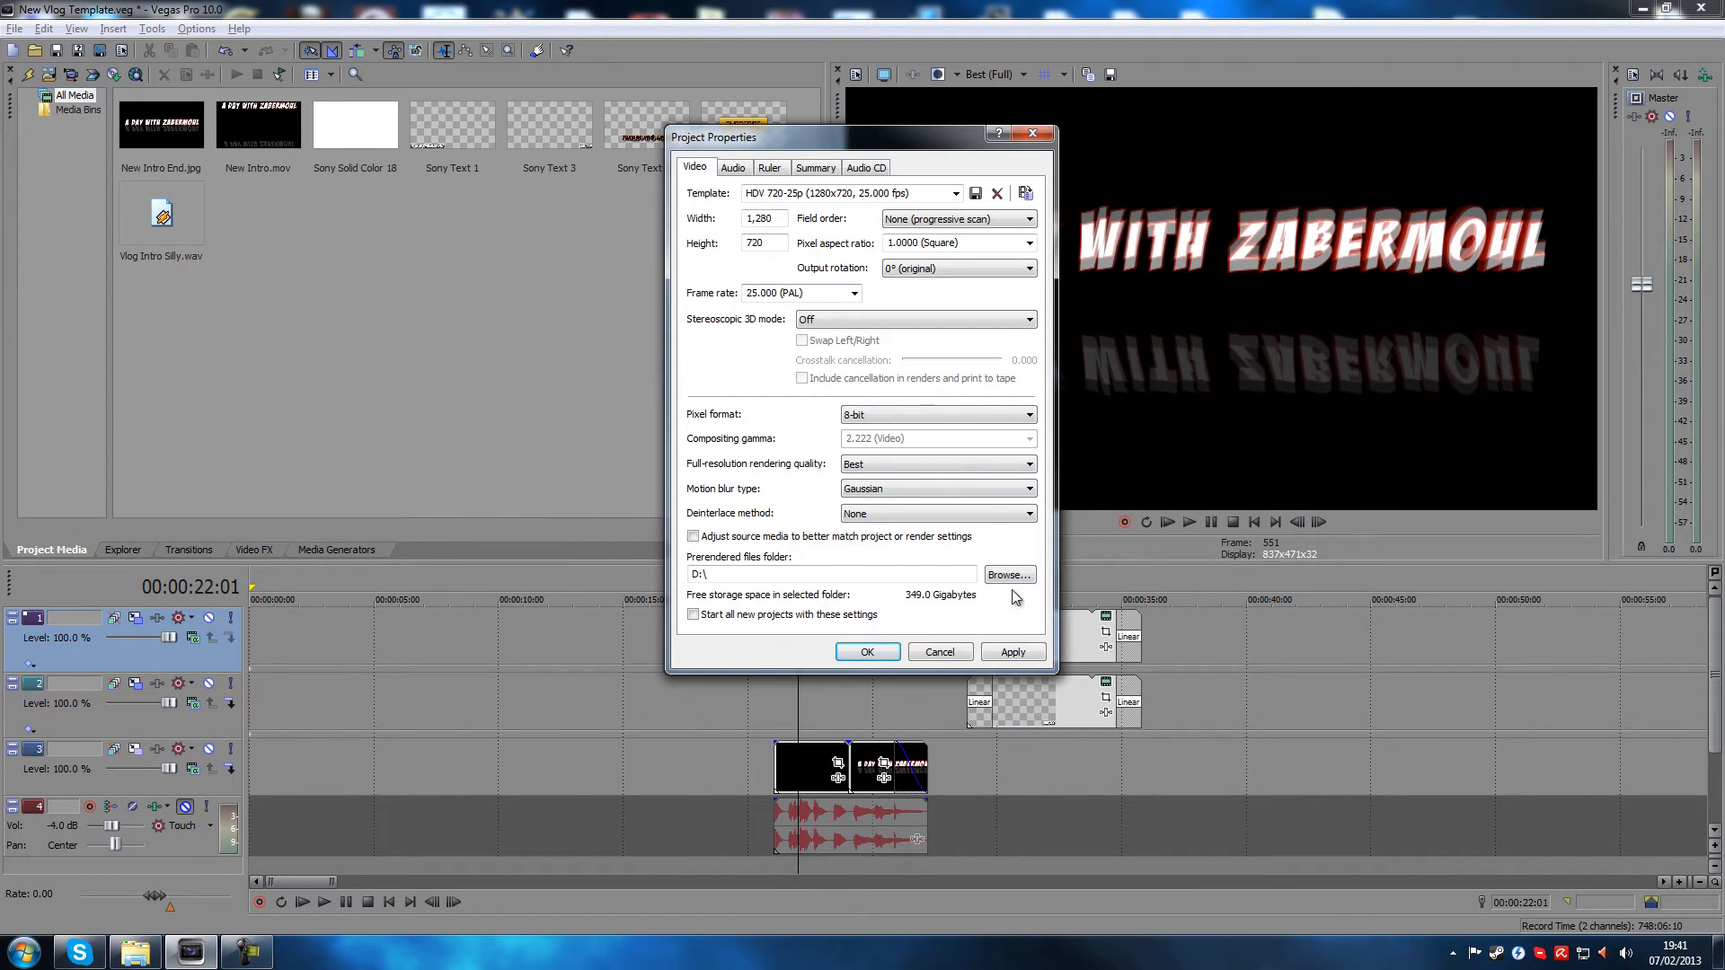
{"action": "left_click", "coordinate": [1017, 221]}
{"action": "left_click", "coordinate": [762, 230]}
{"action": "left_click", "coordinate": [1015, 650]}
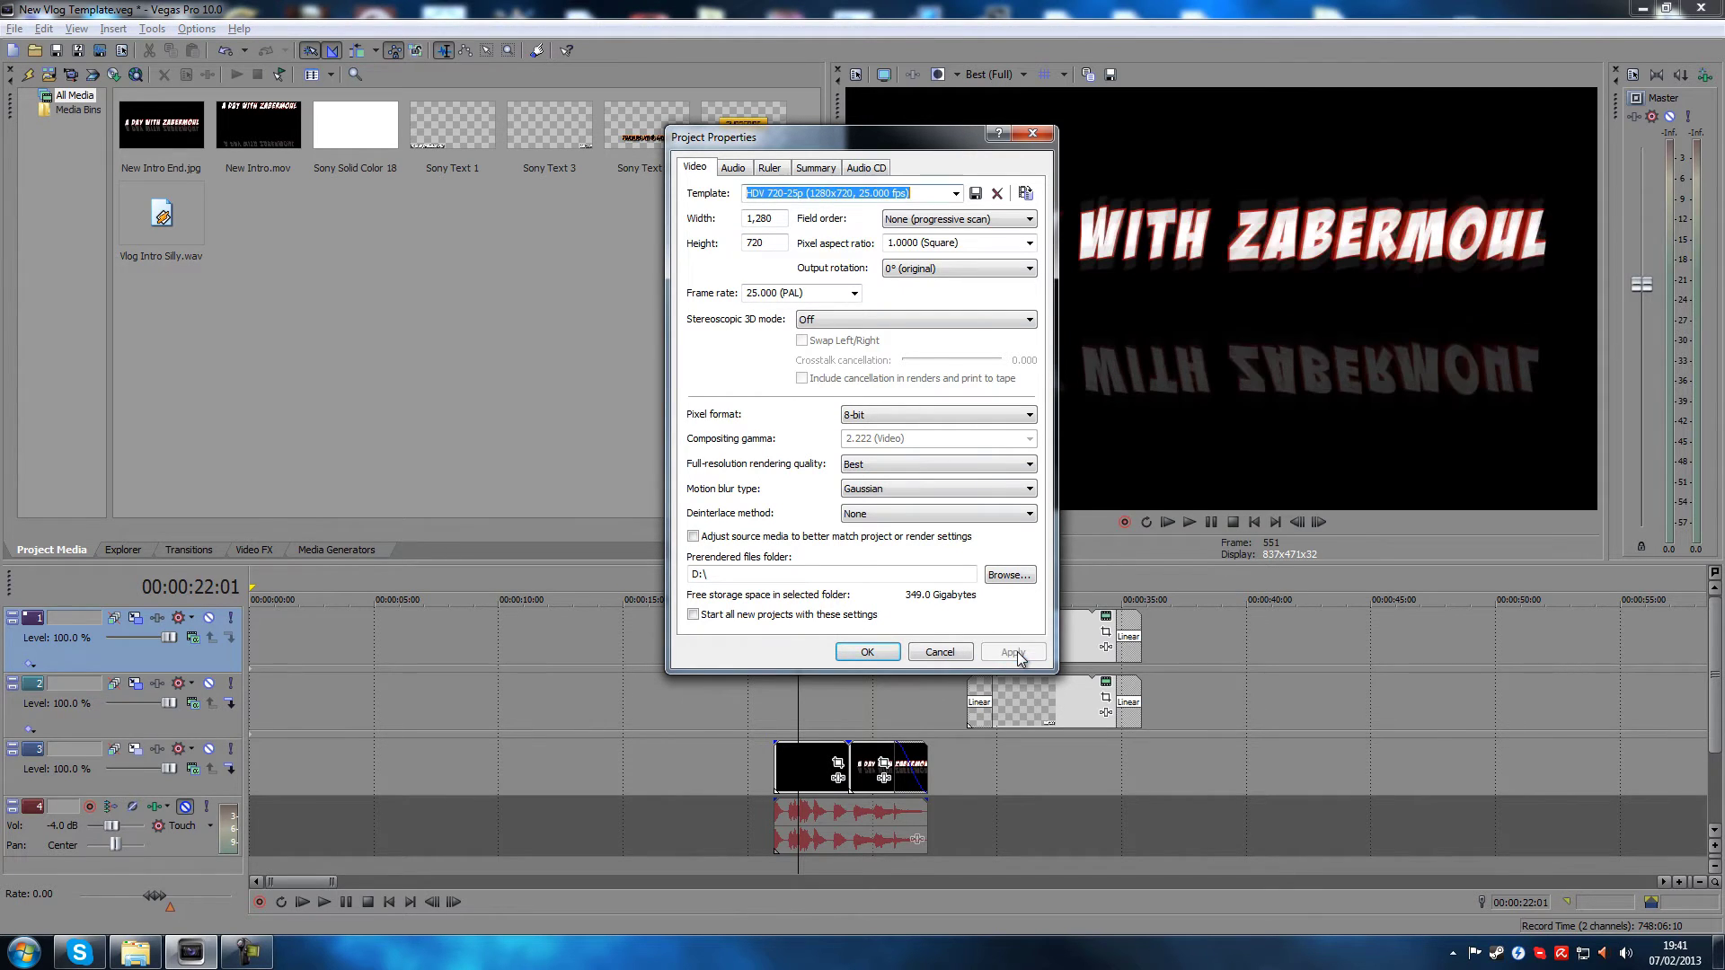
{"action": "left_click", "coordinate": [869, 650]}
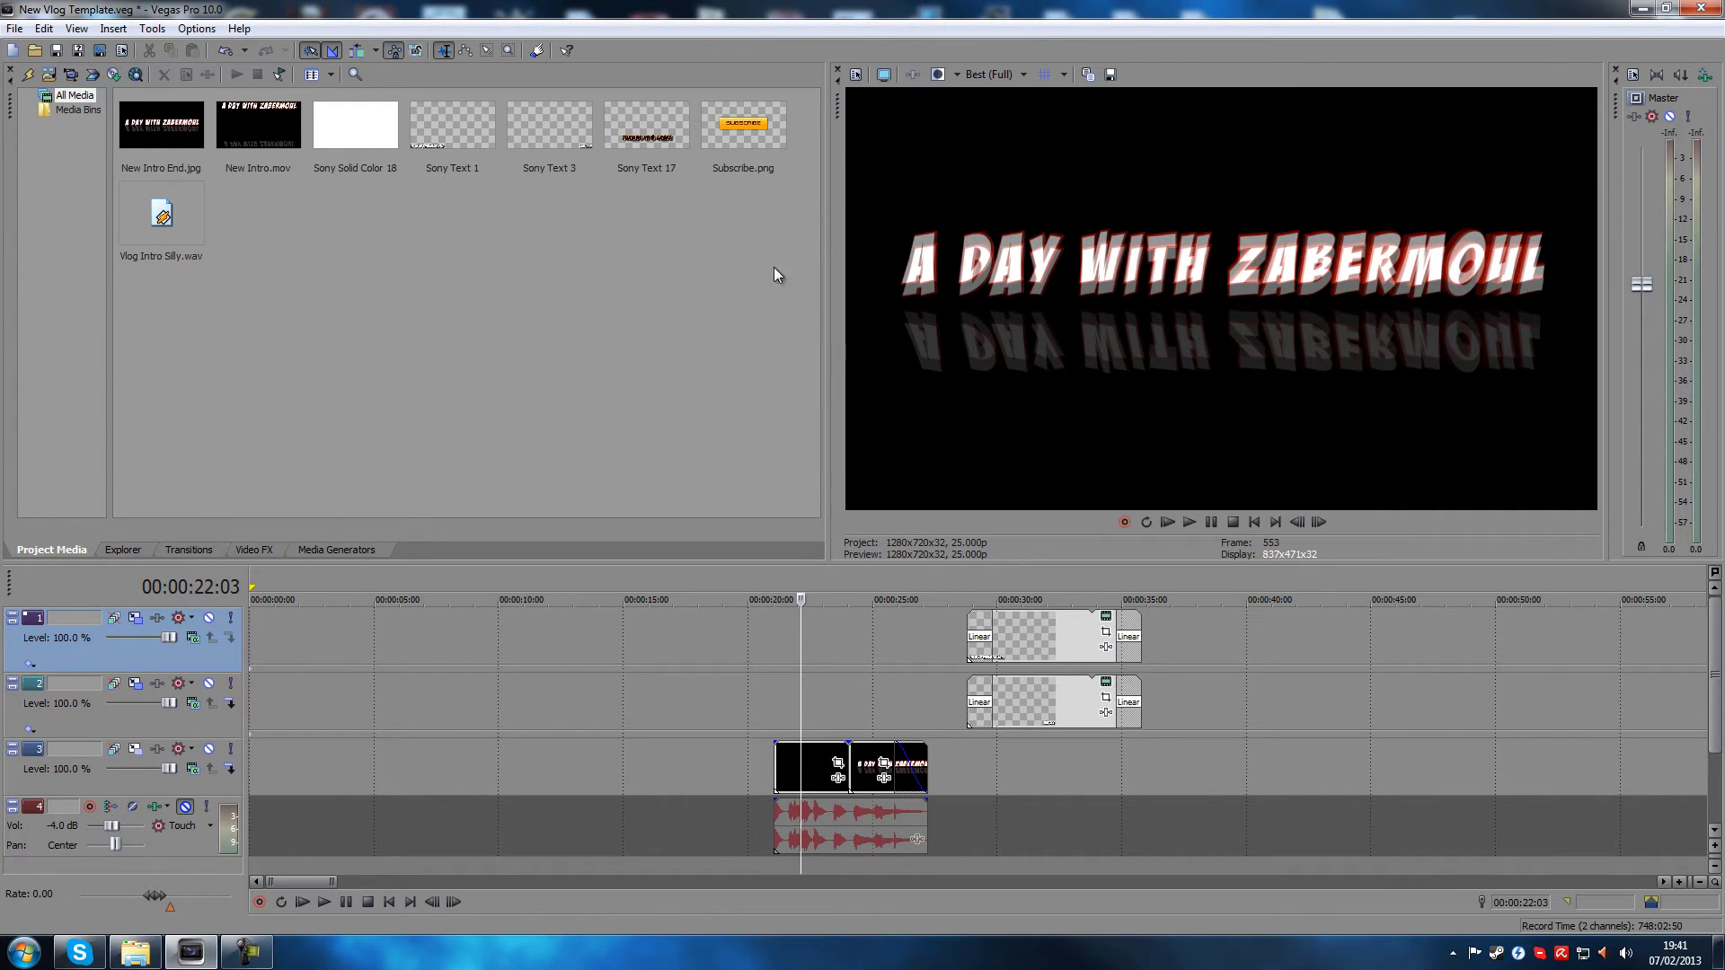
Change the project's deinterlace method to Blend fields and confirm
{"action": "left_click", "coordinate": [855, 77]}
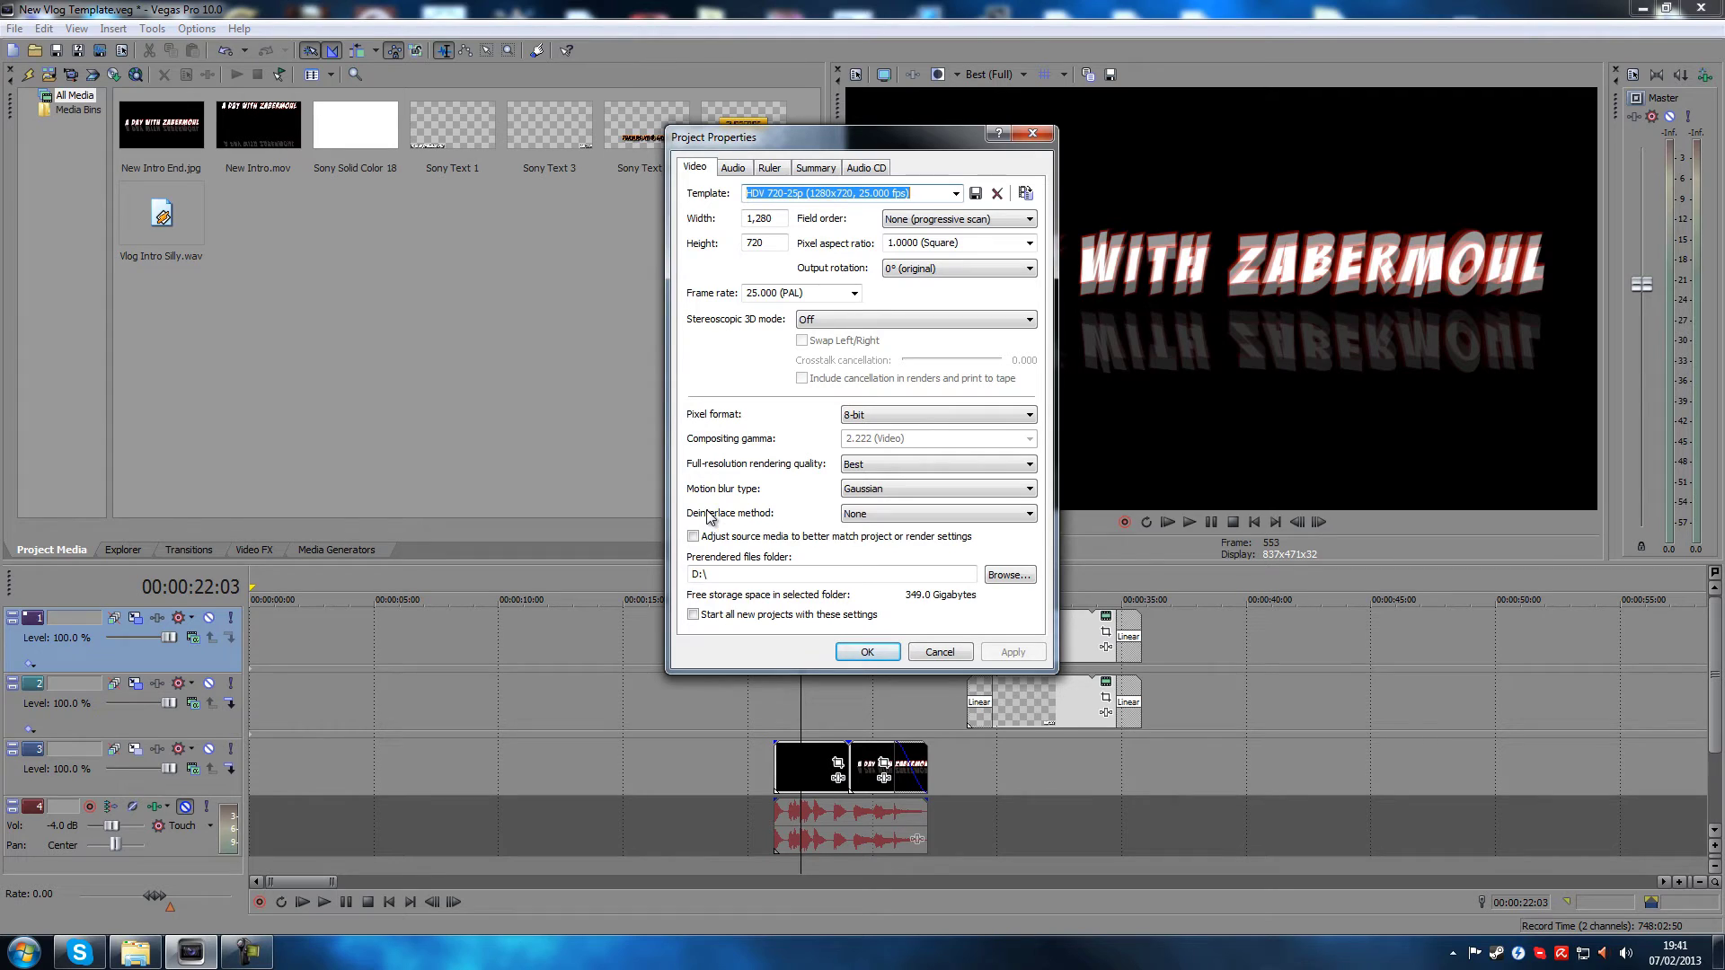
{"action": "left_click", "coordinate": [866, 519]}
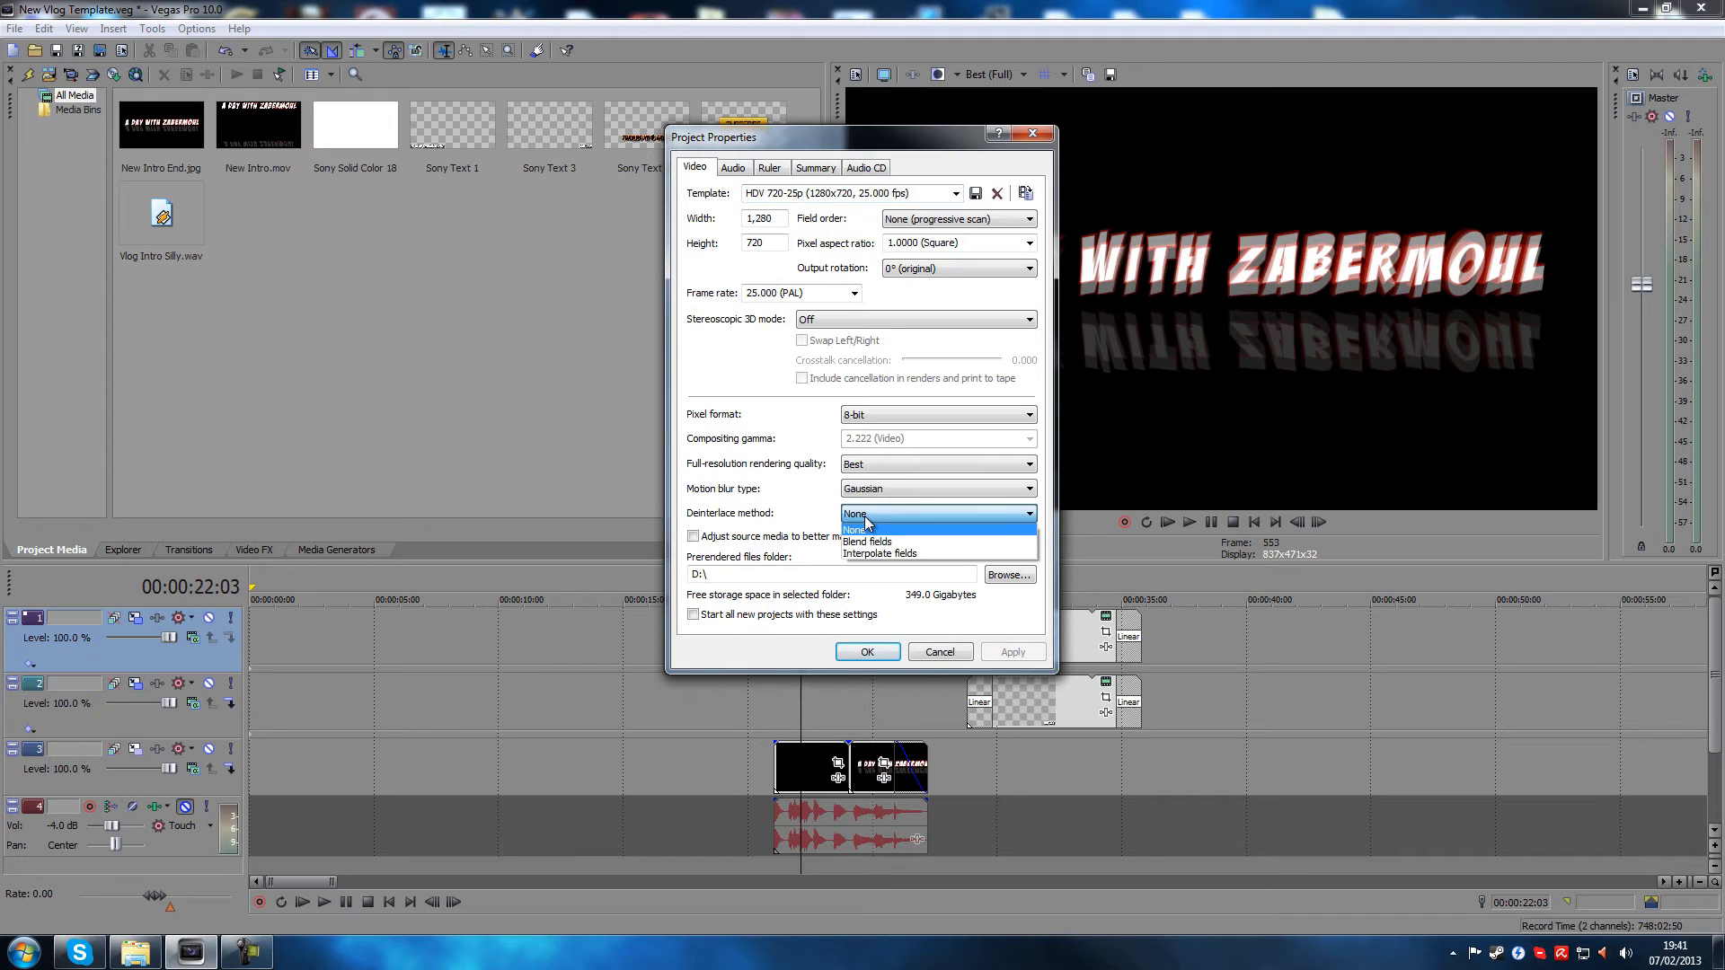
{"action": "left_click", "coordinate": [886, 543]}
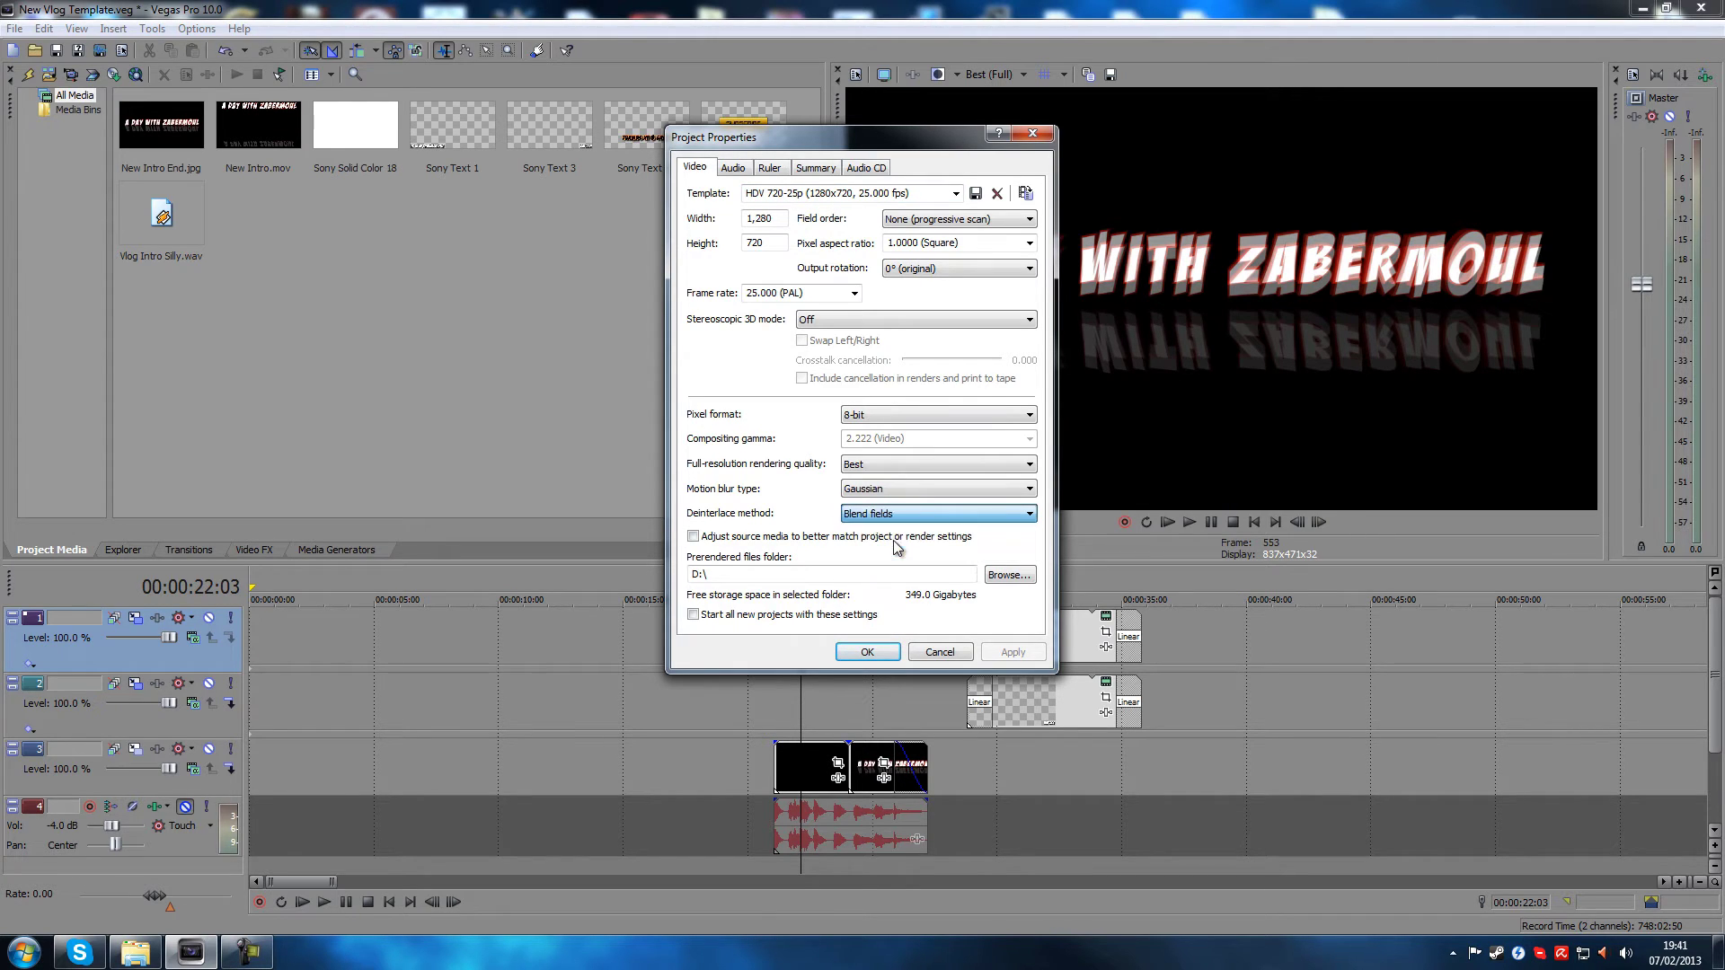
{"action": "left_click", "coordinate": [1012, 654]}
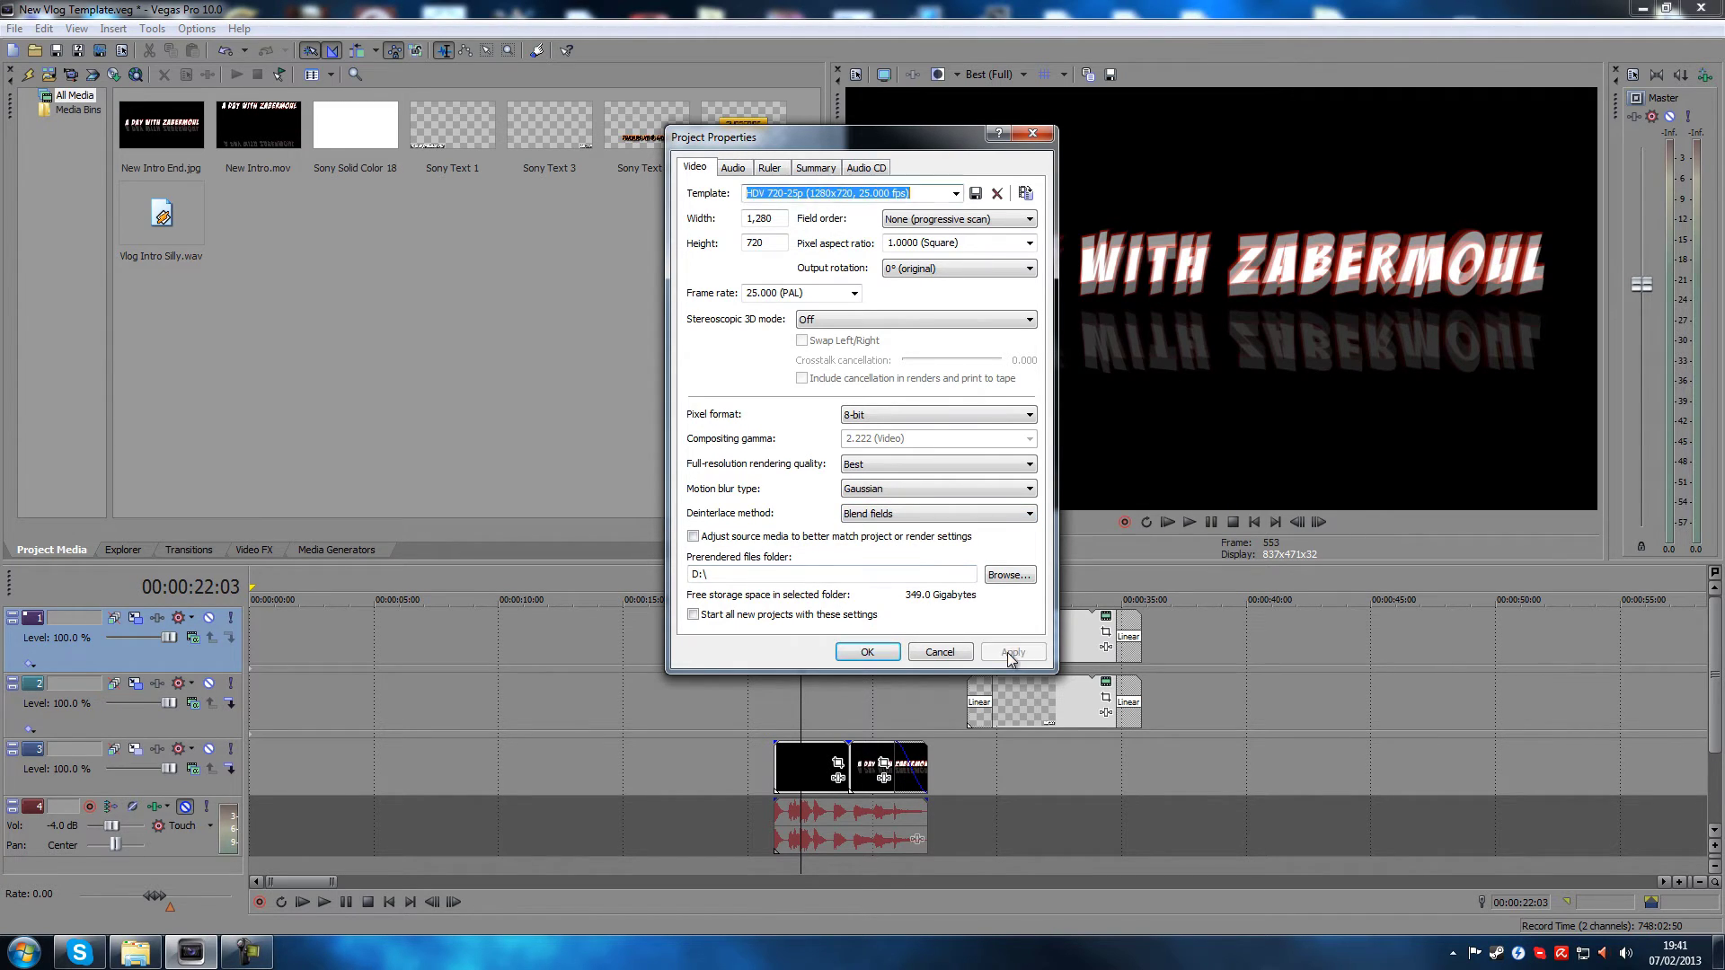
{"action": "left_click", "coordinate": [868, 653]}
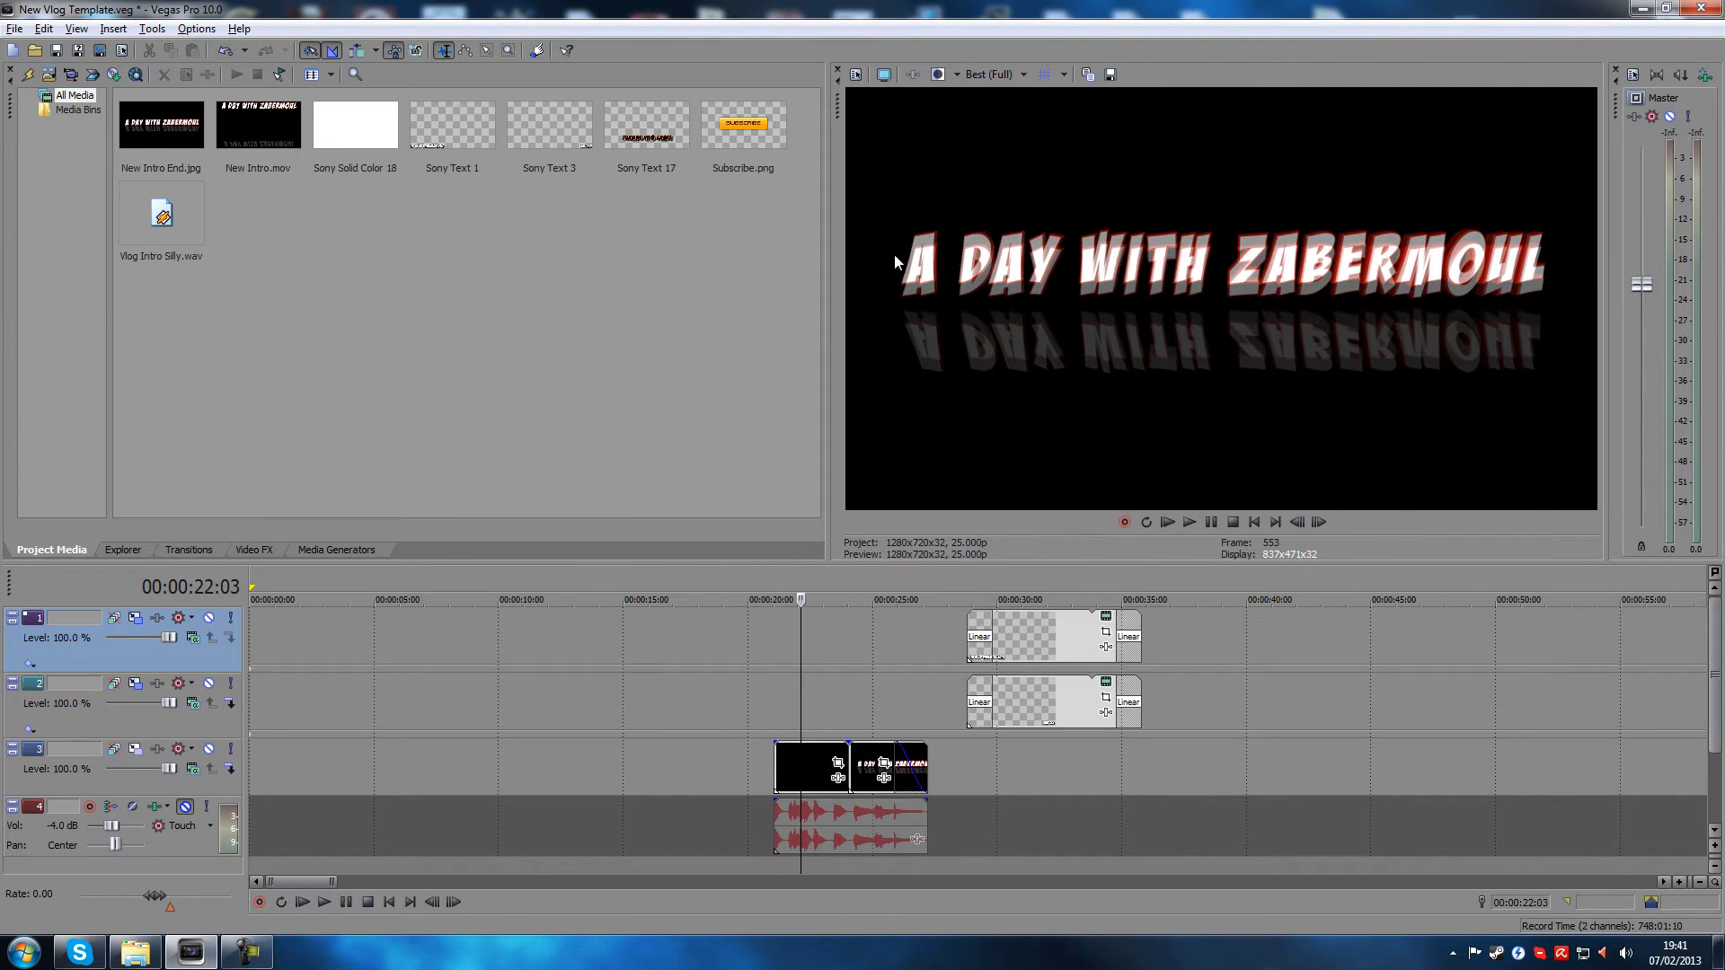
Switch the project's deinterlace method to Interpolate fields and confirm
{"action": "left_click", "coordinate": [855, 74]}
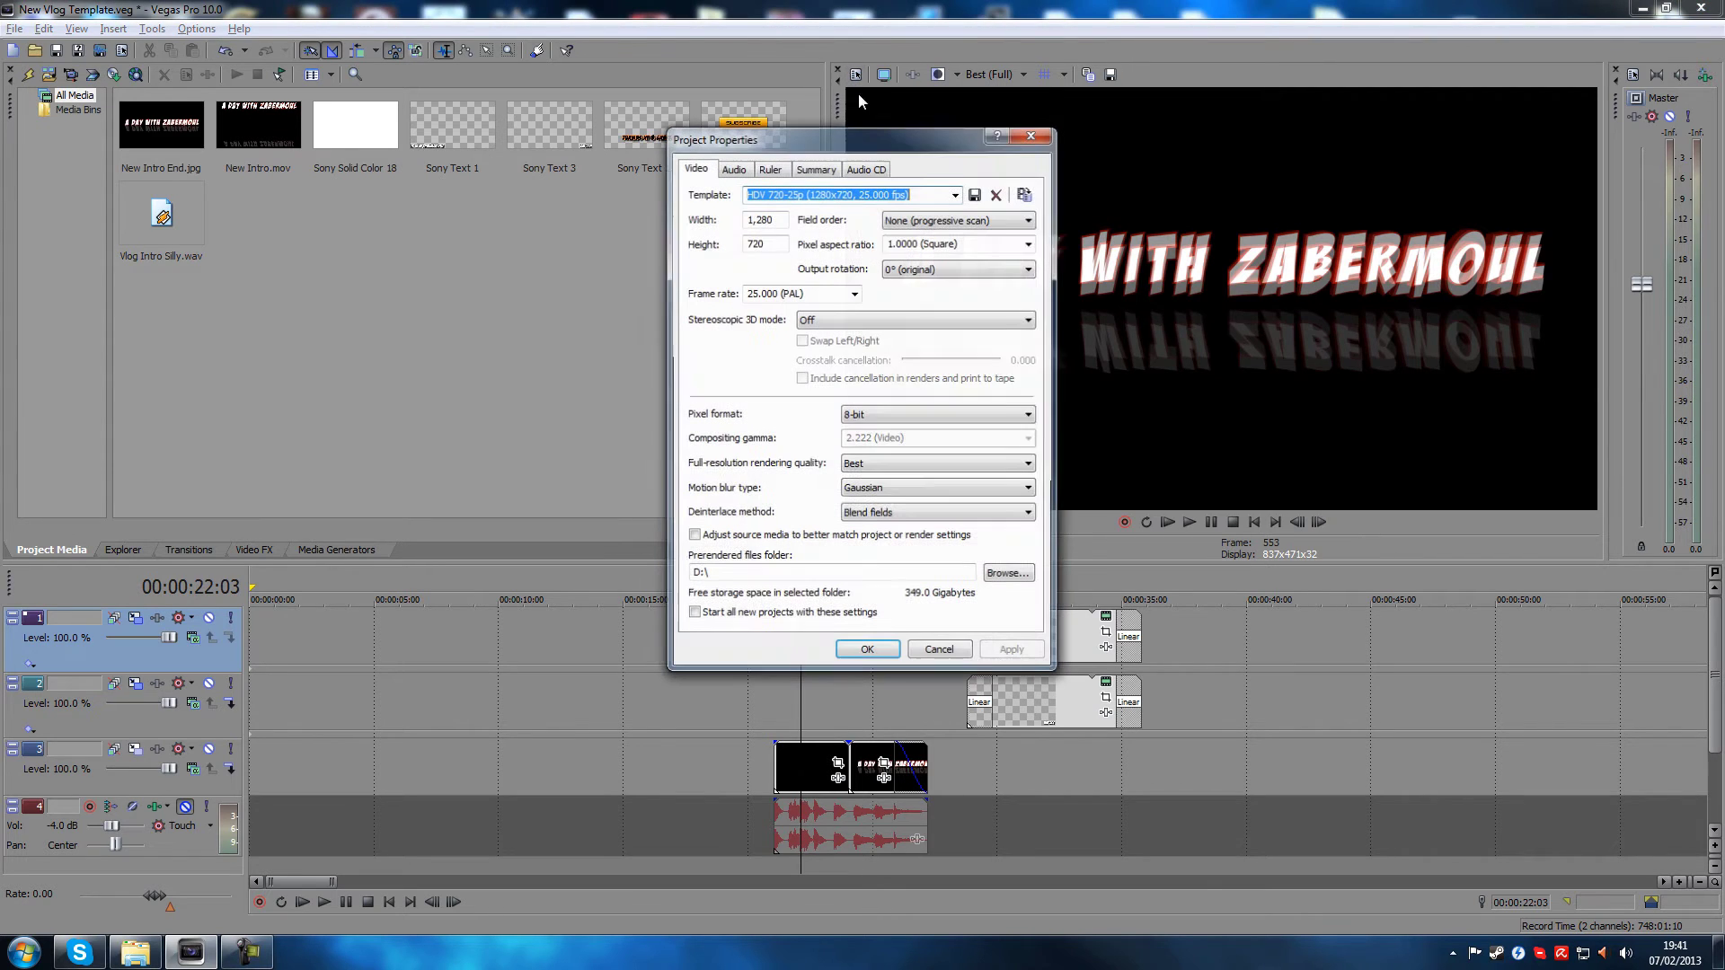
{"action": "left_click", "coordinate": [904, 516]}
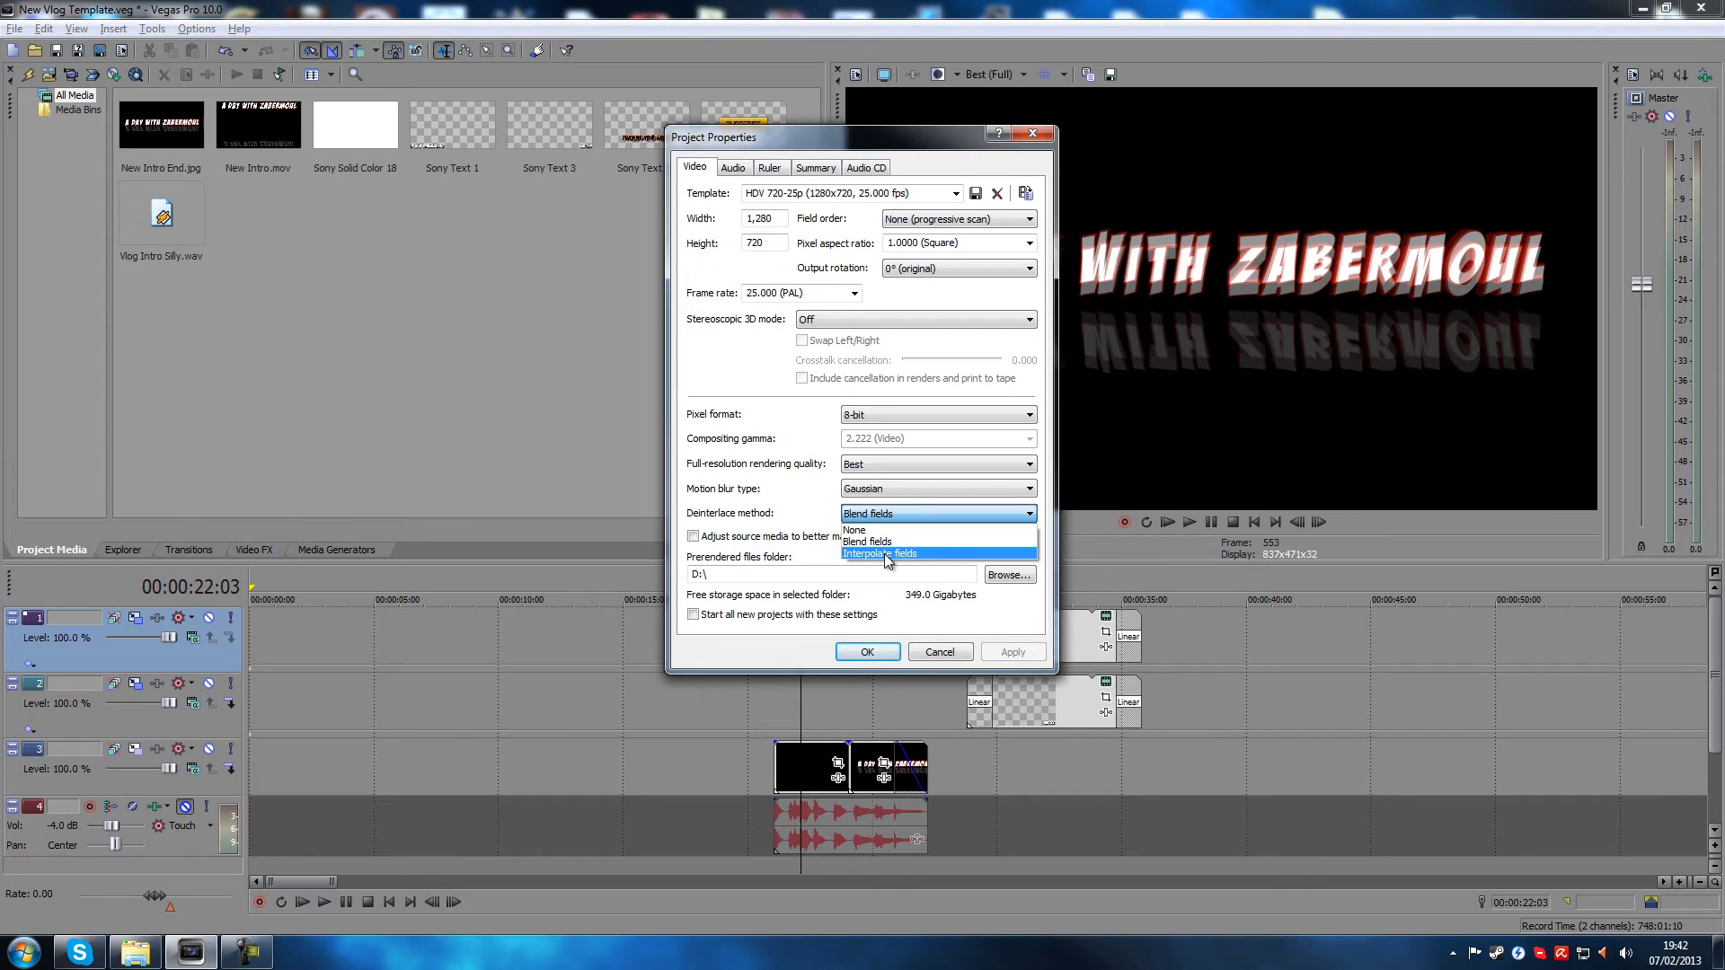
{"action": "left_click", "coordinate": [887, 554]}
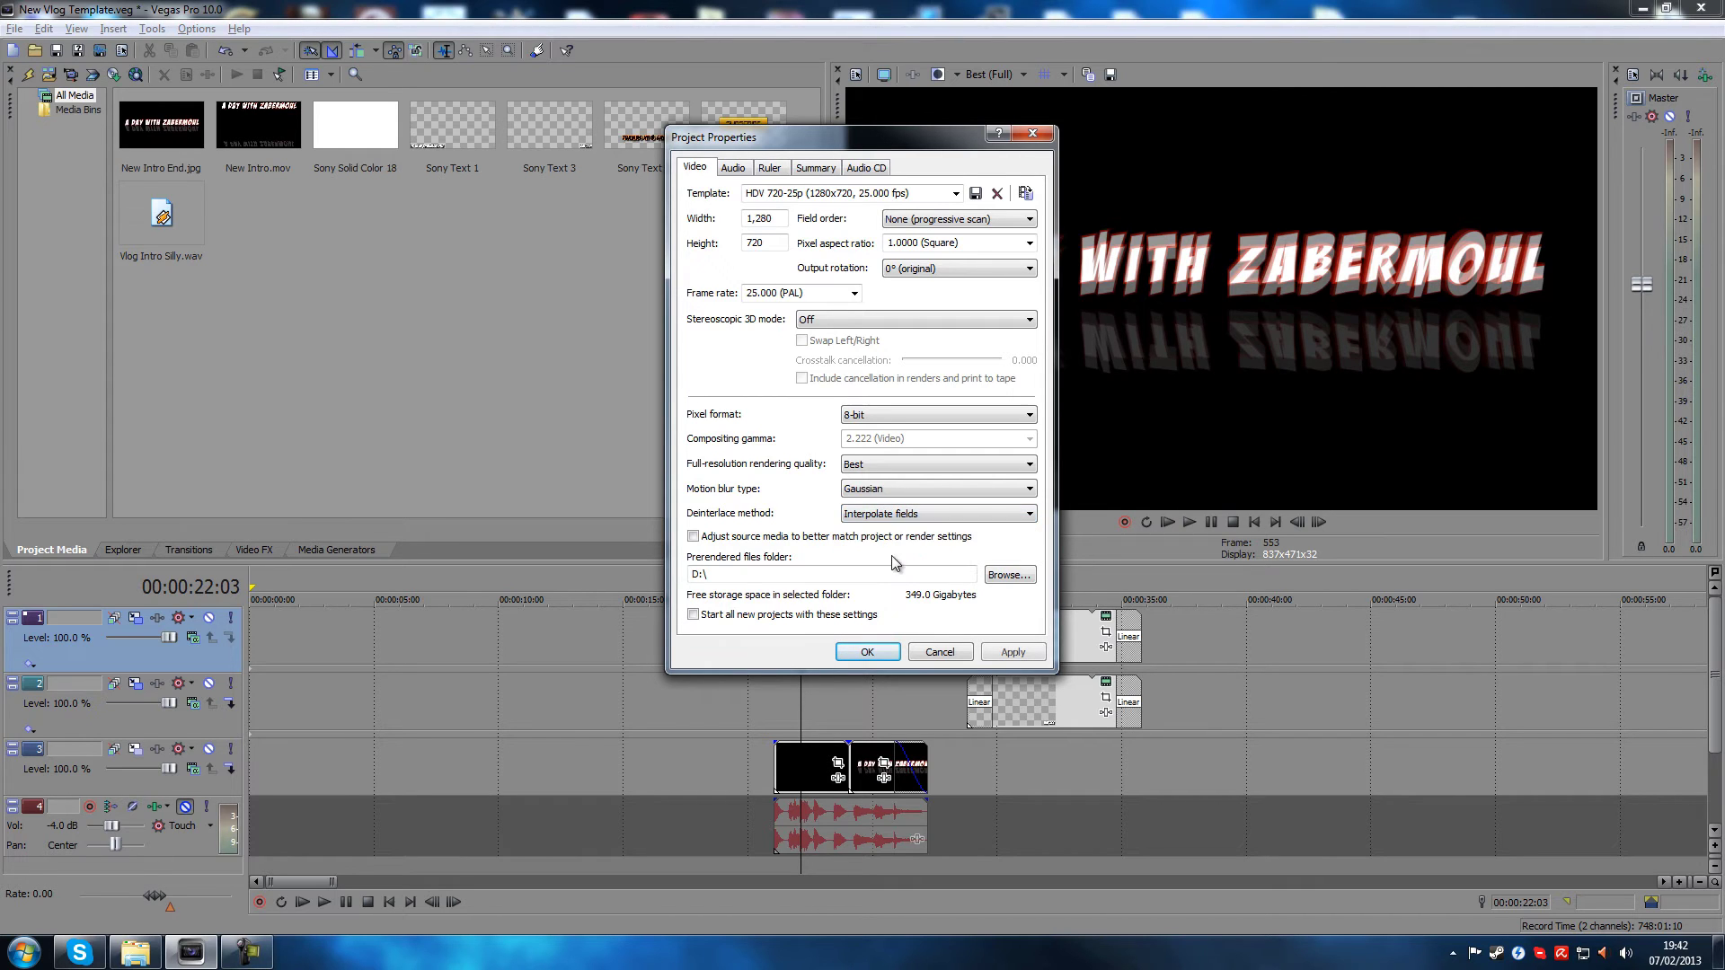
{"action": "left_click", "coordinate": [1017, 655]}
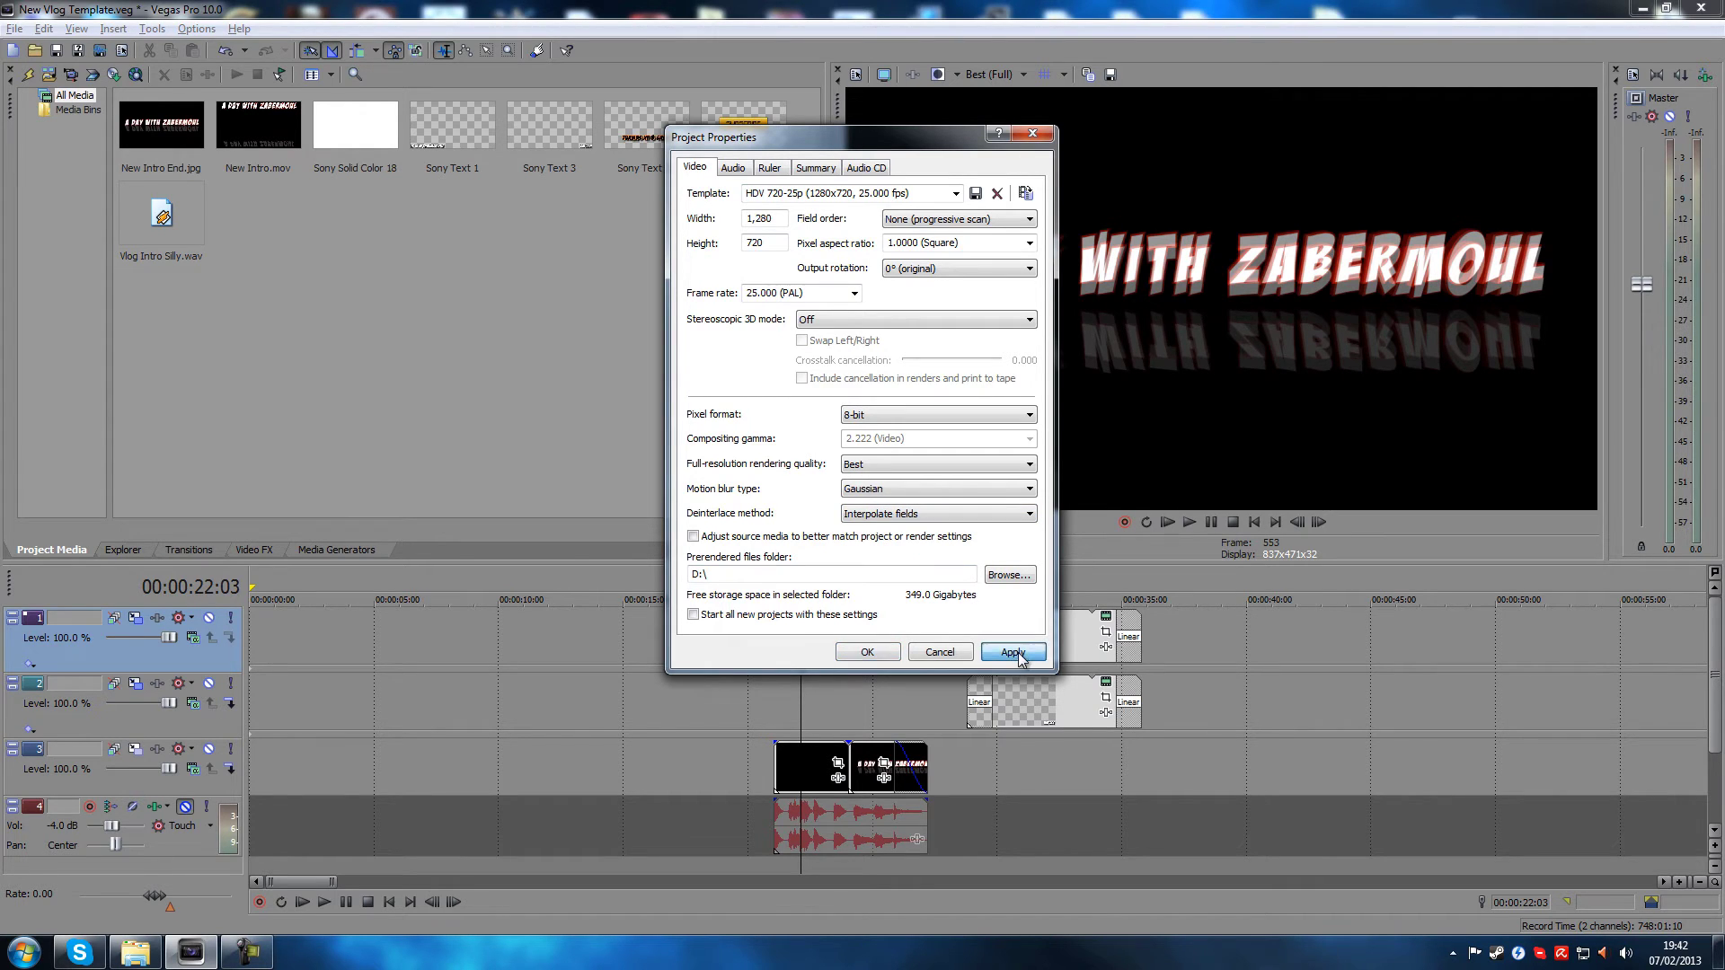
{"action": "left_click", "coordinate": [867, 652]}
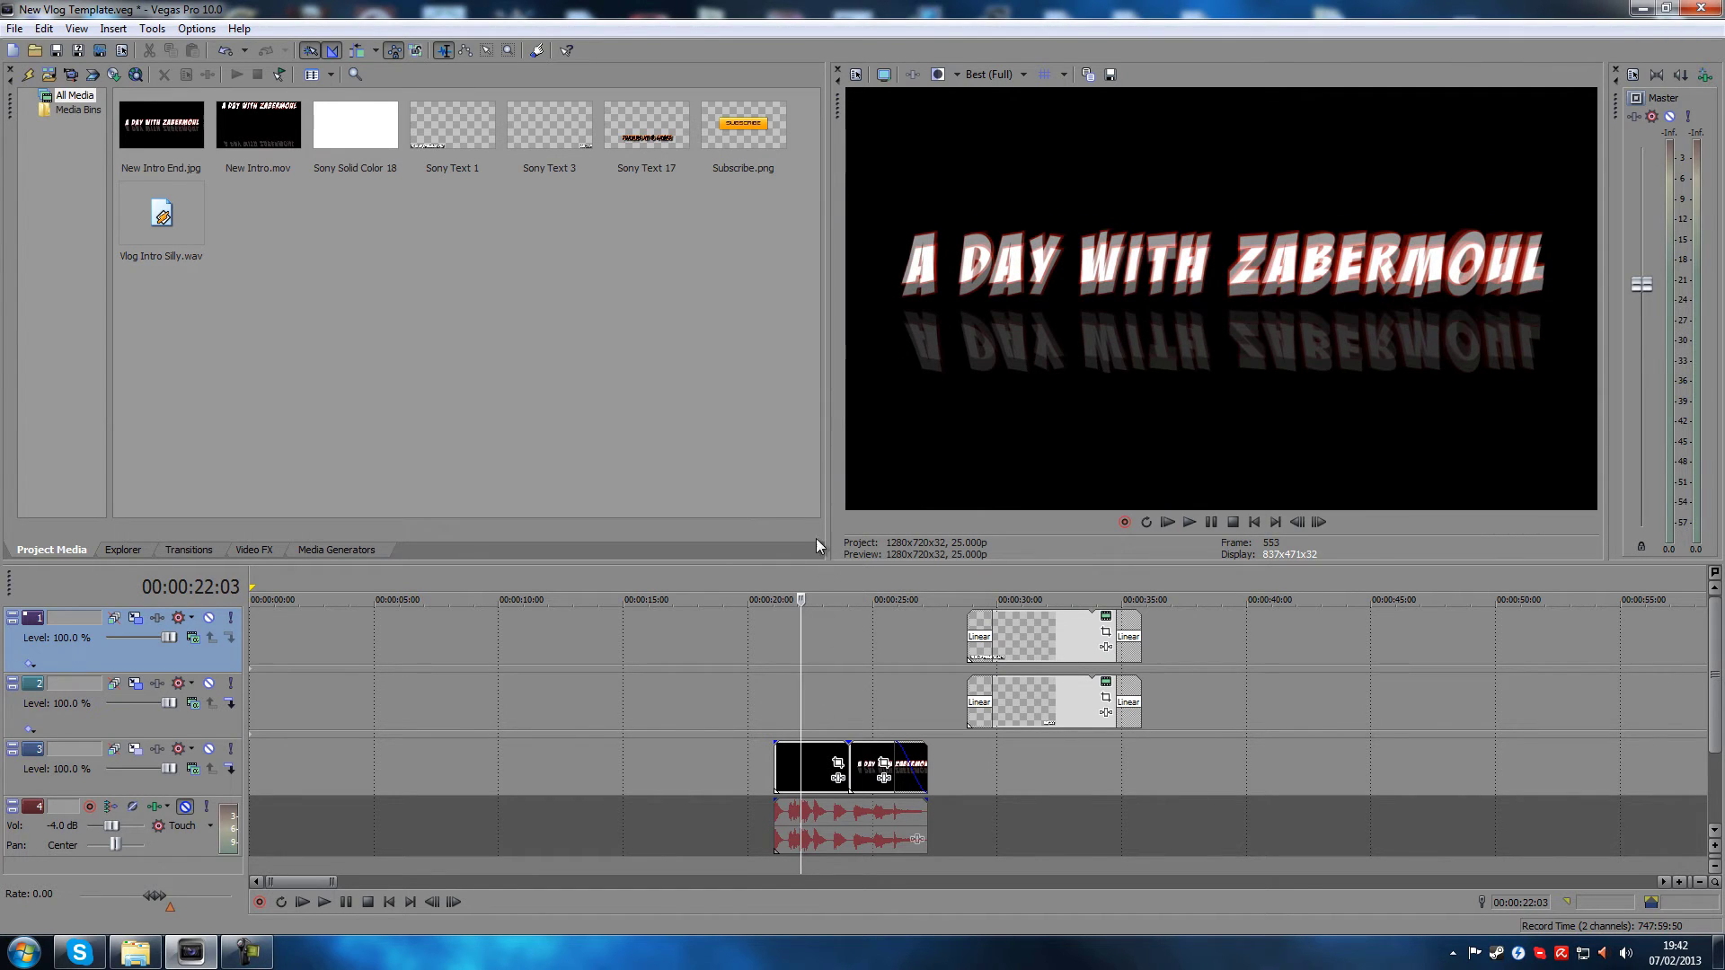
Return the project's deinterlace method to None and confirm
{"action": "left_click", "coordinate": [855, 76]}
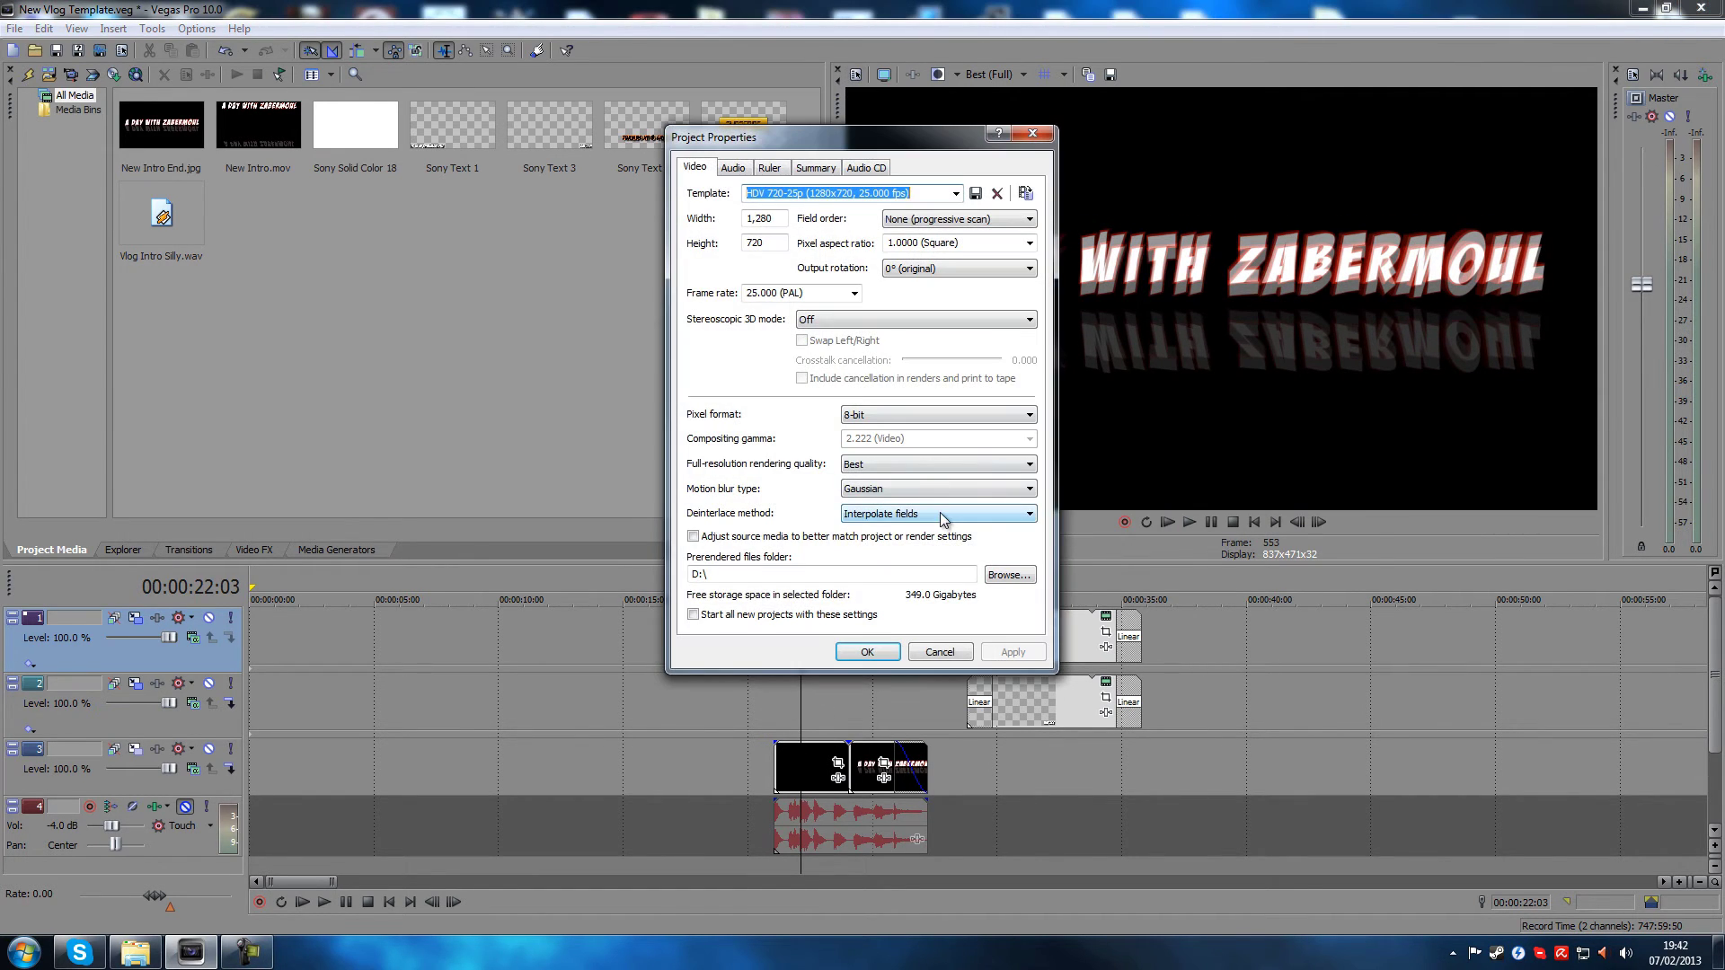
{"action": "left_click", "coordinate": [940, 512]}
{"action": "left_click", "coordinate": [909, 527]}
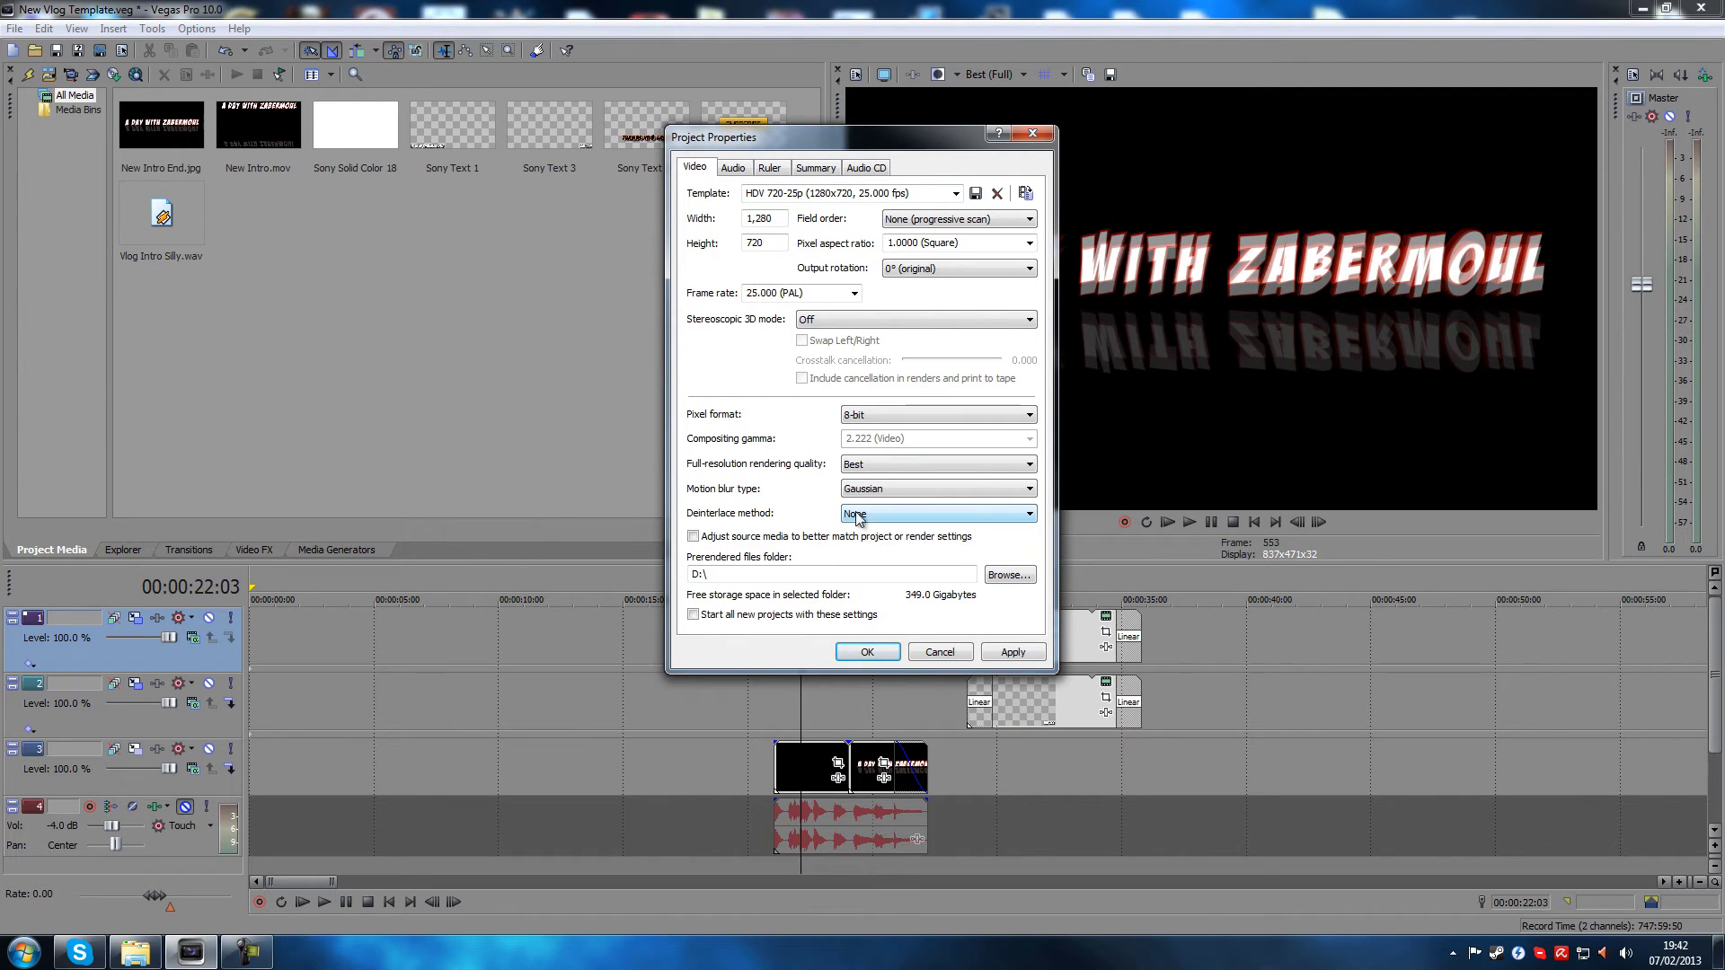
{"action": "left_click", "coordinate": [899, 514]}
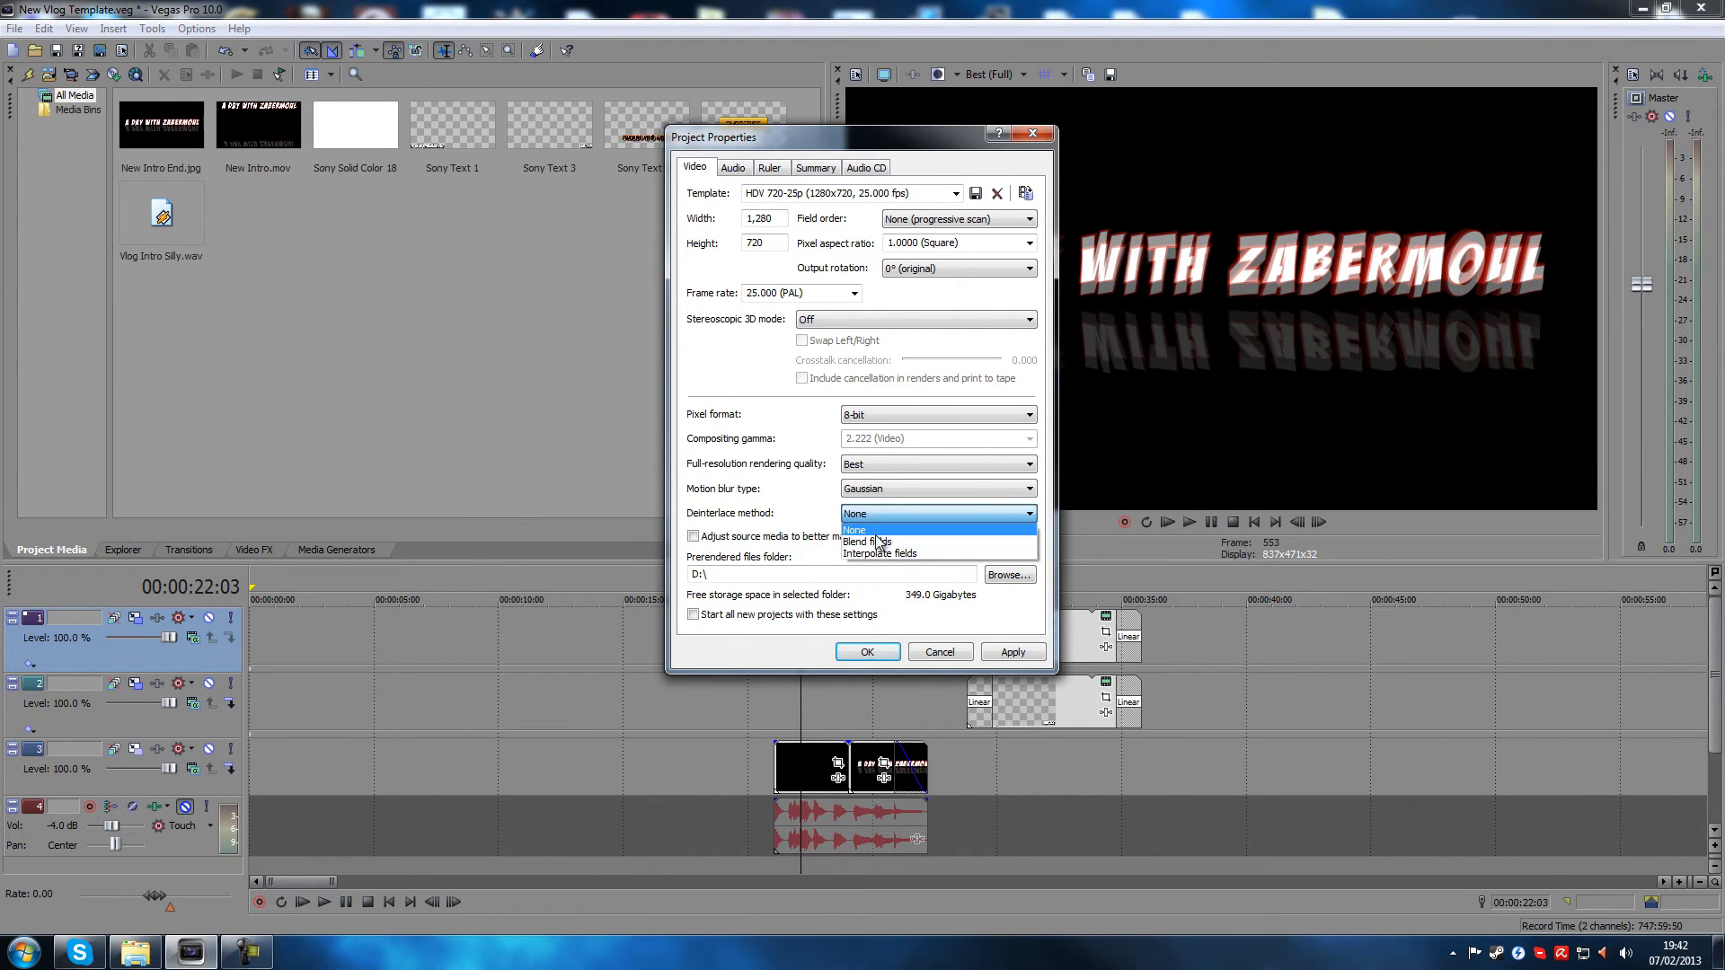
{"action": "left_click", "coordinate": [864, 530]}
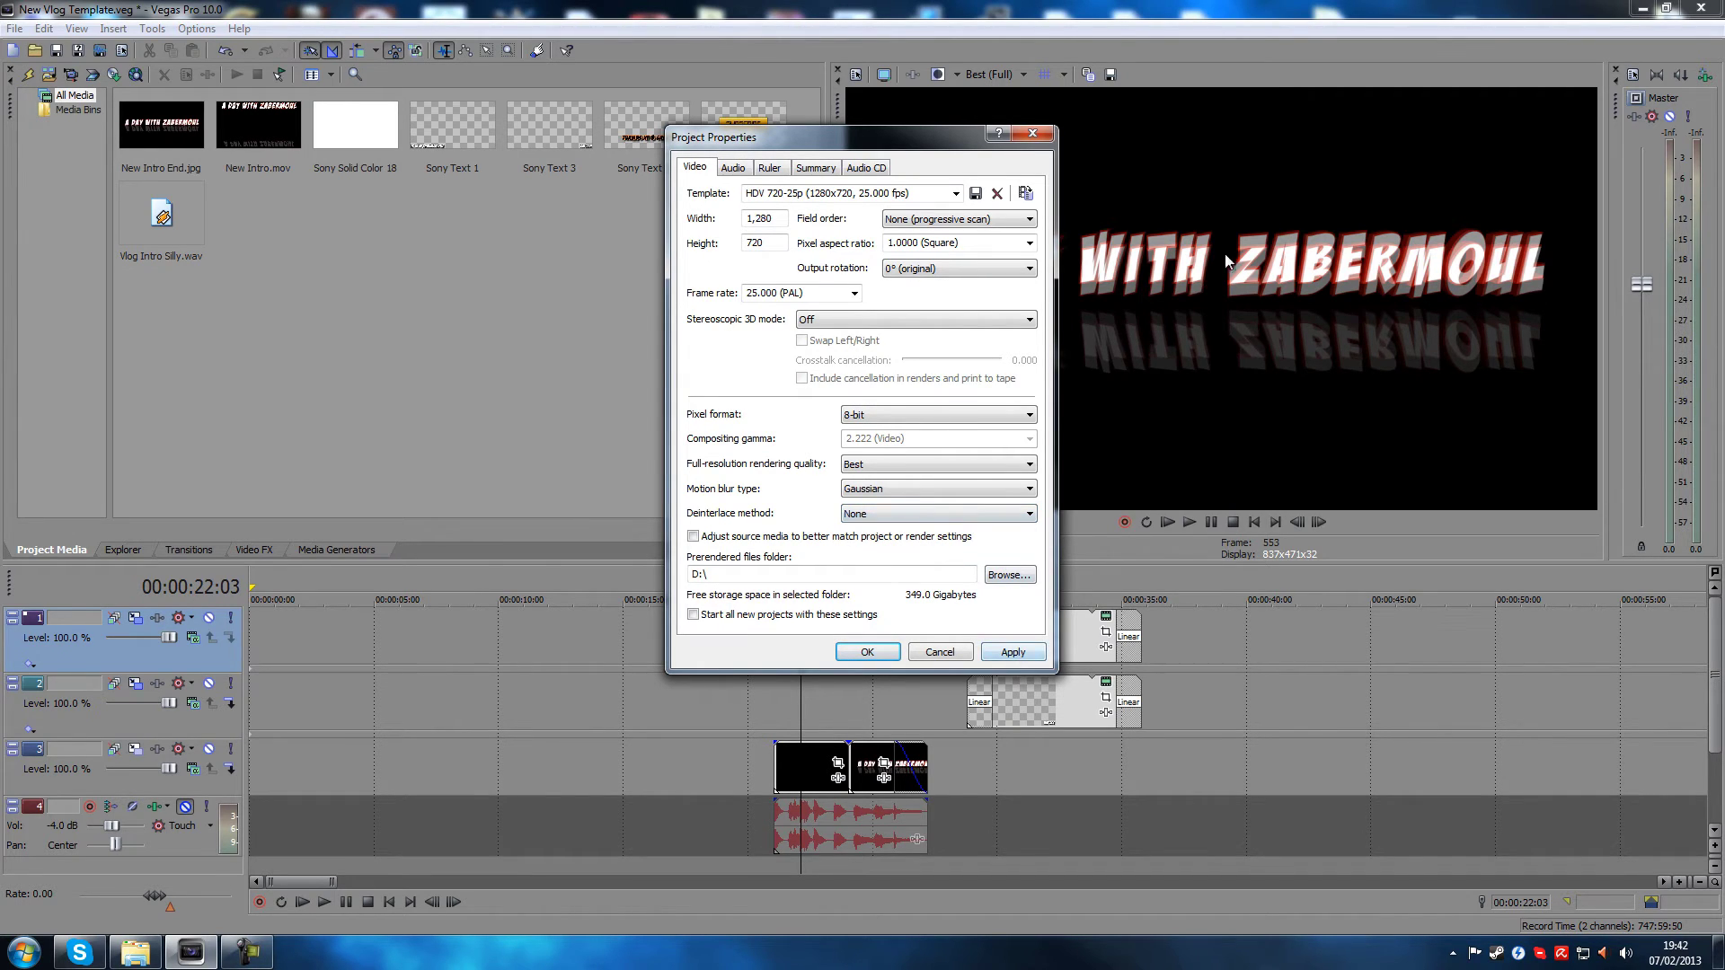
{"action": "left_click", "coordinate": [1013, 653]}
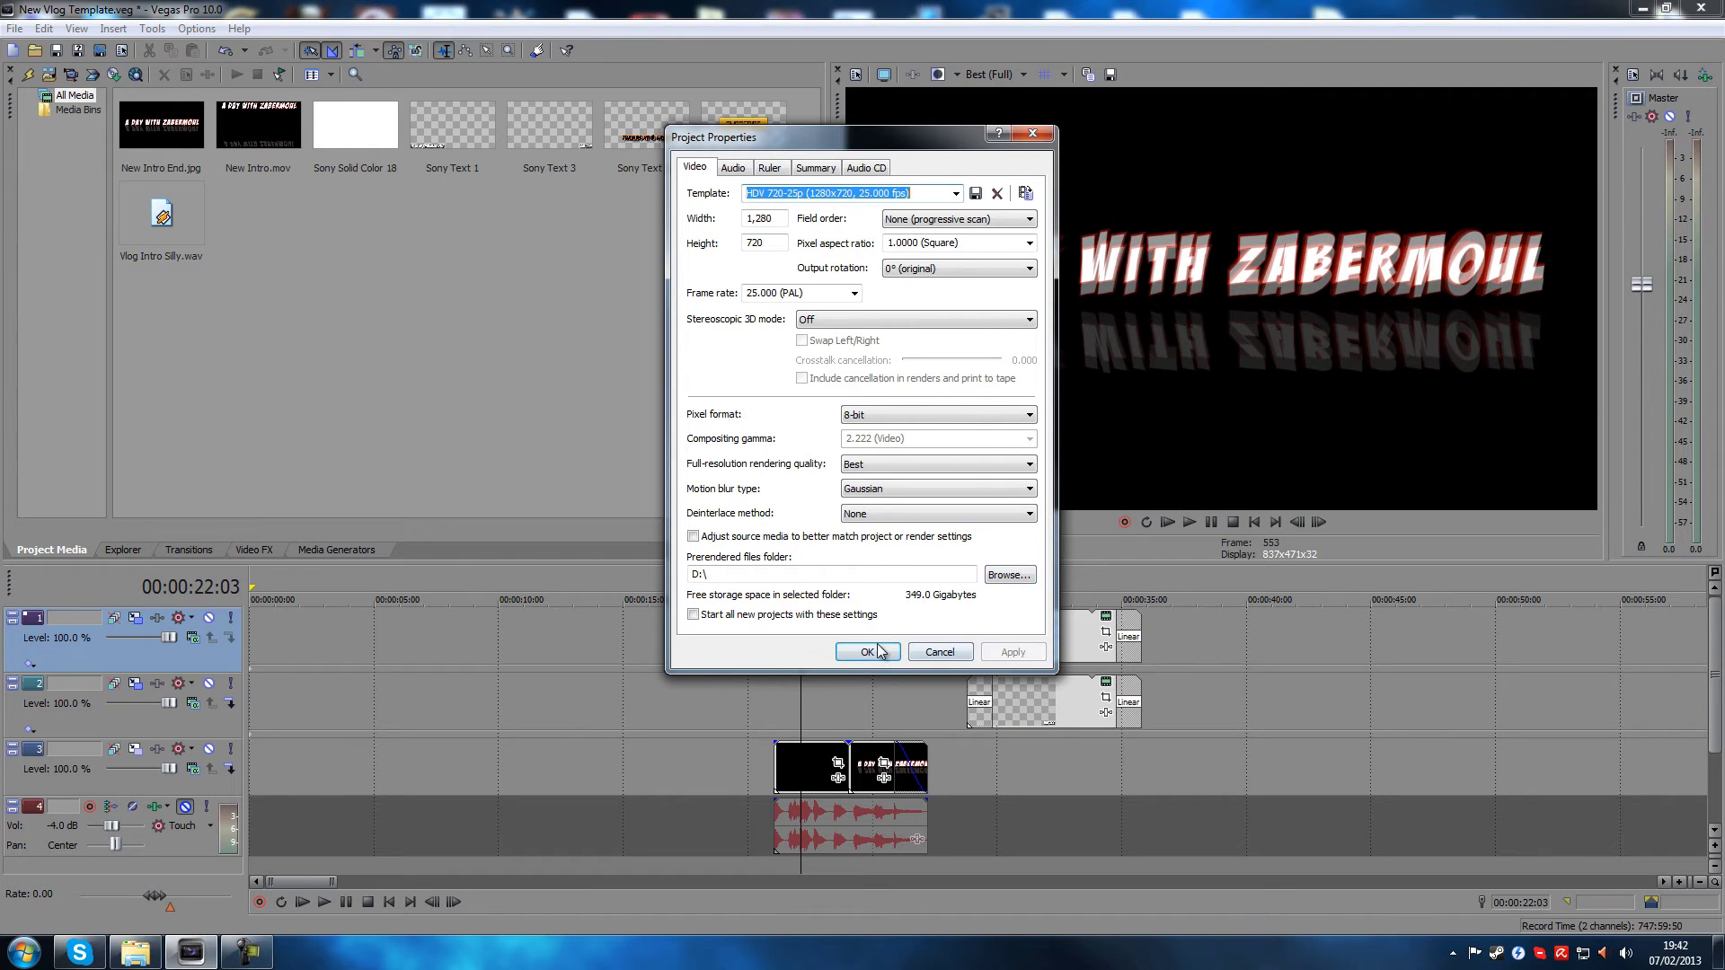
{"action": "left_click", "coordinate": [868, 652]}
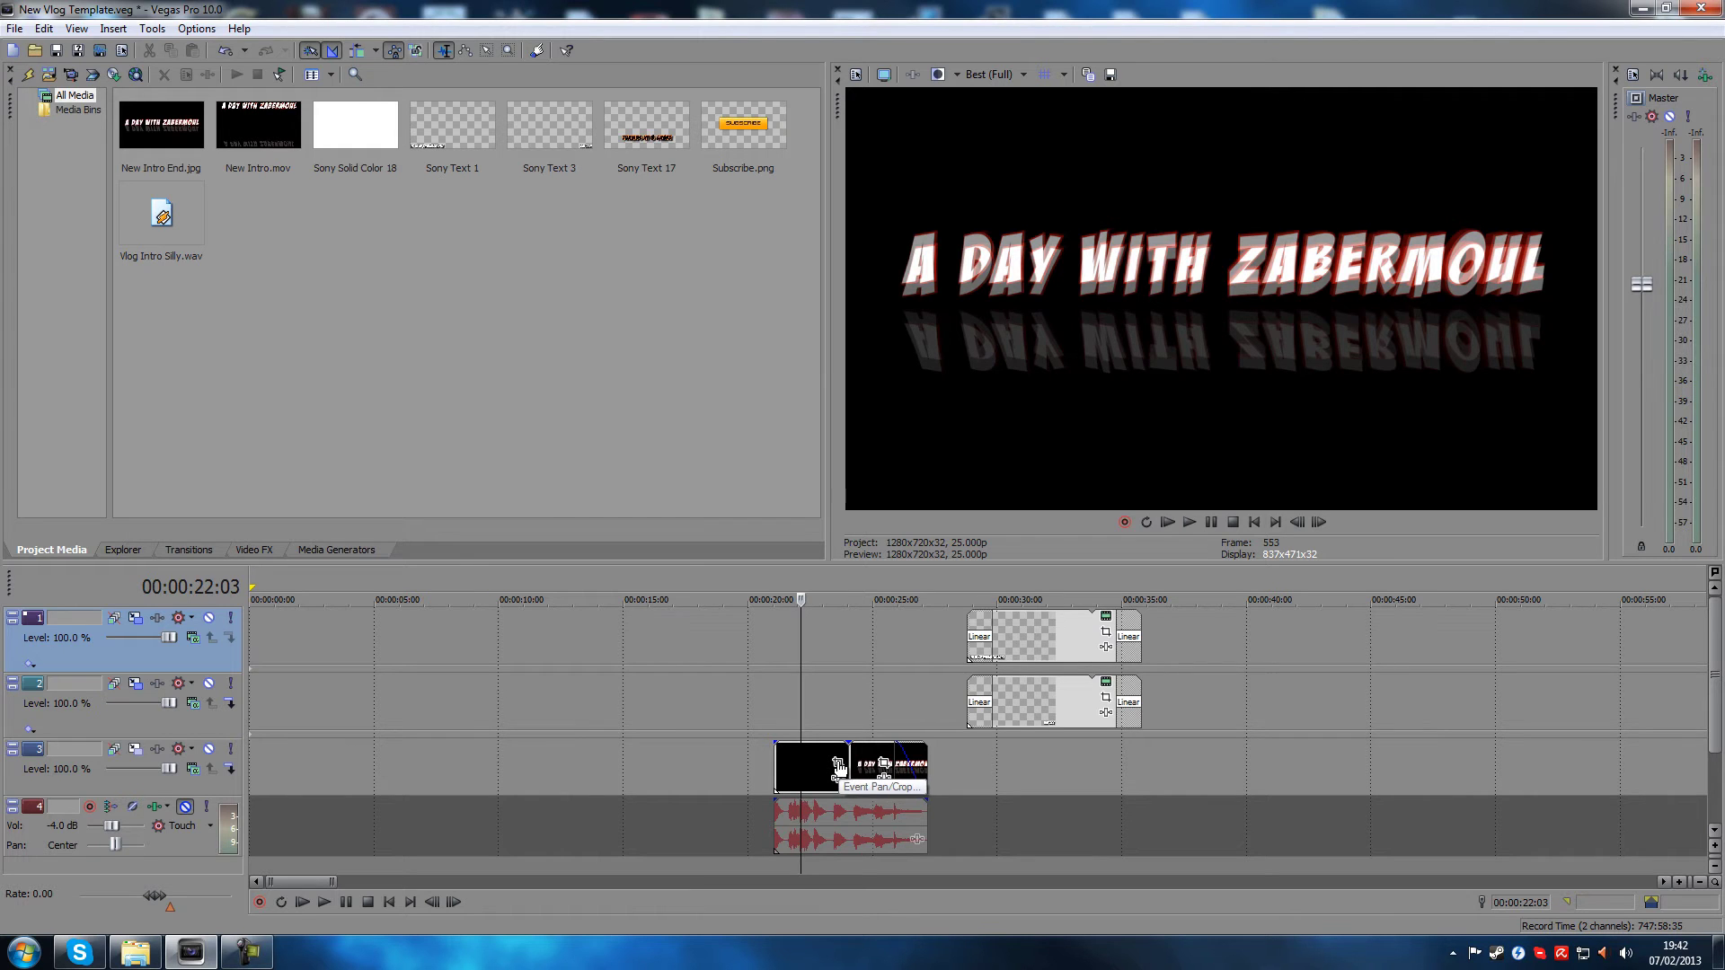
{"action": "left_click", "coordinate": [859, 76]}
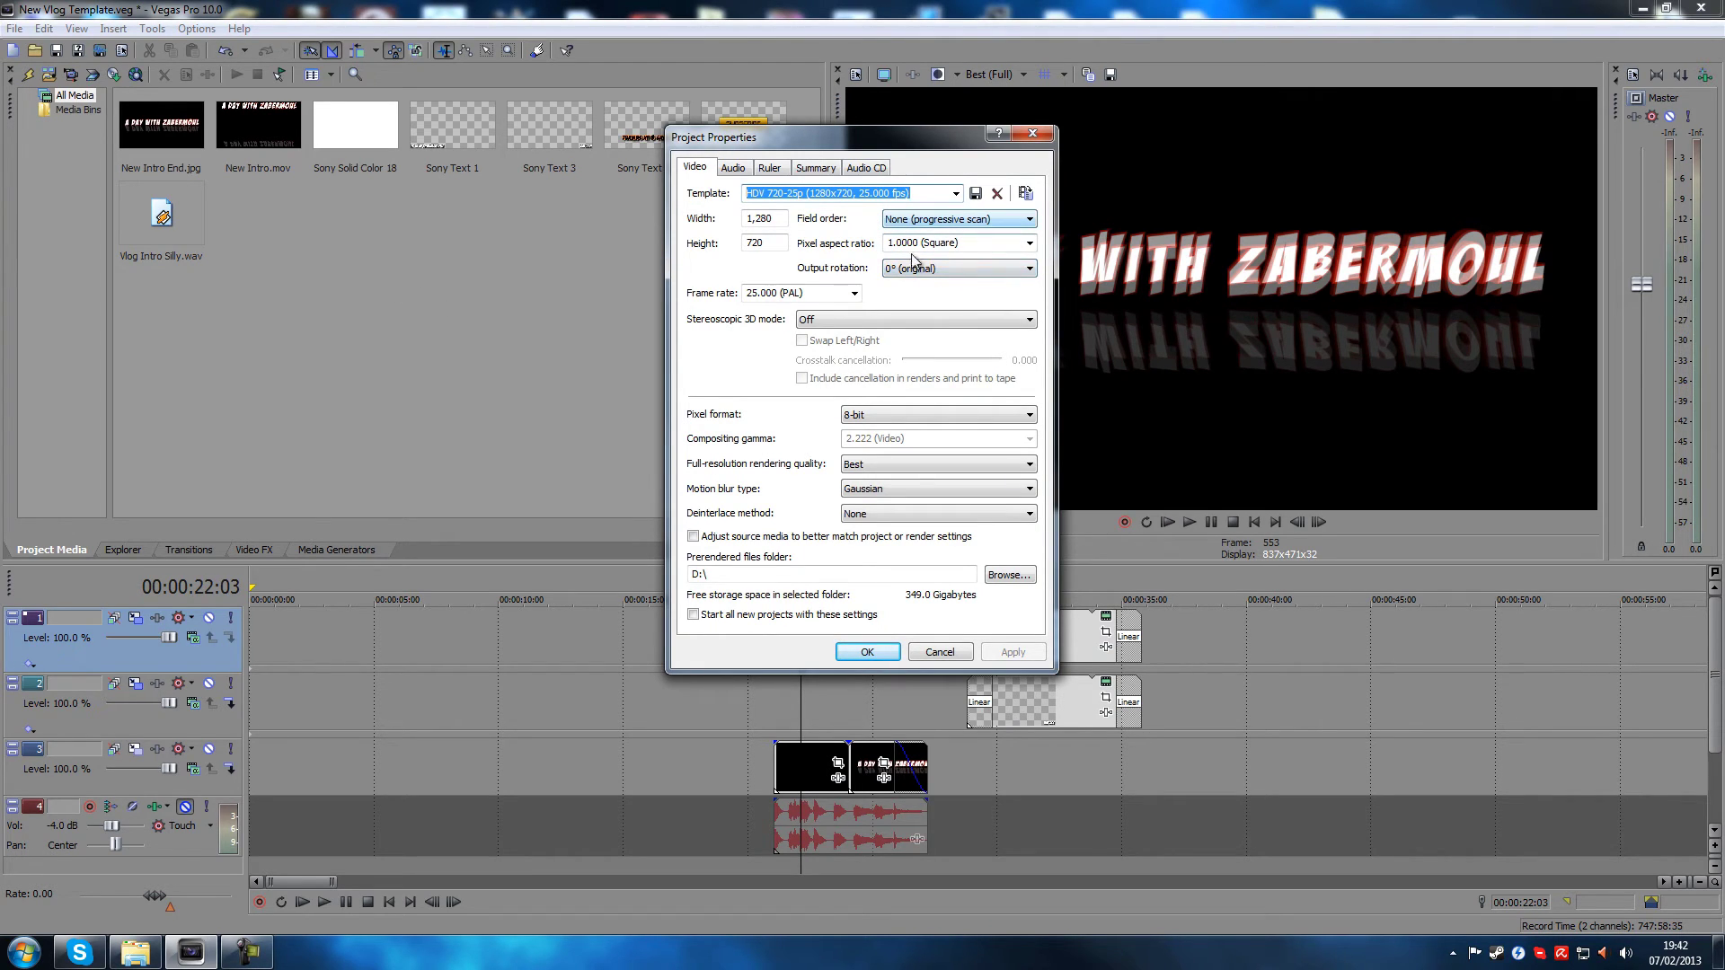
{"action": "left_click", "coordinate": [944, 652]}
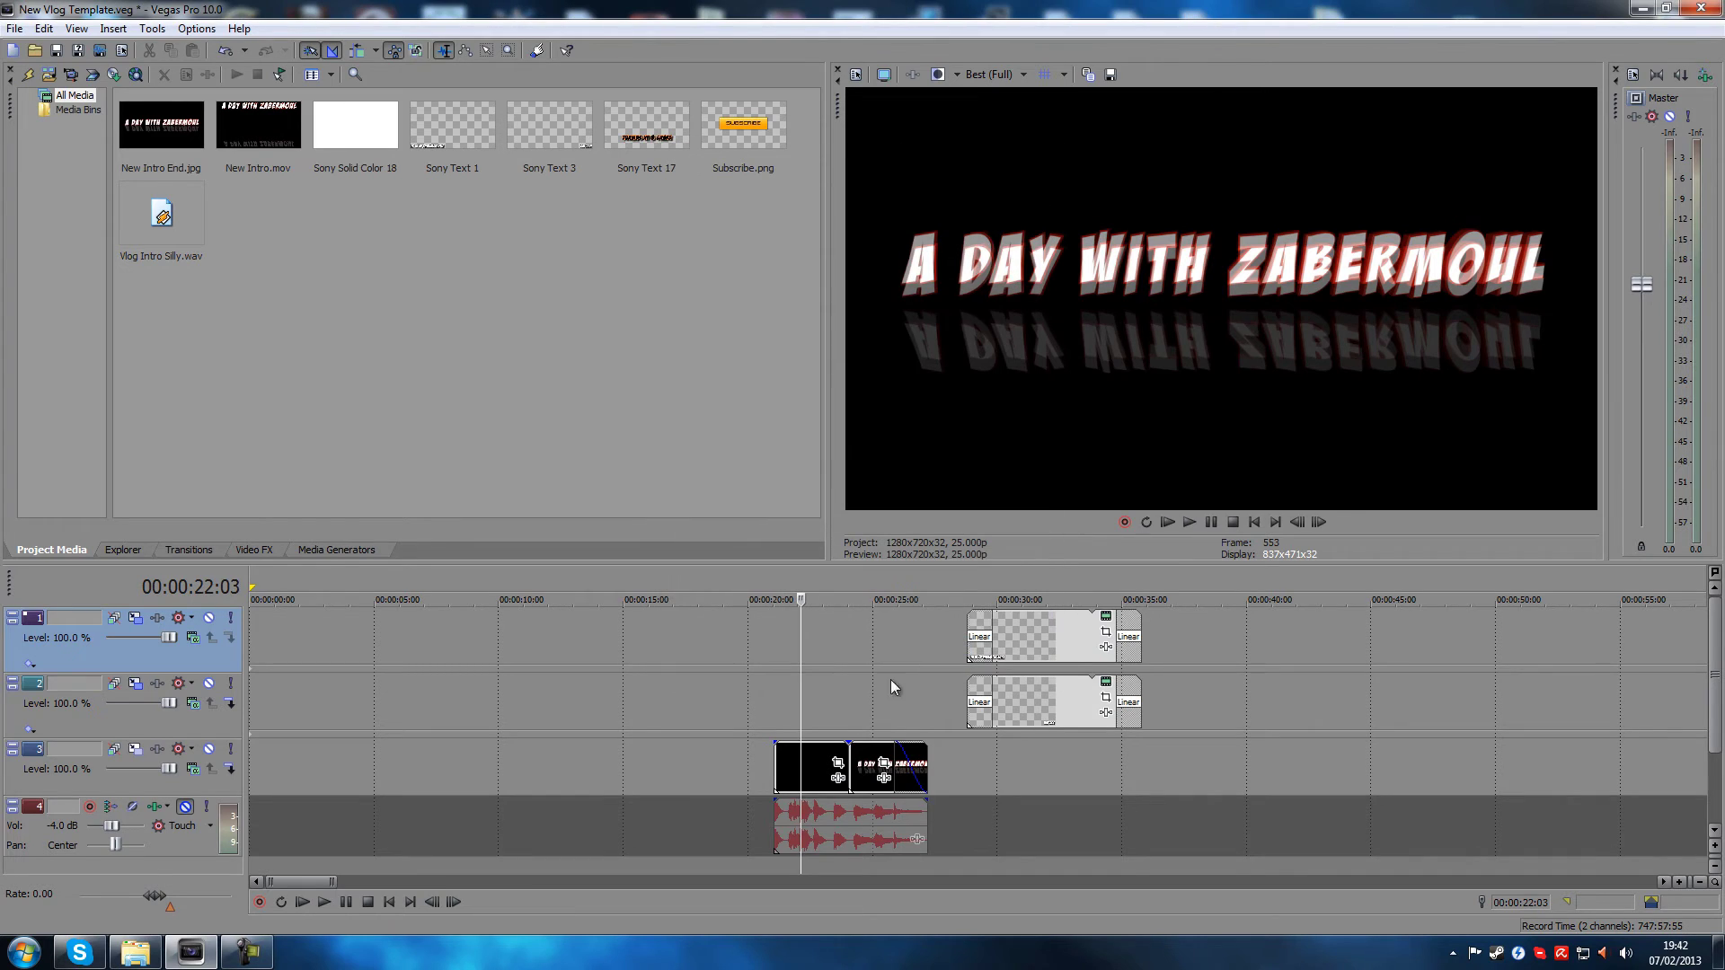
Enable Switches > Disable Resample on the track 3 title event
{"action": "right_click", "coordinate": [810, 757]}
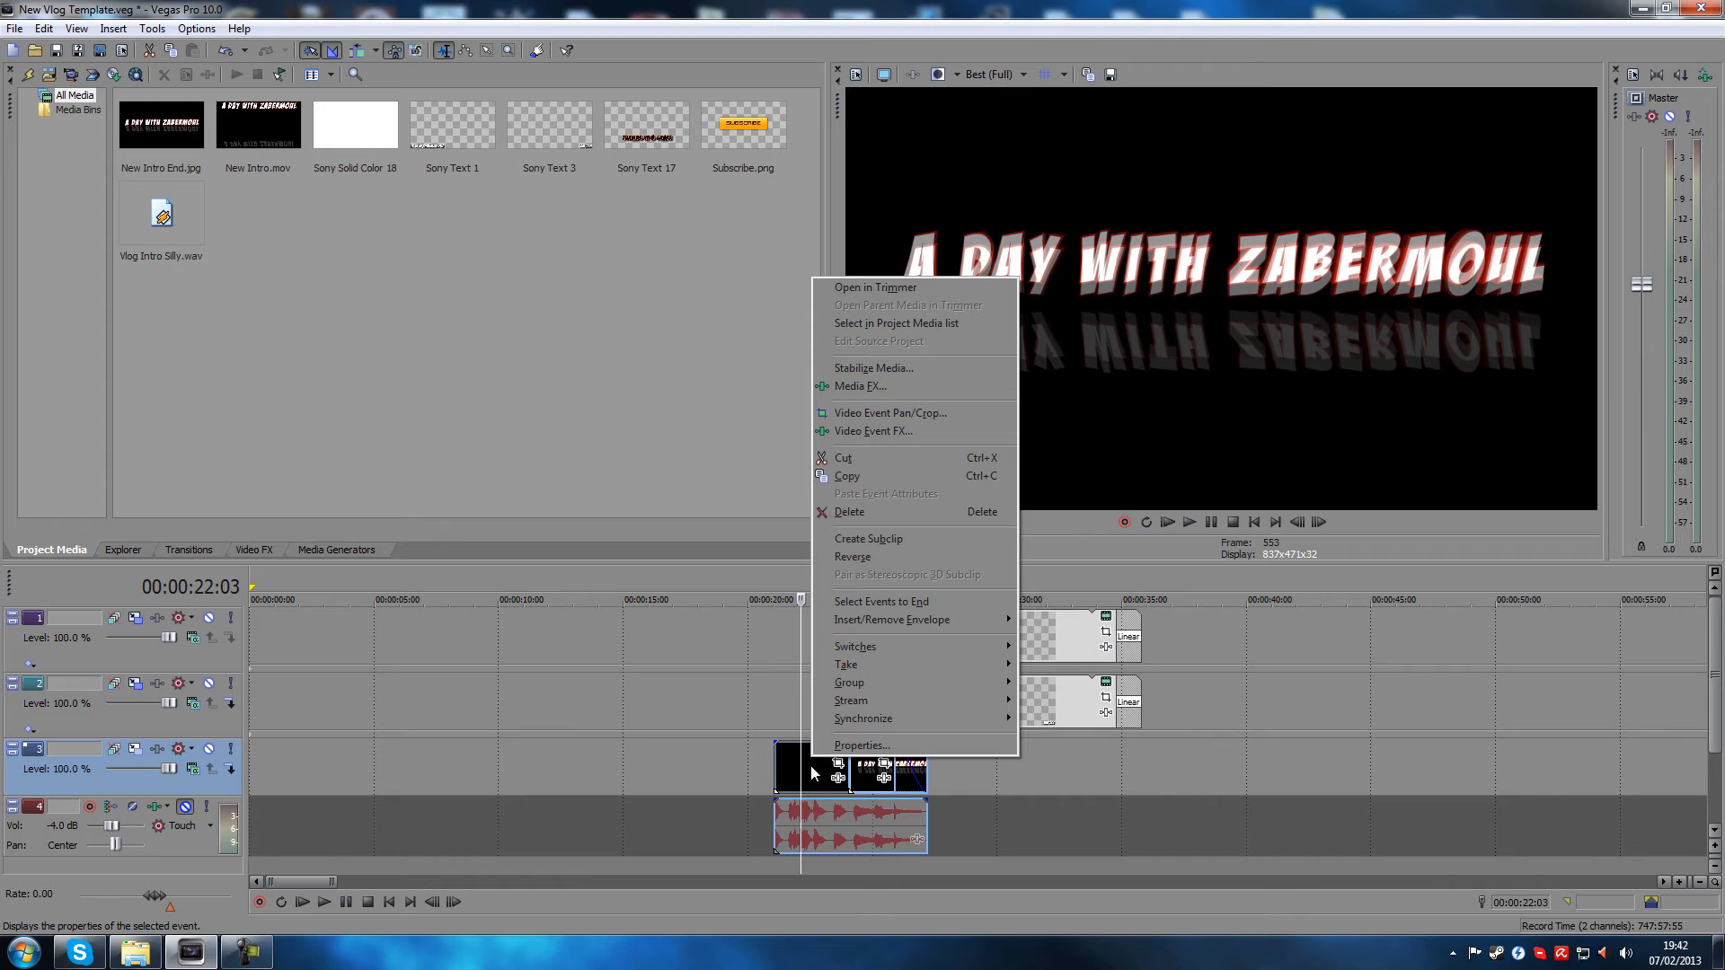
{"action": "left_click", "coordinate": [811, 765]}
{"action": "right_click", "coordinate": [811, 773]}
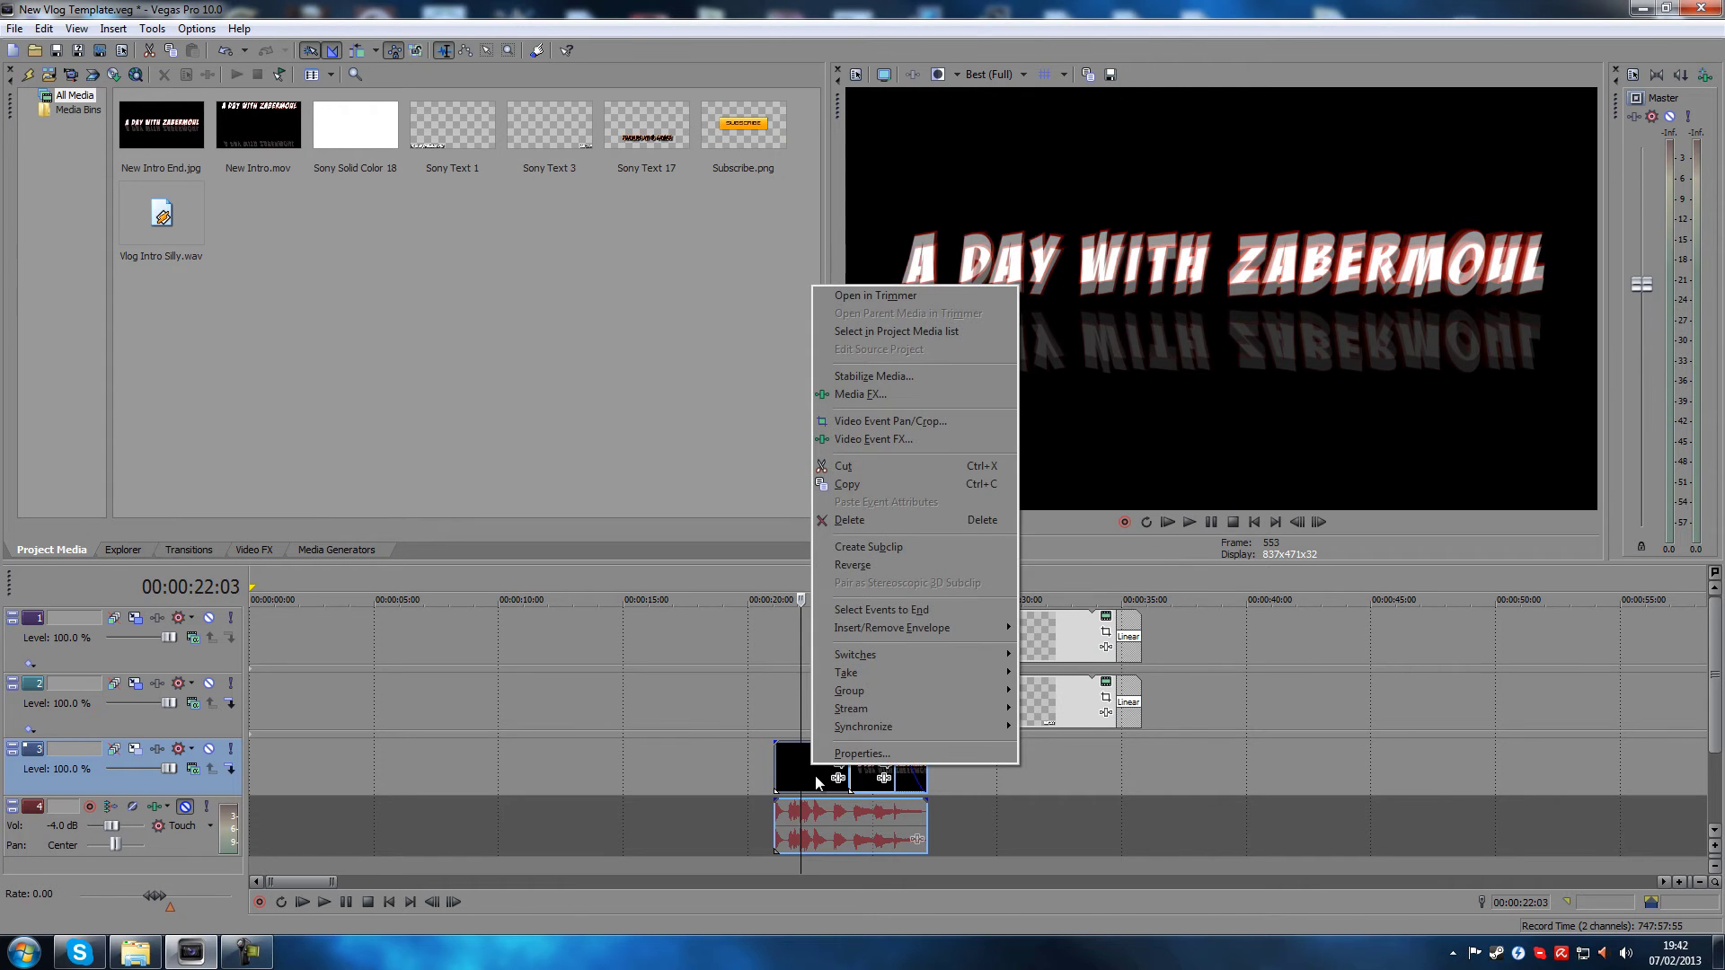
{"action": "right_click", "coordinate": [816, 775]}
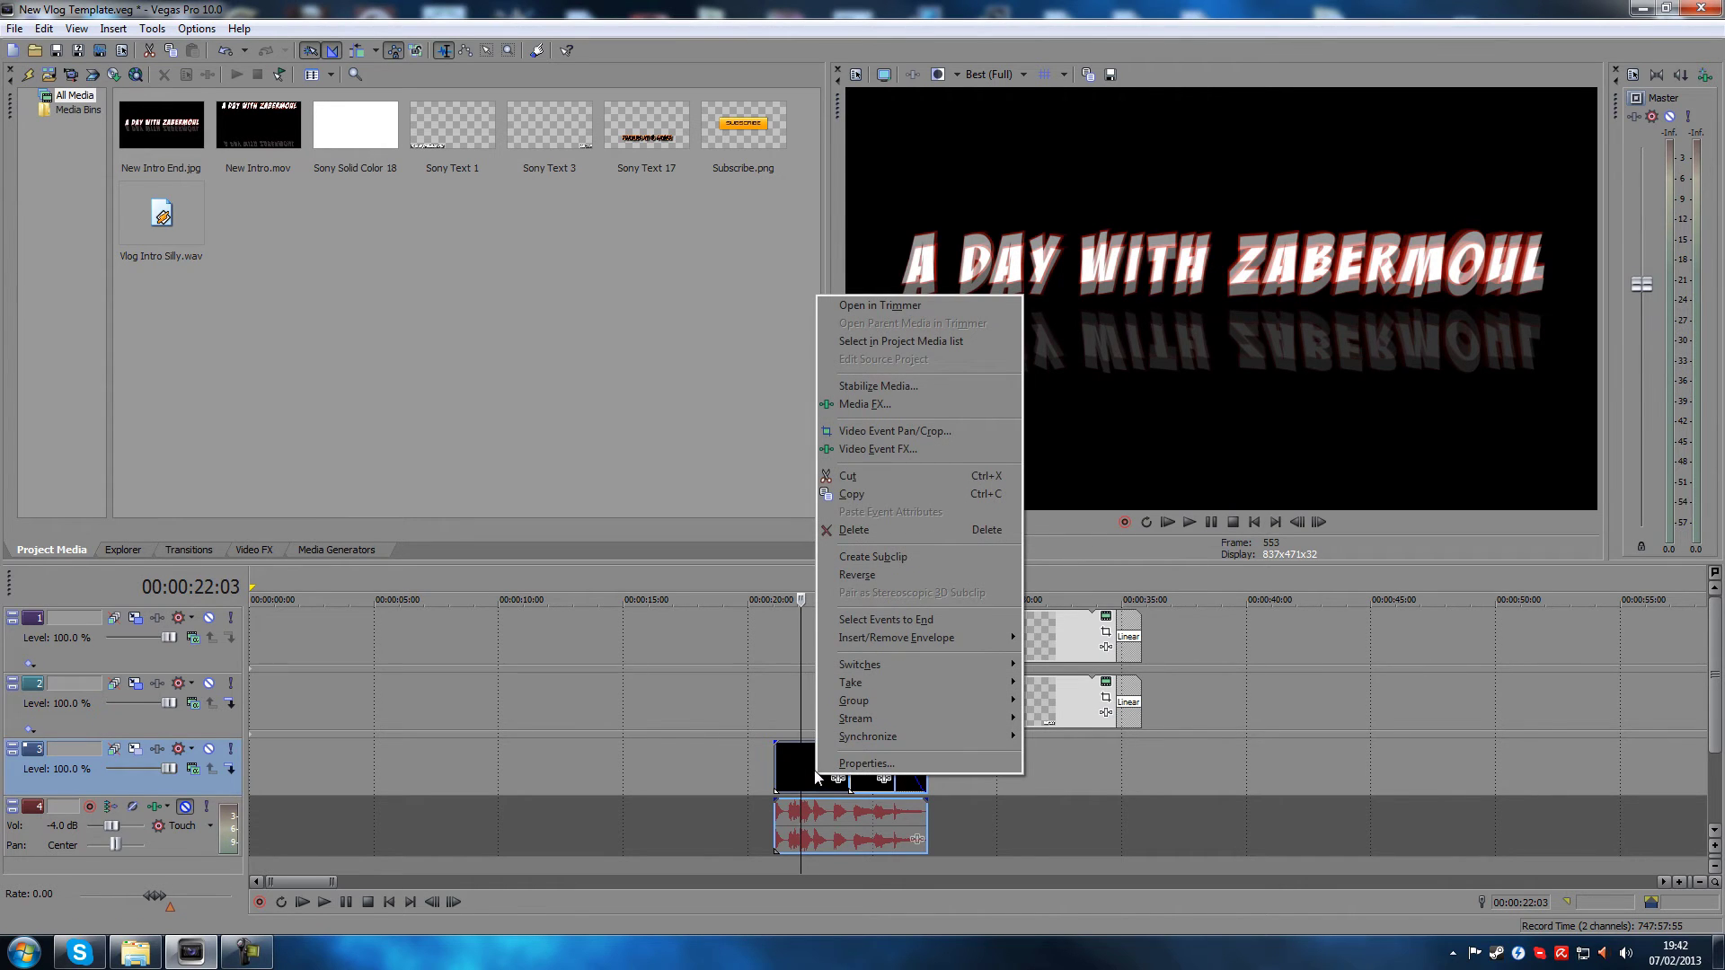
{"action": "left_click", "coordinate": [815, 773]}
{"action": "right_click", "coordinate": [814, 771]}
{"action": "mouse_move", "coordinate": [882, 660]}
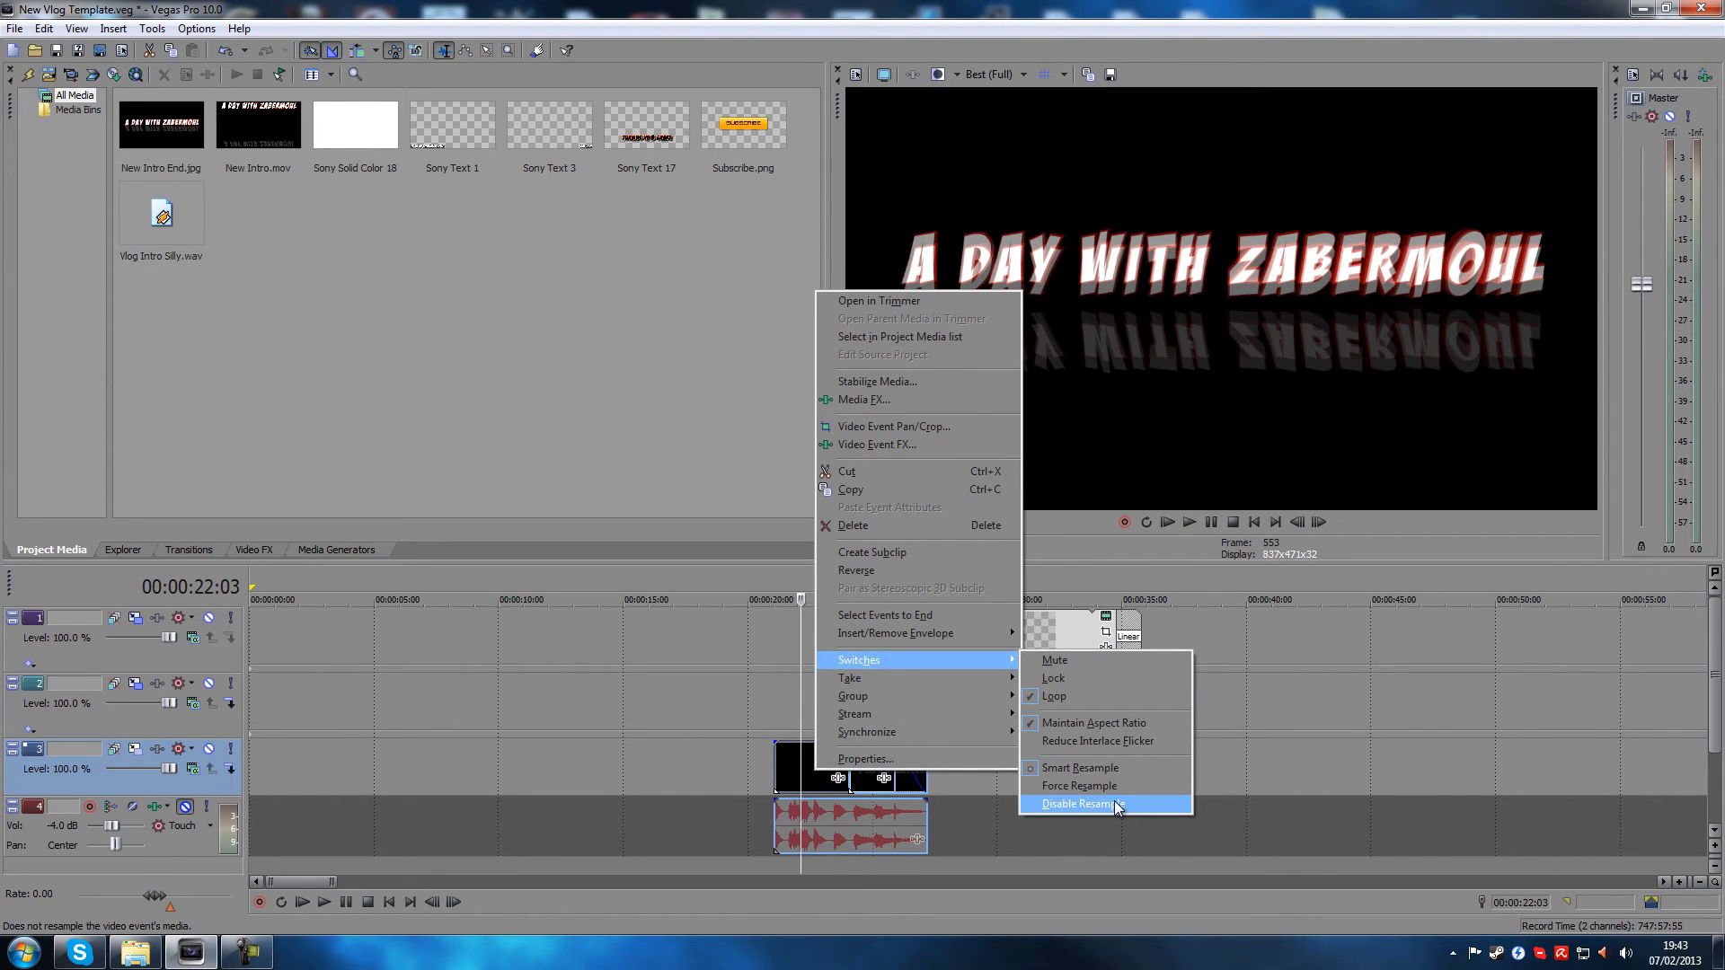
{"action": "left_click", "coordinate": [1117, 803]}
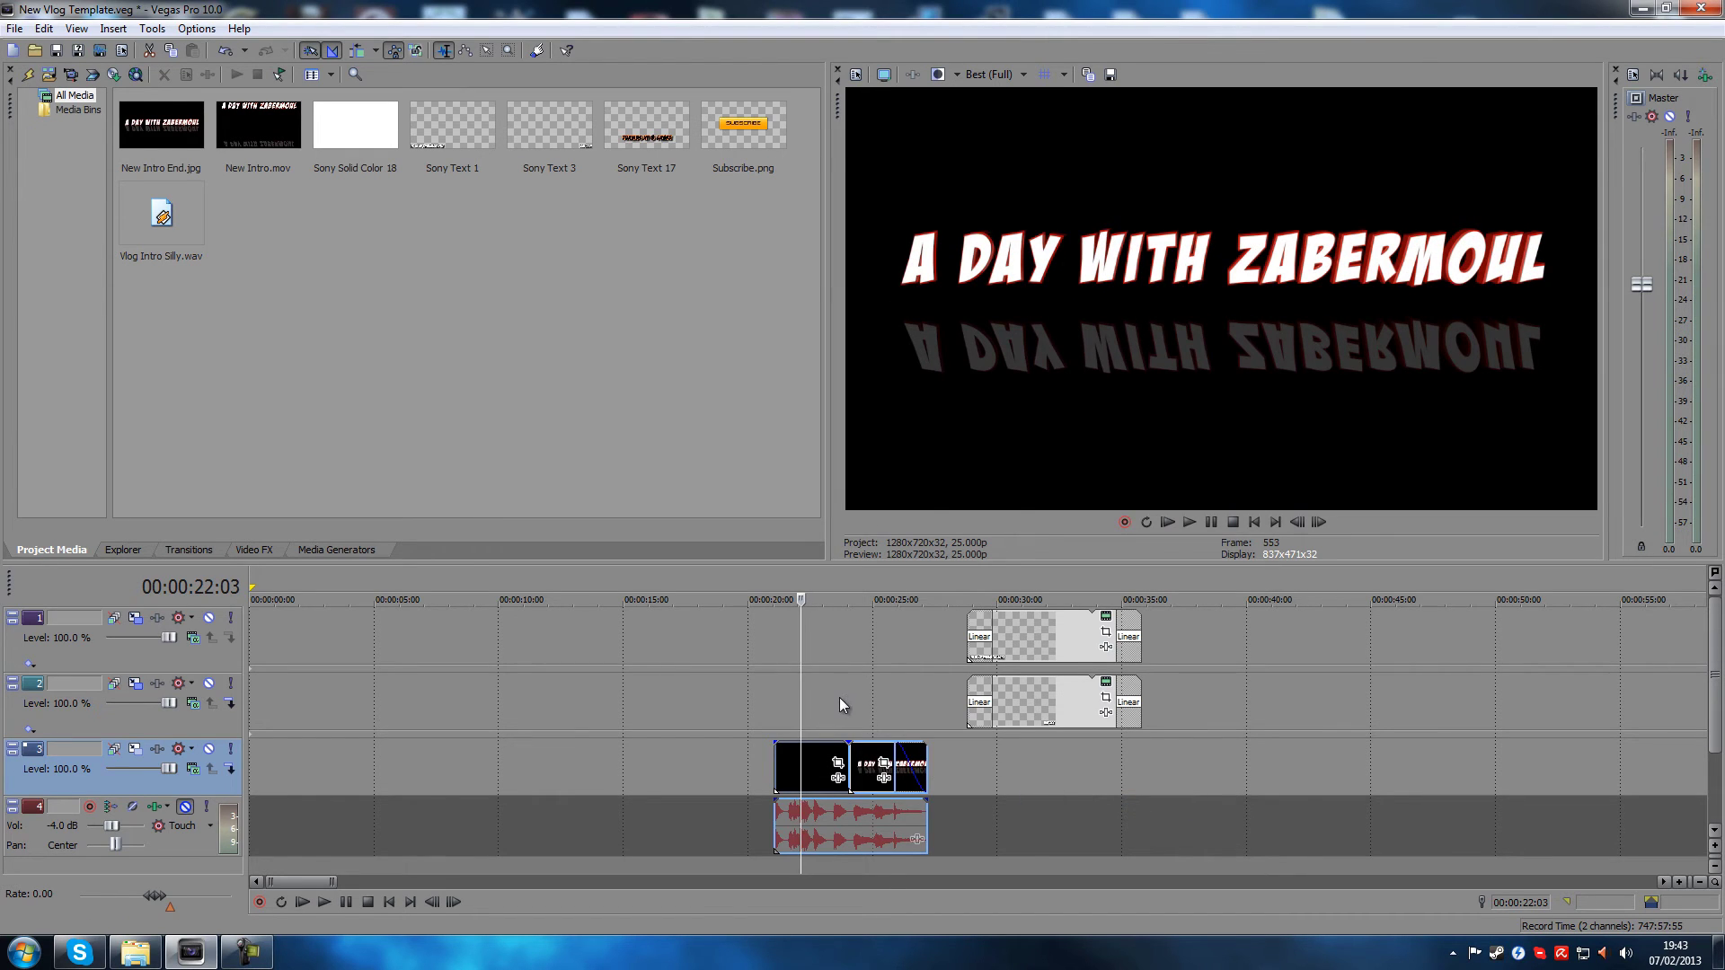
Step and play through the title frames, leaving the playhead at 00:00:22:01
{"action": "key", "text": "Right"}
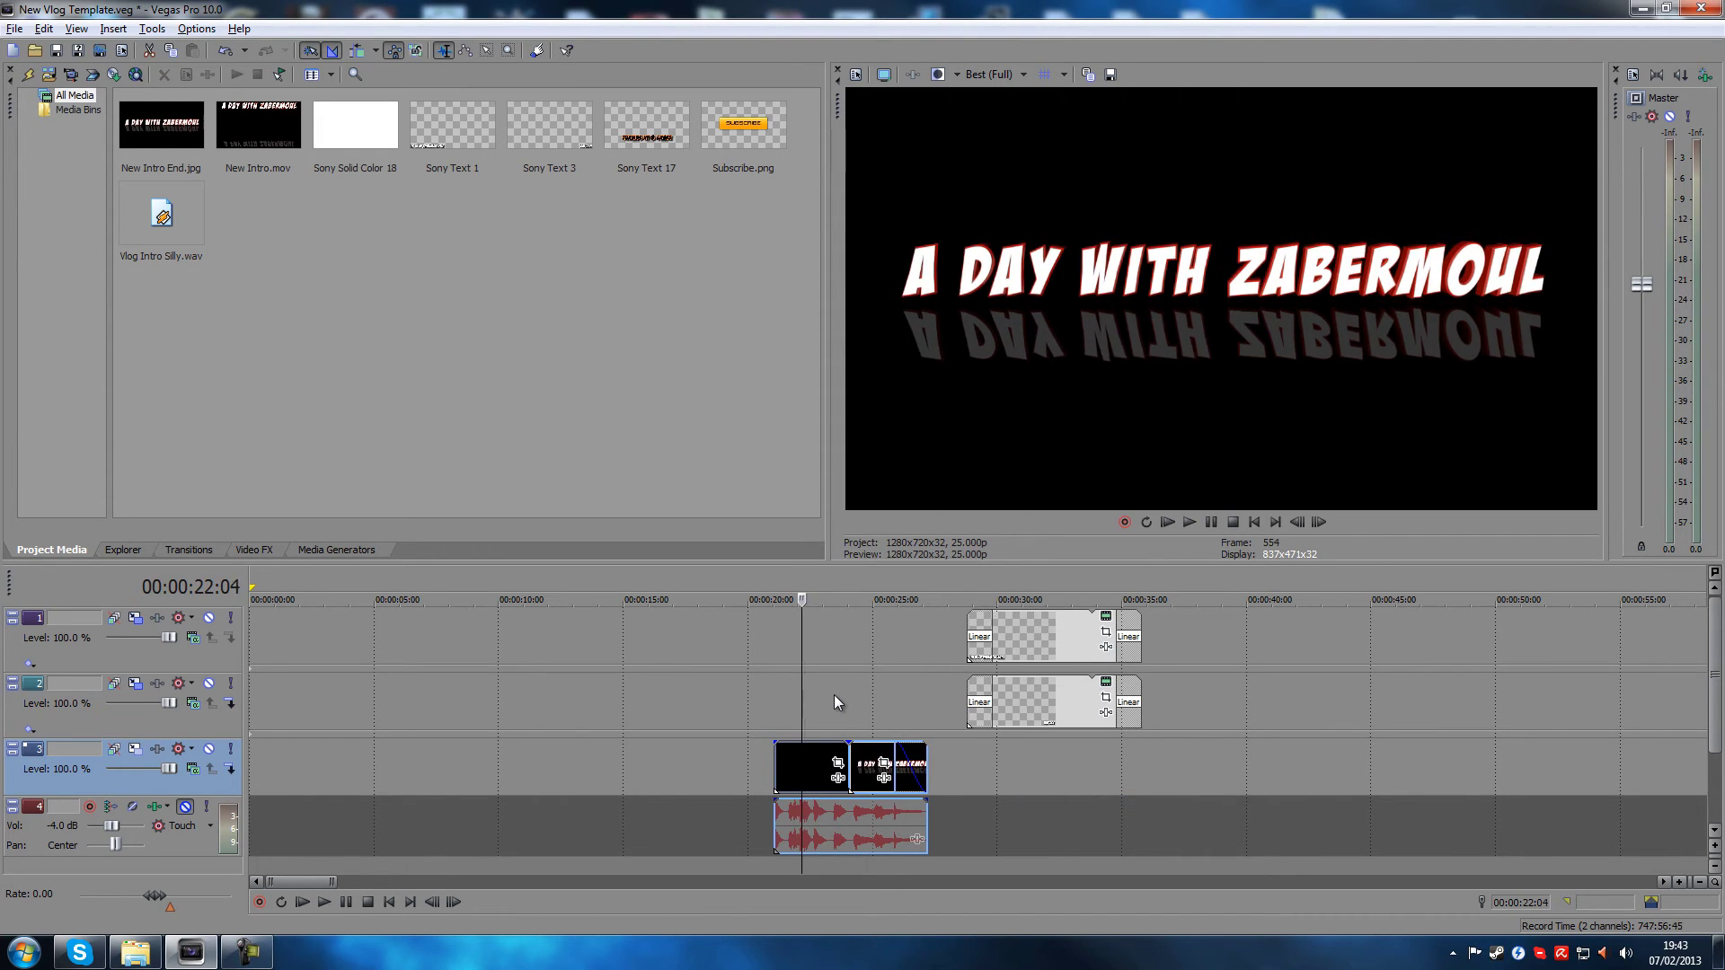
{"action": "key", "text": "Left"}
{"action": "key", "text": "Left"}
{"action": "key", "text": "Left"}
{"action": "key", "text": "Left"}
{"action": "key", "text": "Left"}
{"action": "key", "text": "Left"}
{"action": "key", "text": "Left"}
{"action": "key", "text": "Left"}
{"action": "key", "text": "Left"}
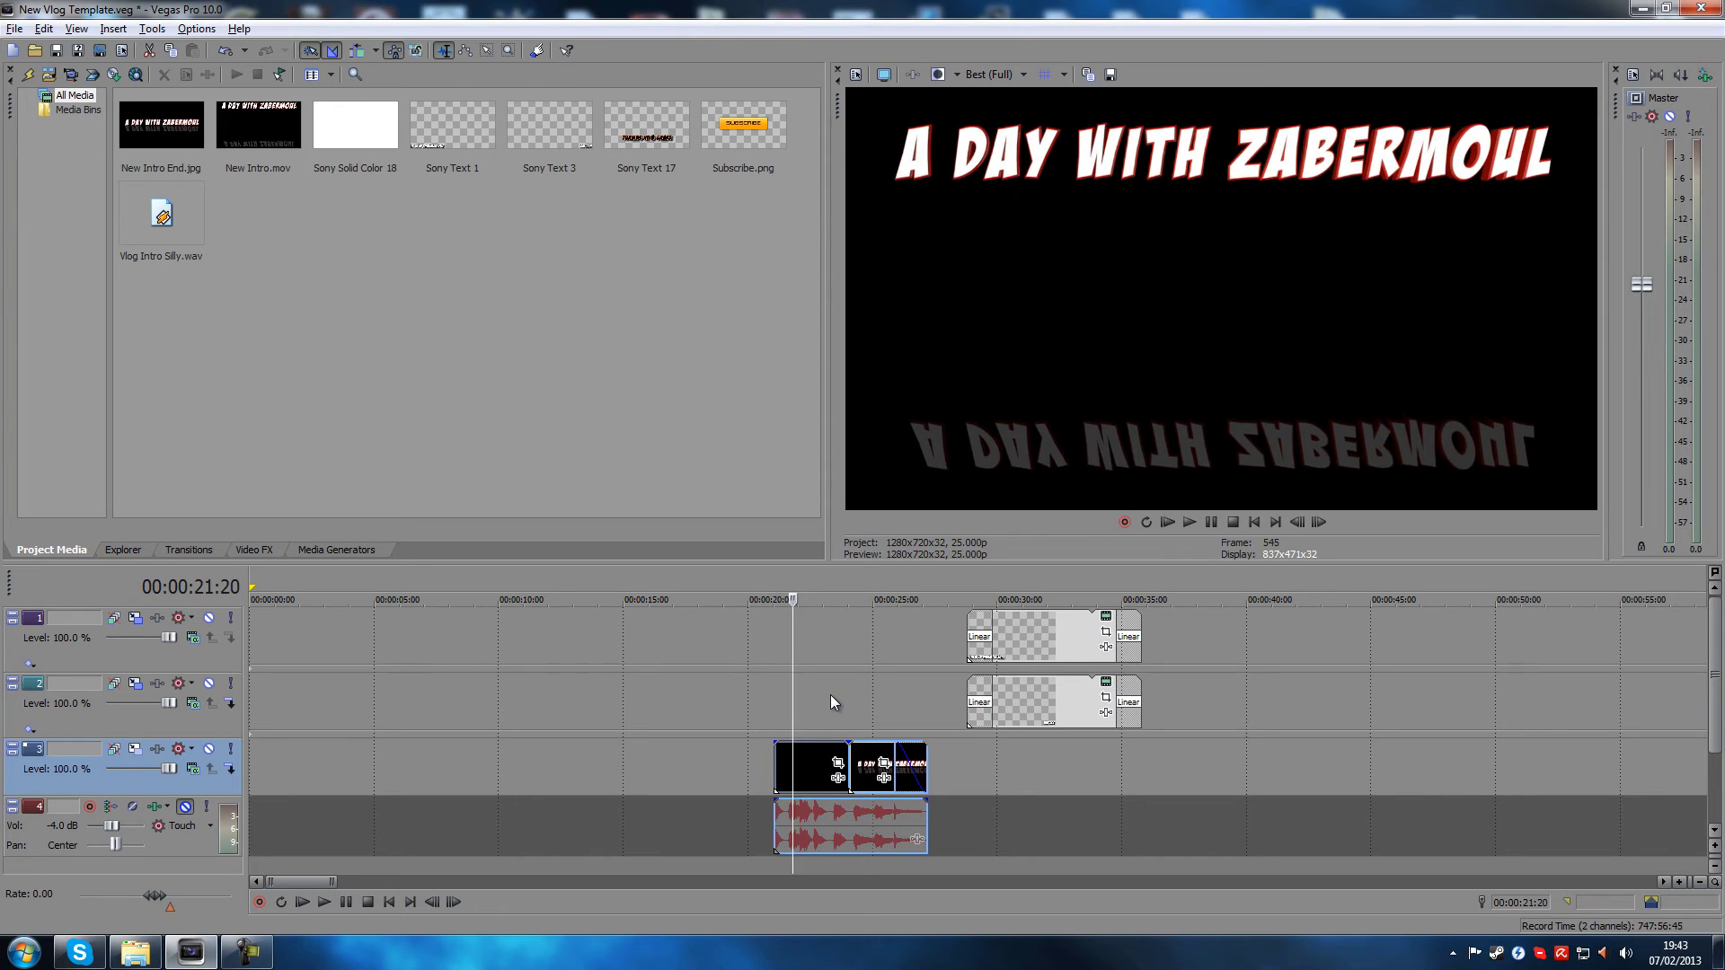
{"action": "key", "text": "Left"}
{"action": "key", "text": "Left"}
{"action": "key", "text": "Left"}
{"action": "key", "text": "Left"}
{"action": "key", "text": "Left"}
{"action": "key", "text": "Left"}
{"action": "key", "text": "Left"}
{"action": "key", "text": "Left"}
{"action": "key", "text": "Left"}
{"action": "key", "text": "Left"}
{"action": "key", "text": "Left"}
{"action": "key", "text": "Left"}
{"action": "key", "text": "Left"}
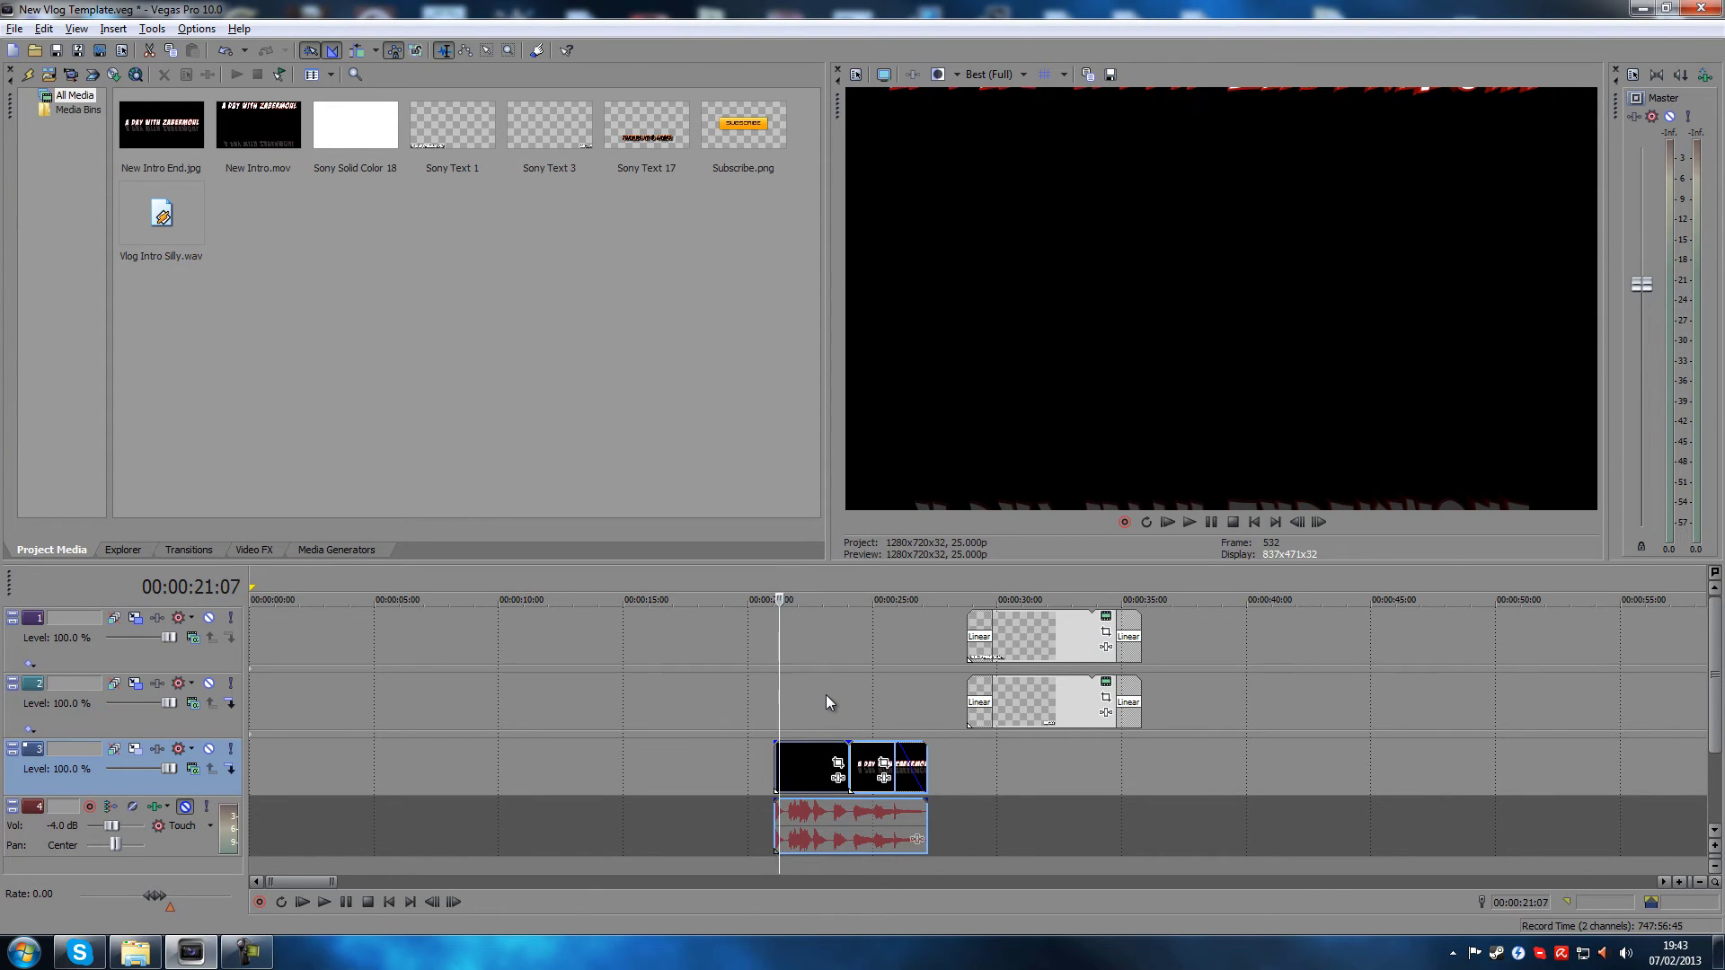
{"action": "key", "text": "space"}
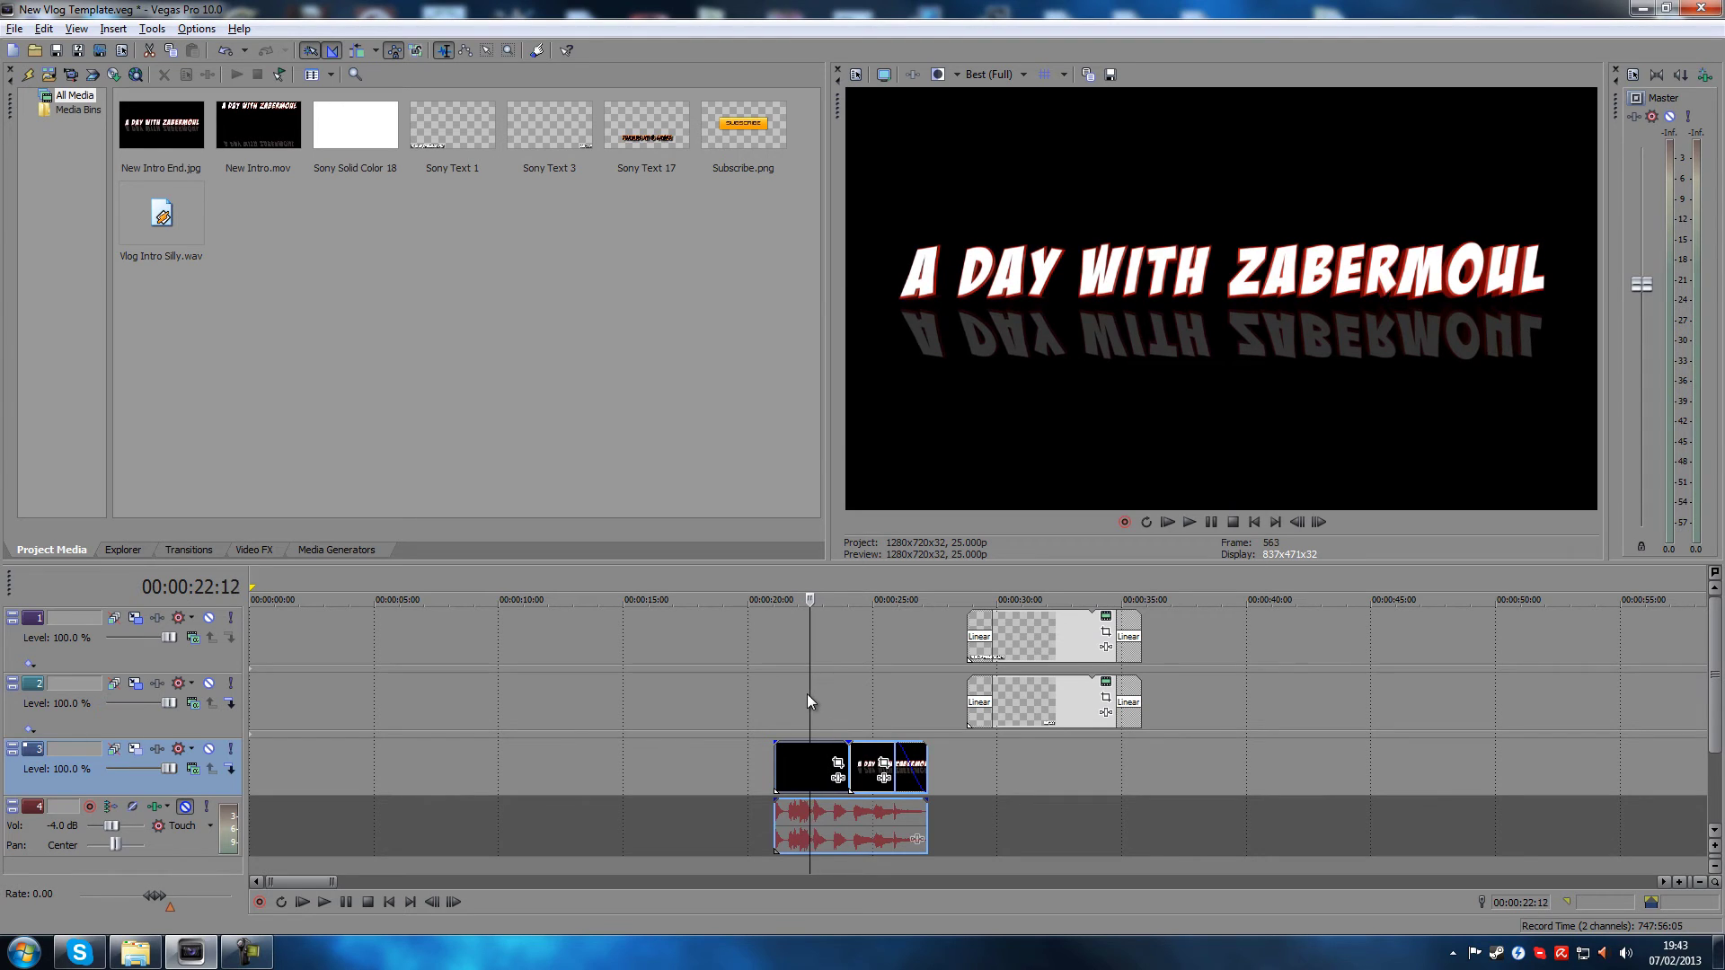
{"action": "left_click", "coordinate": [797, 692]}
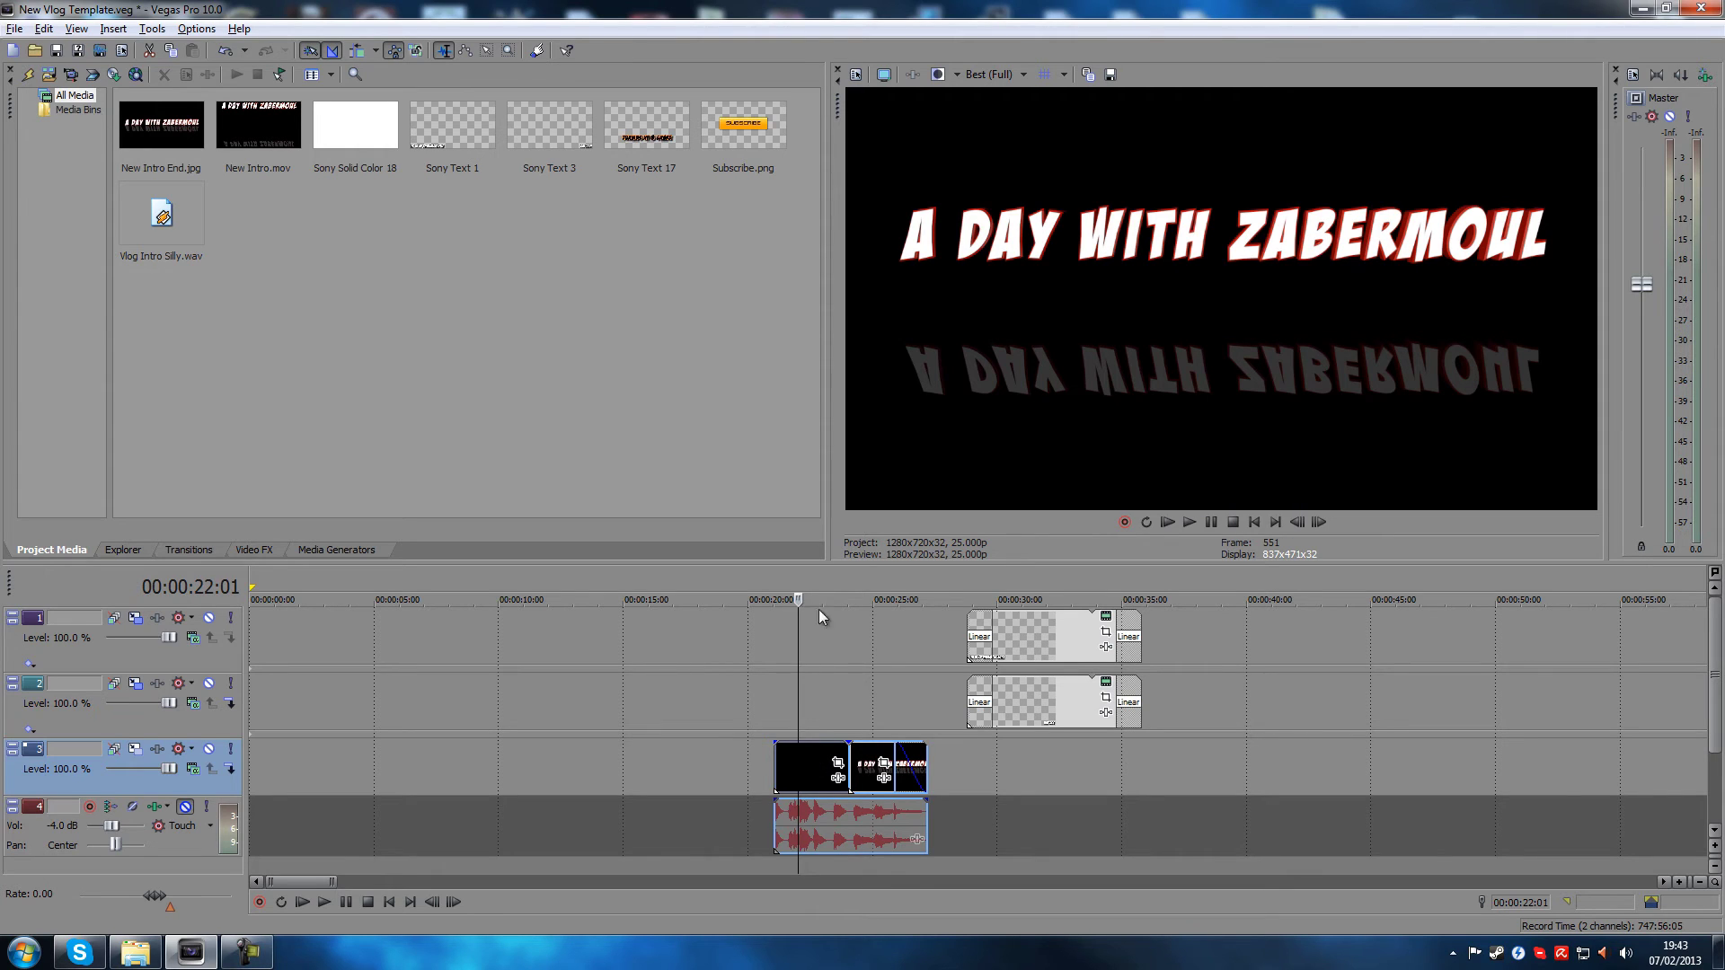
Open the project video properties and cancel without changes
{"action": "left_click", "coordinate": [856, 75]}
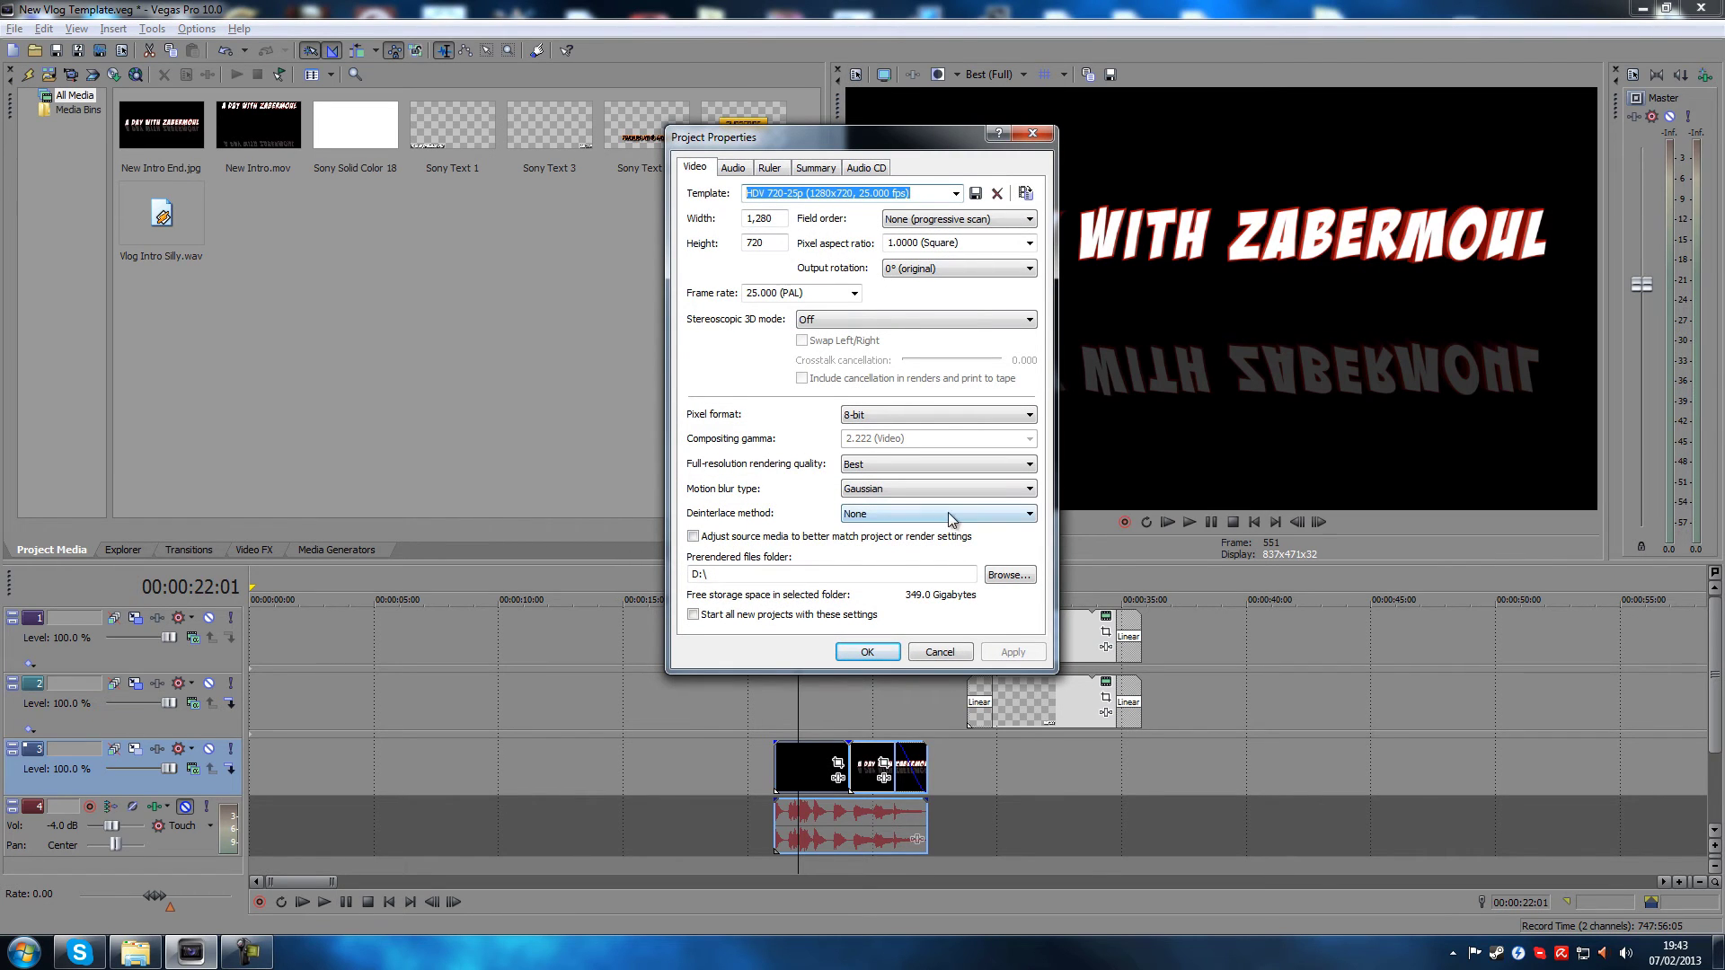
{"action": "left_click", "coordinate": [941, 652]}
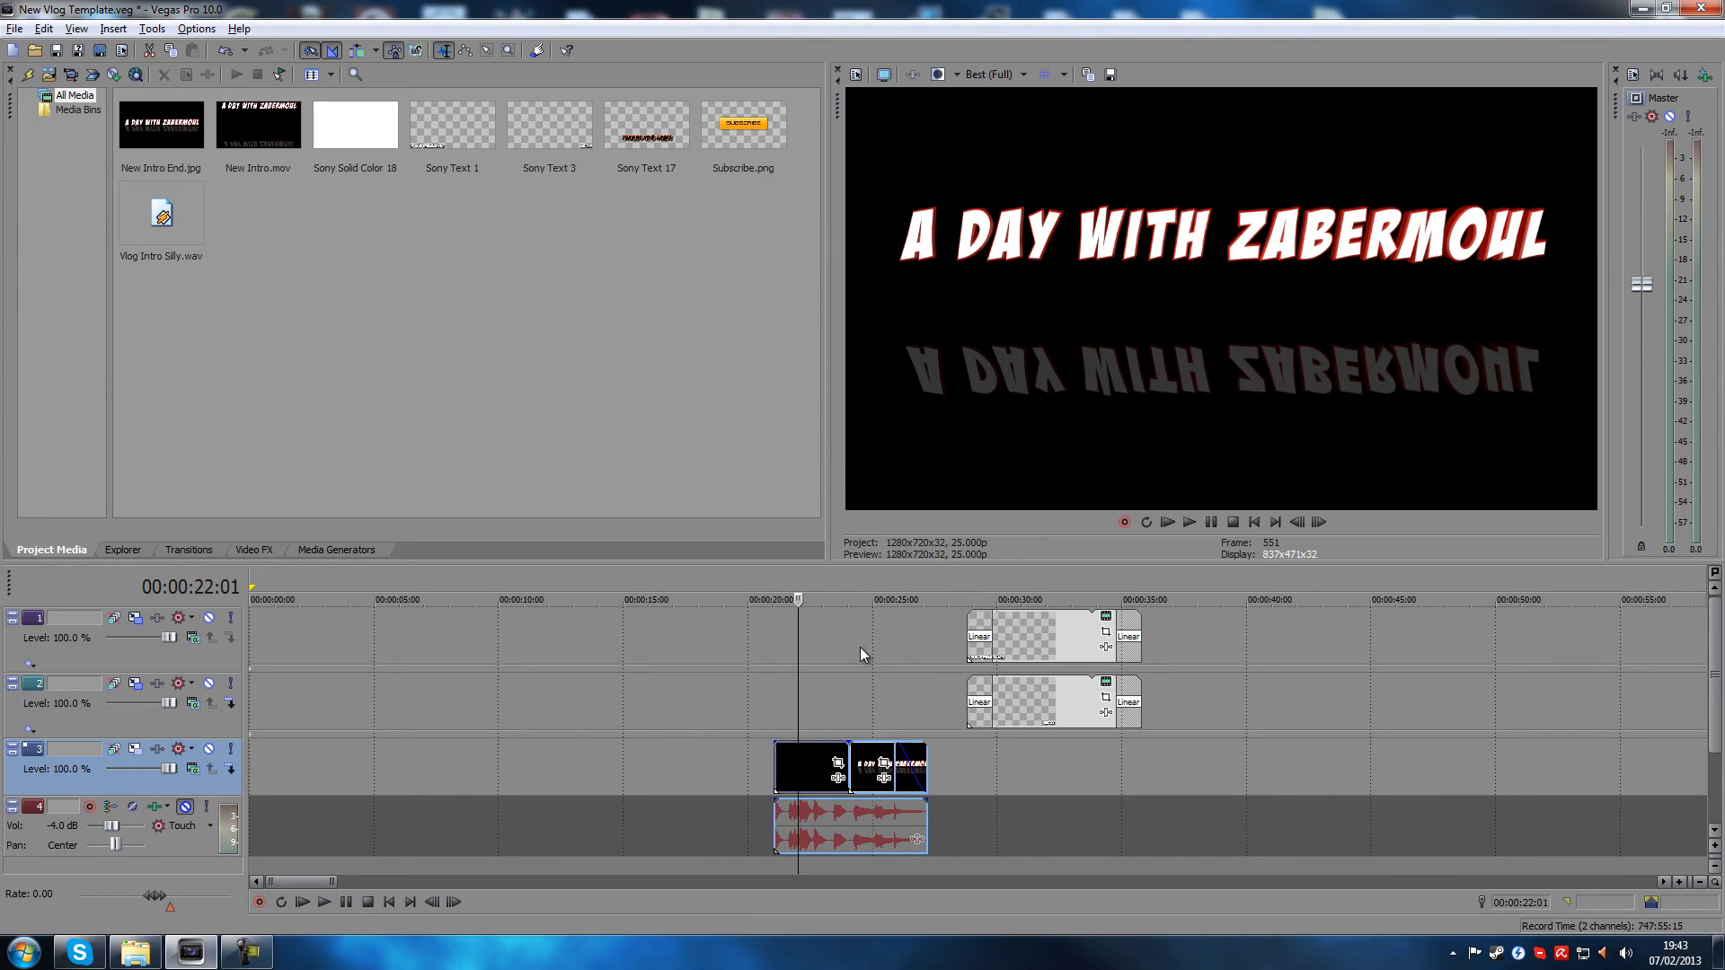
Check the title event's Switches menu twice for Disable Resample, ending at 00:00:22:03
{"action": "right_click", "coordinate": [806, 757]}
{"action": "mouse_move", "coordinate": [860, 645]}
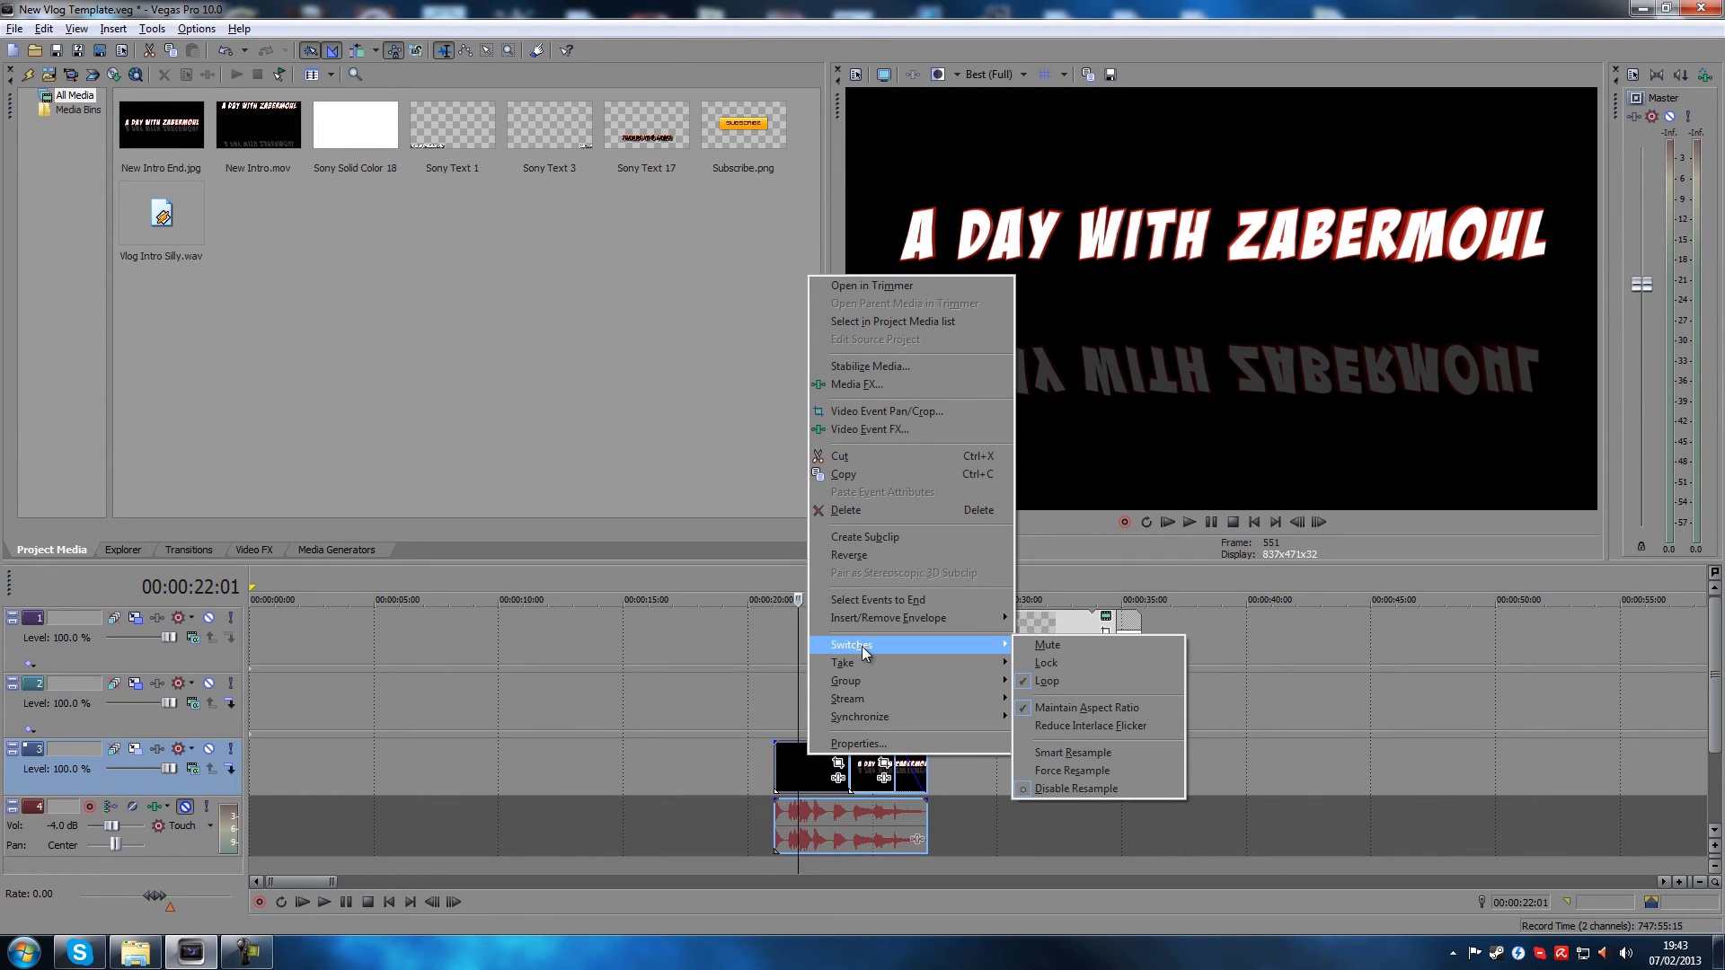
{"action": "left_click", "coordinate": [793, 765]}
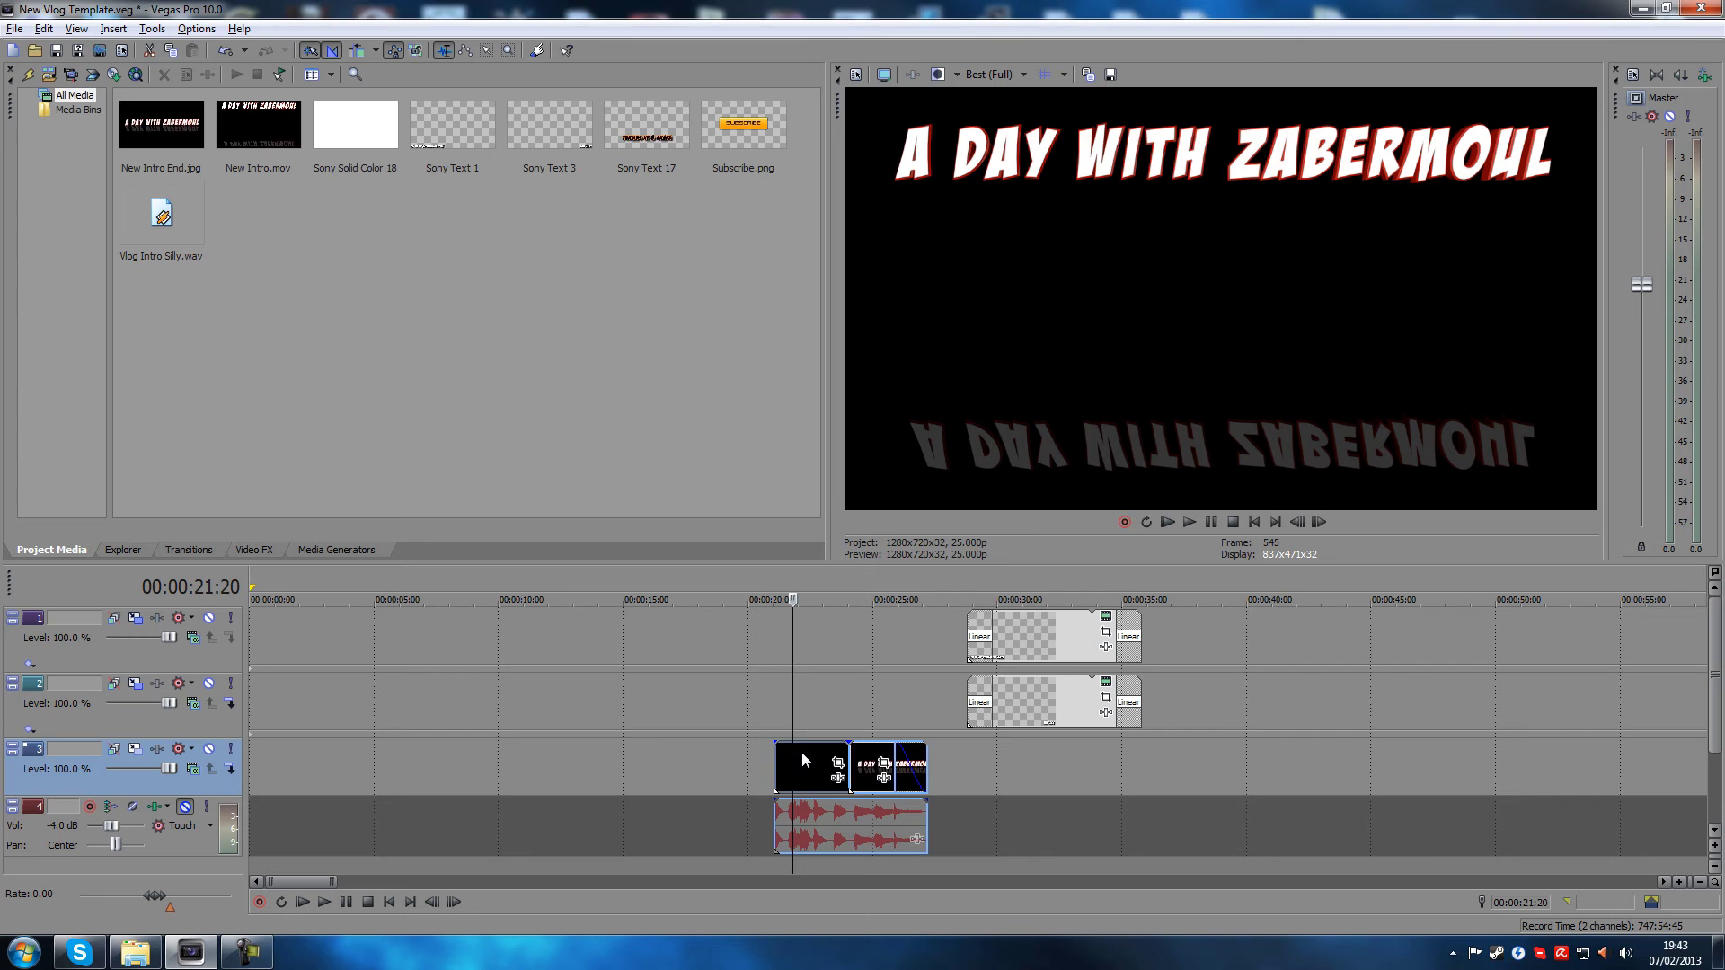
{"action": "right_click", "coordinate": [801, 752]}
{"action": "mouse_move", "coordinate": [854, 648]}
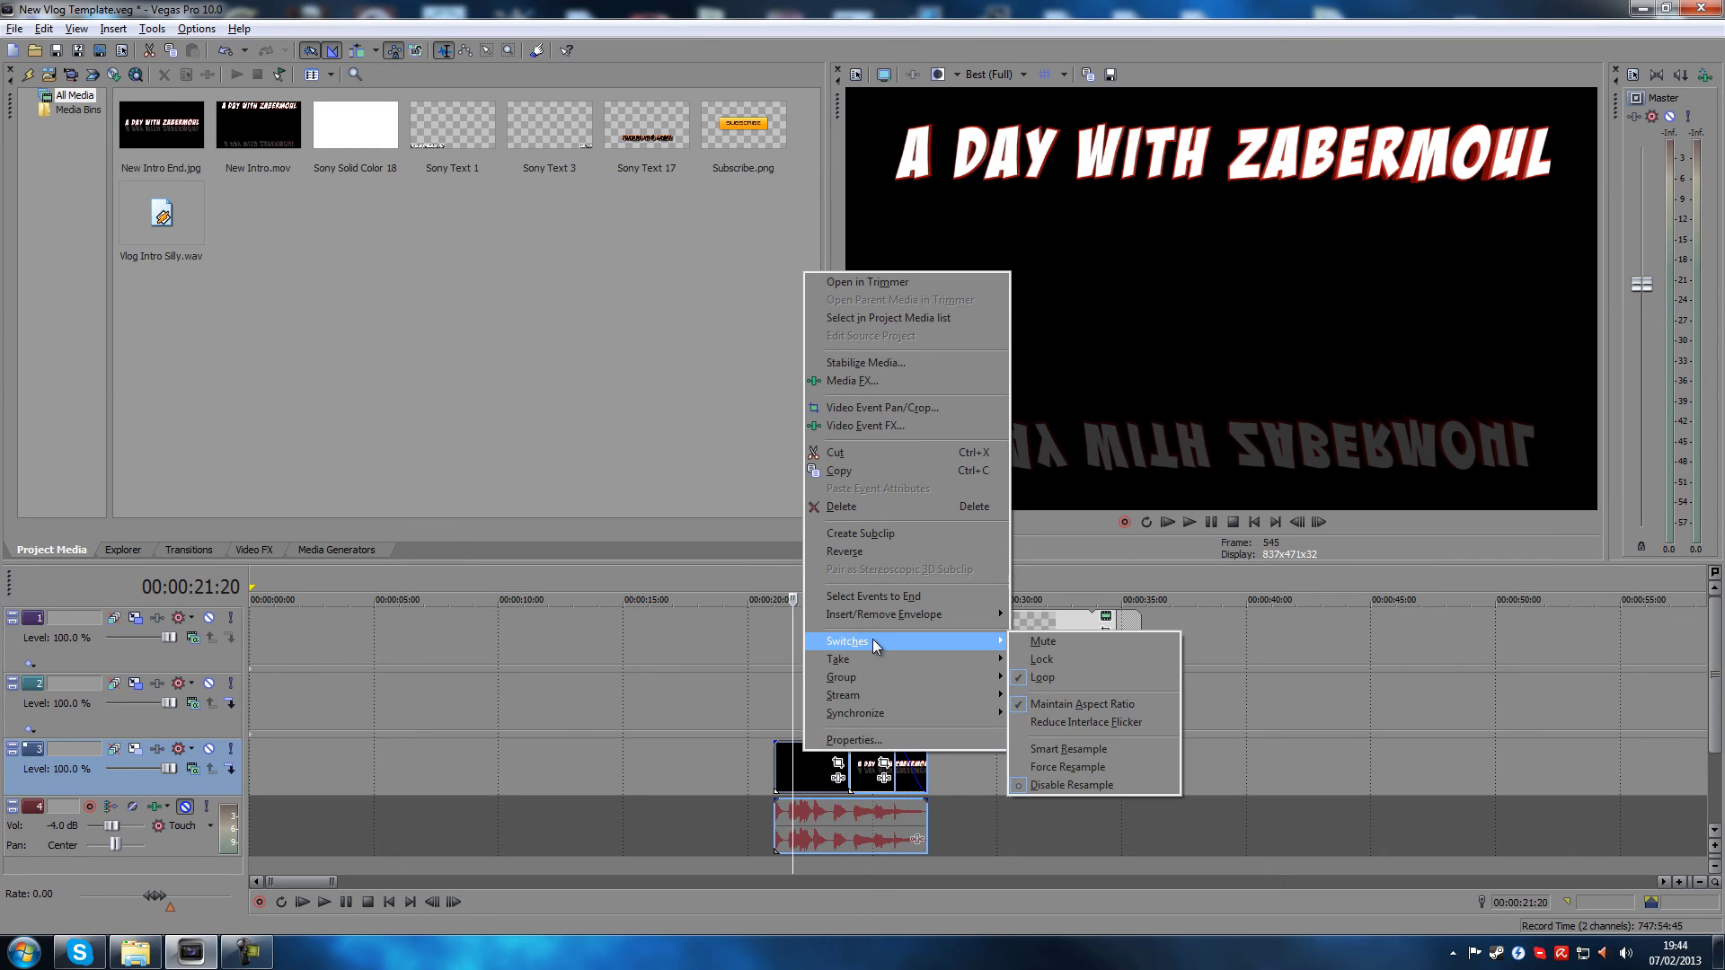
{"action": "left_click", "coordinate": [799, 760]}
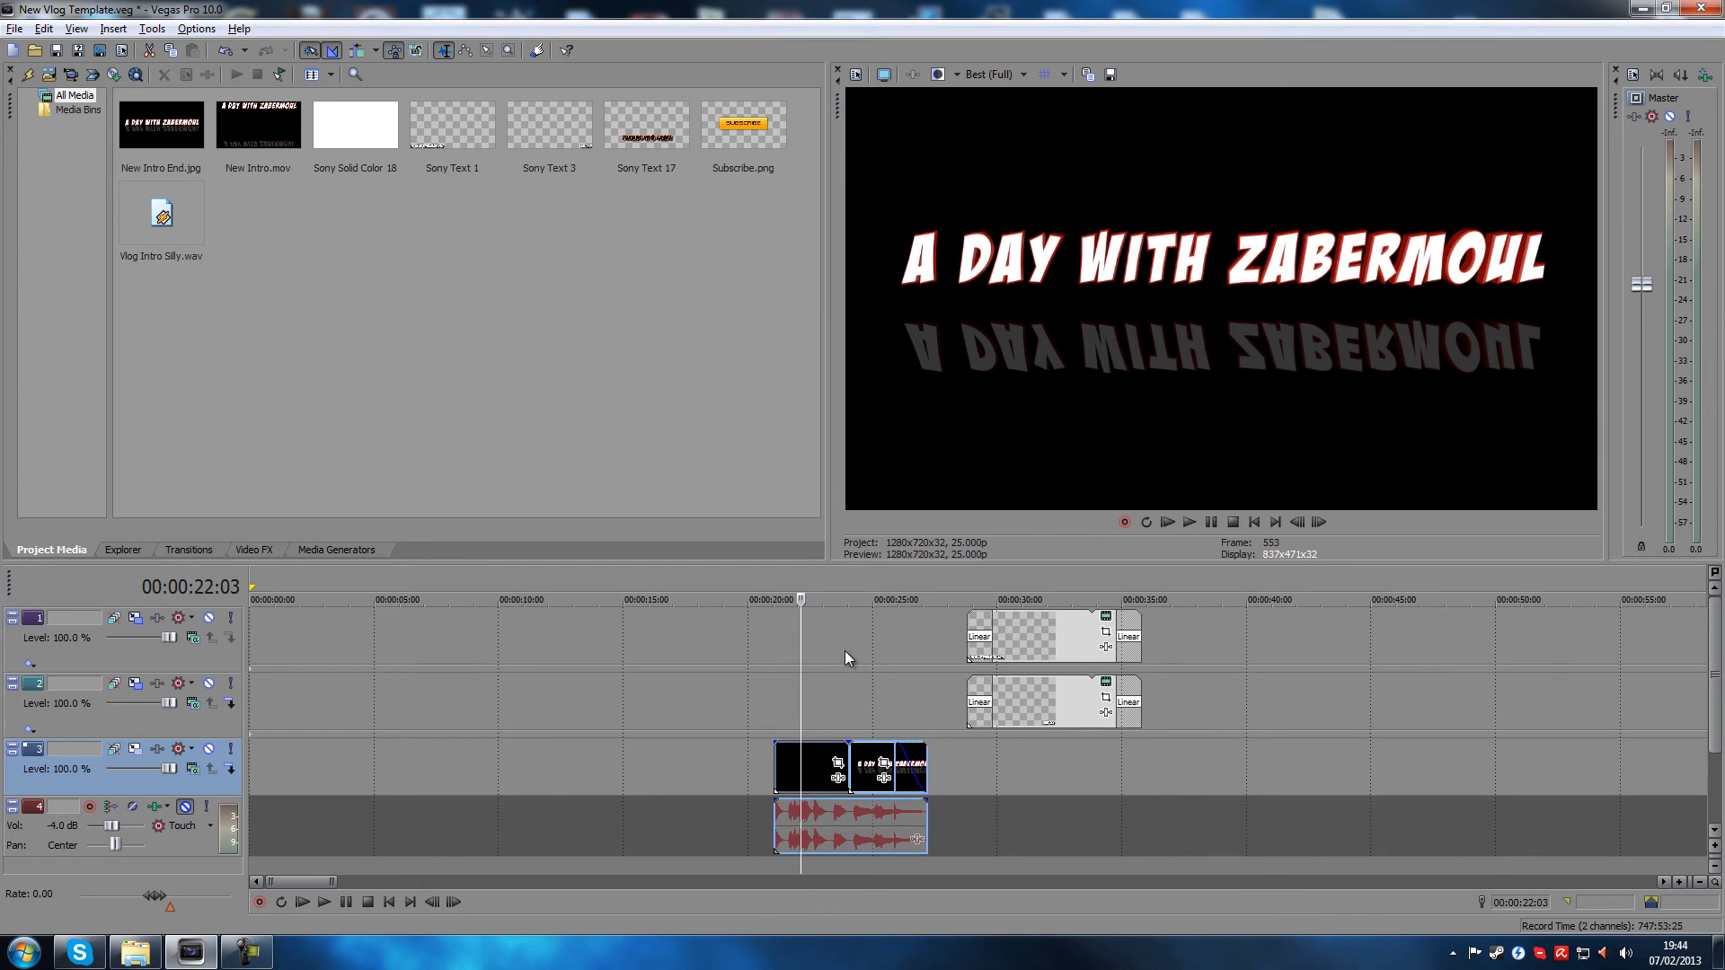
Match project video settings to a TWFC recording in E:\War For Cybertron, giving 1920x1080 at 30.000p
{"action": "left_click", "coordinate": [857, 75]}
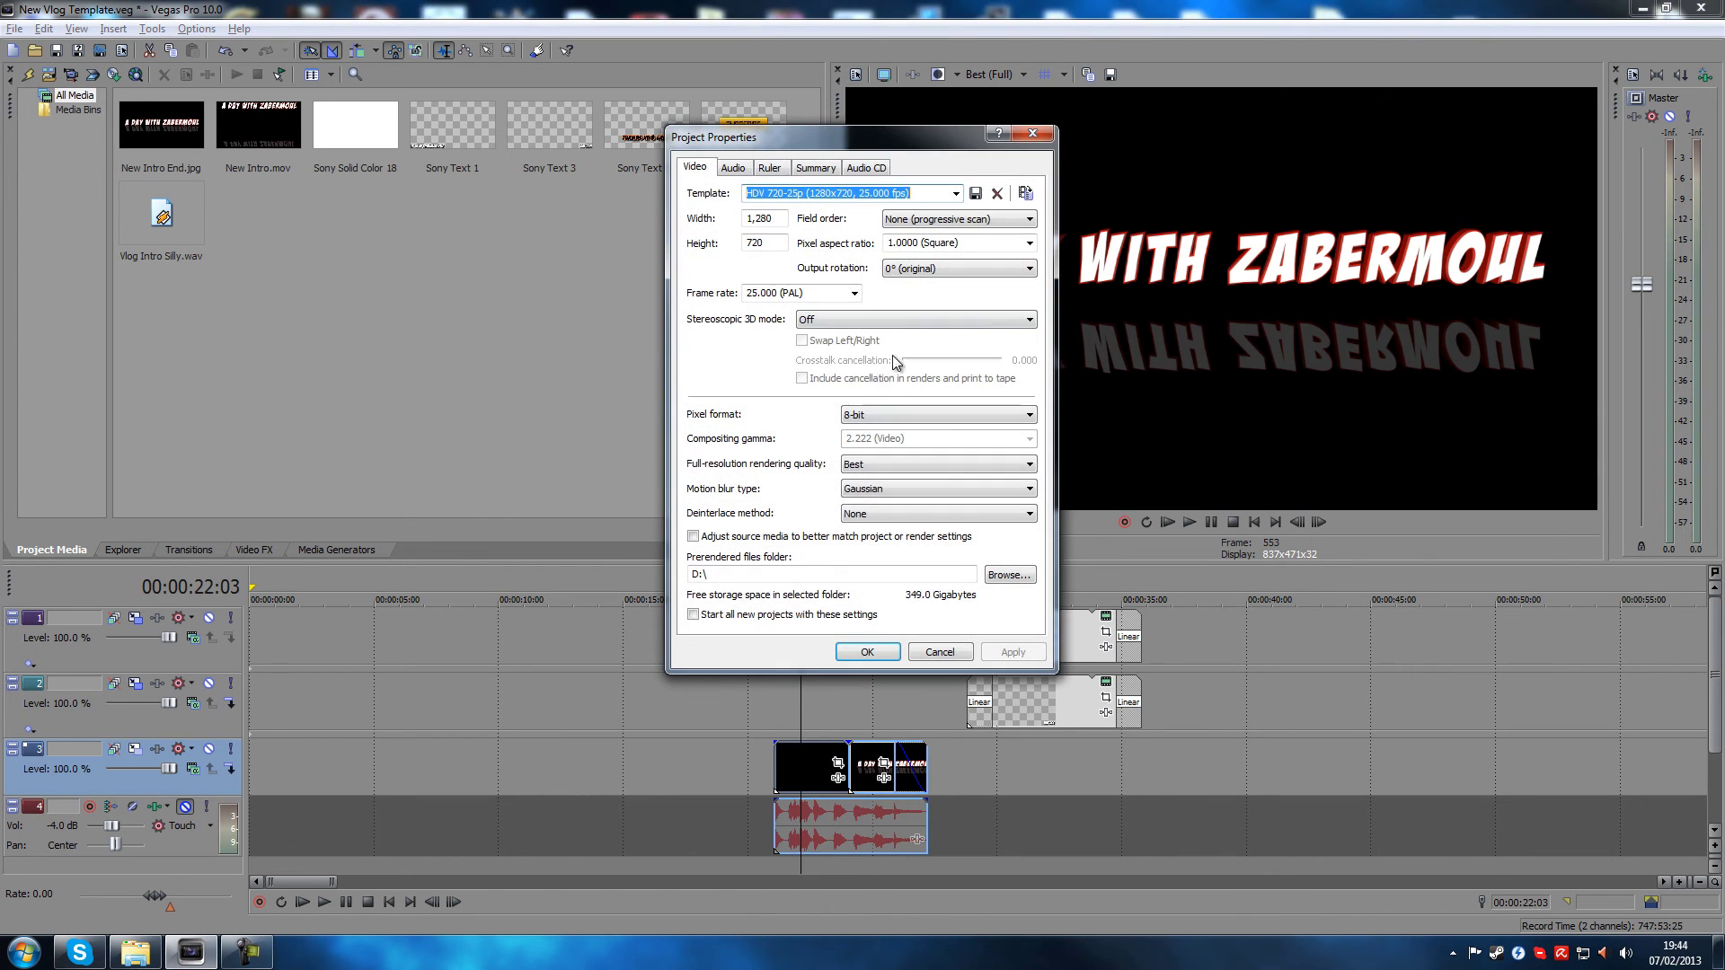
{"action": "left_click", "coordinate": [1026, 194]}
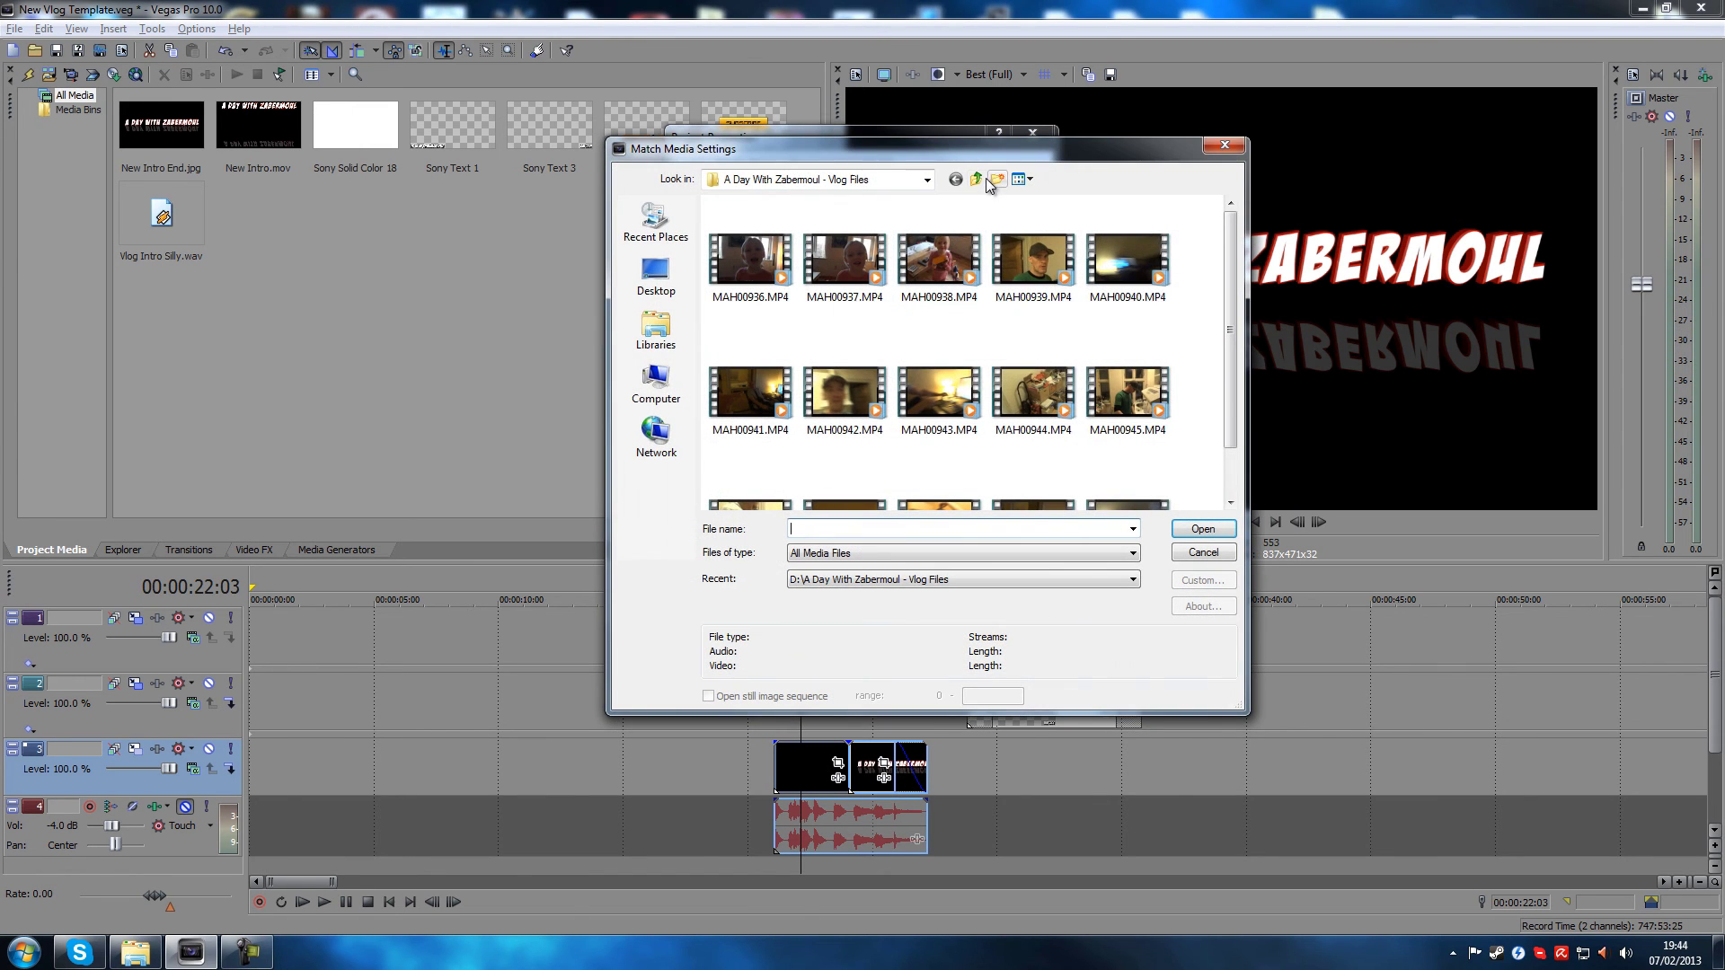
{"action": "left_click", "coordinate": [976, 180]}
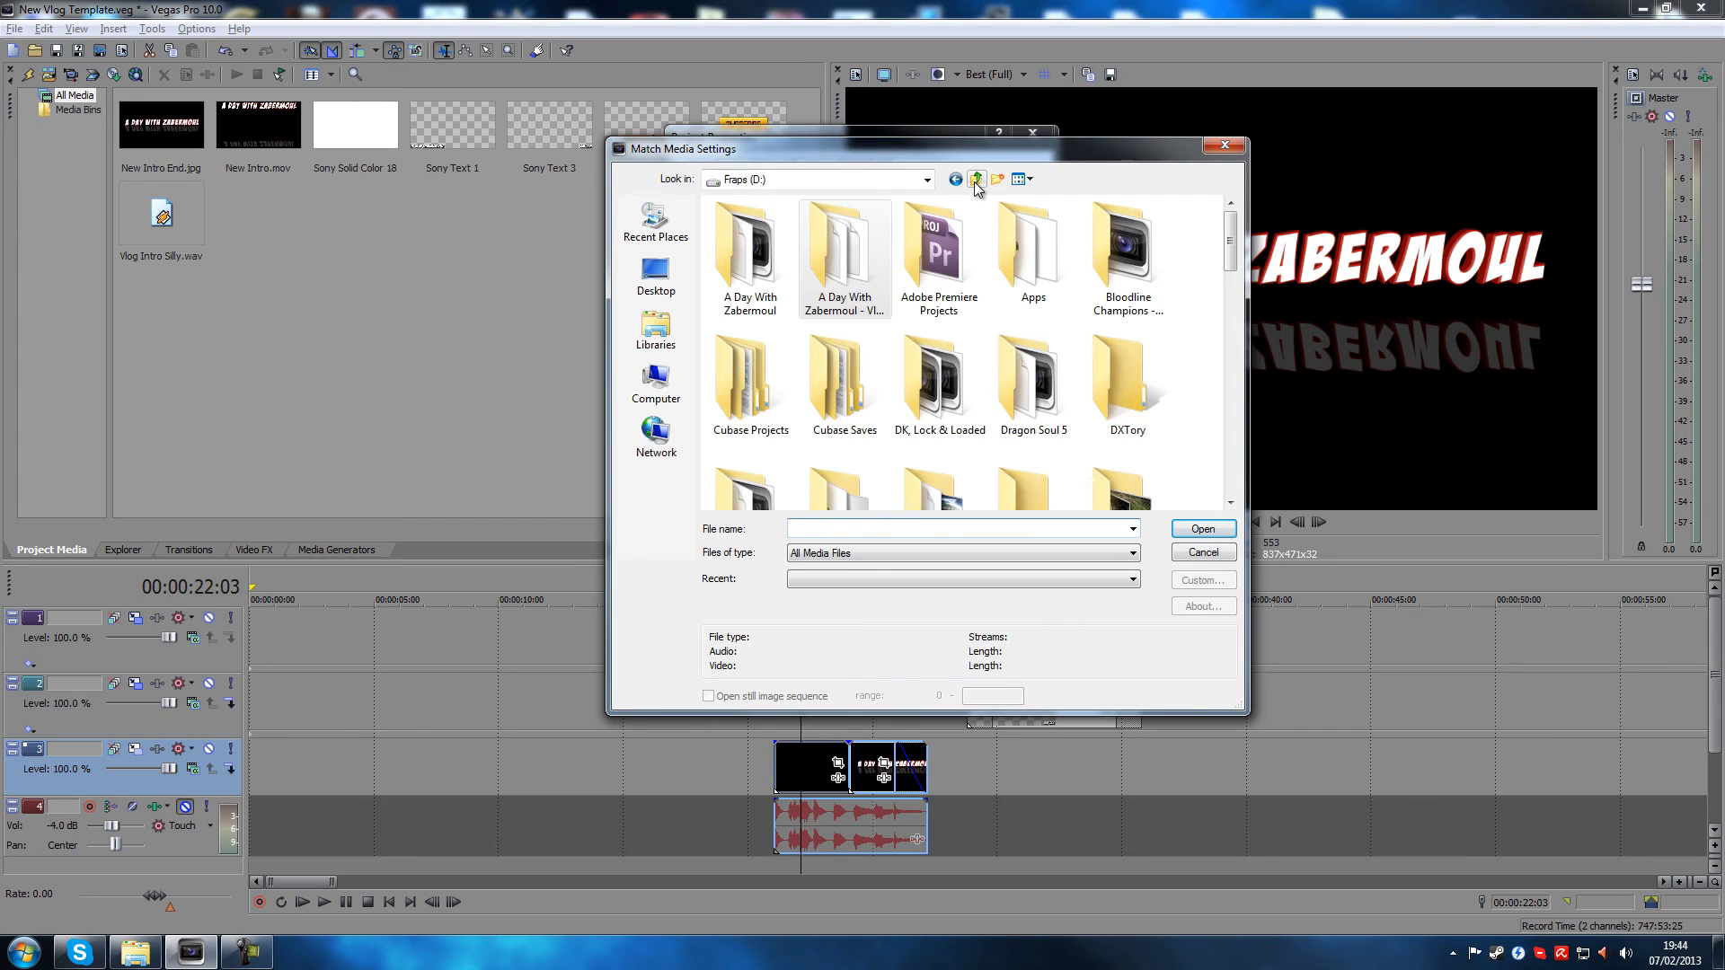
{"action": "left_click", "coordinate": [976, 180]}
{"action": "double_click", "coordinate": [911, 252]}
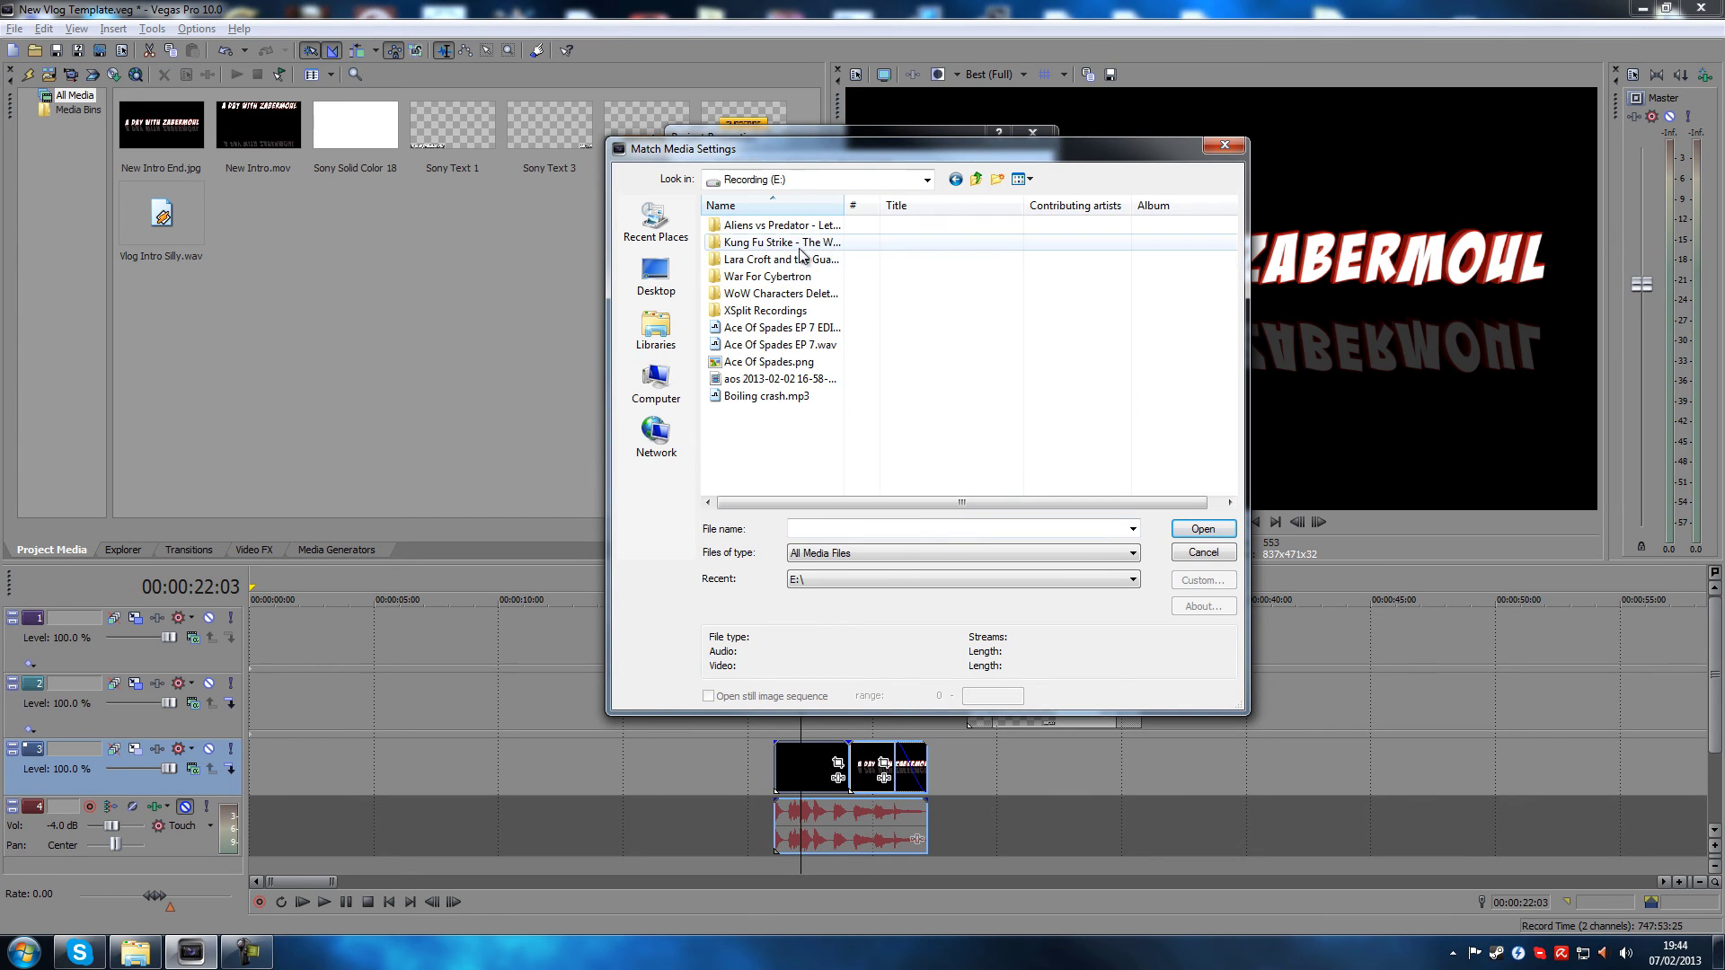
{"action": "double_click", "coordinate": [769, 276]}
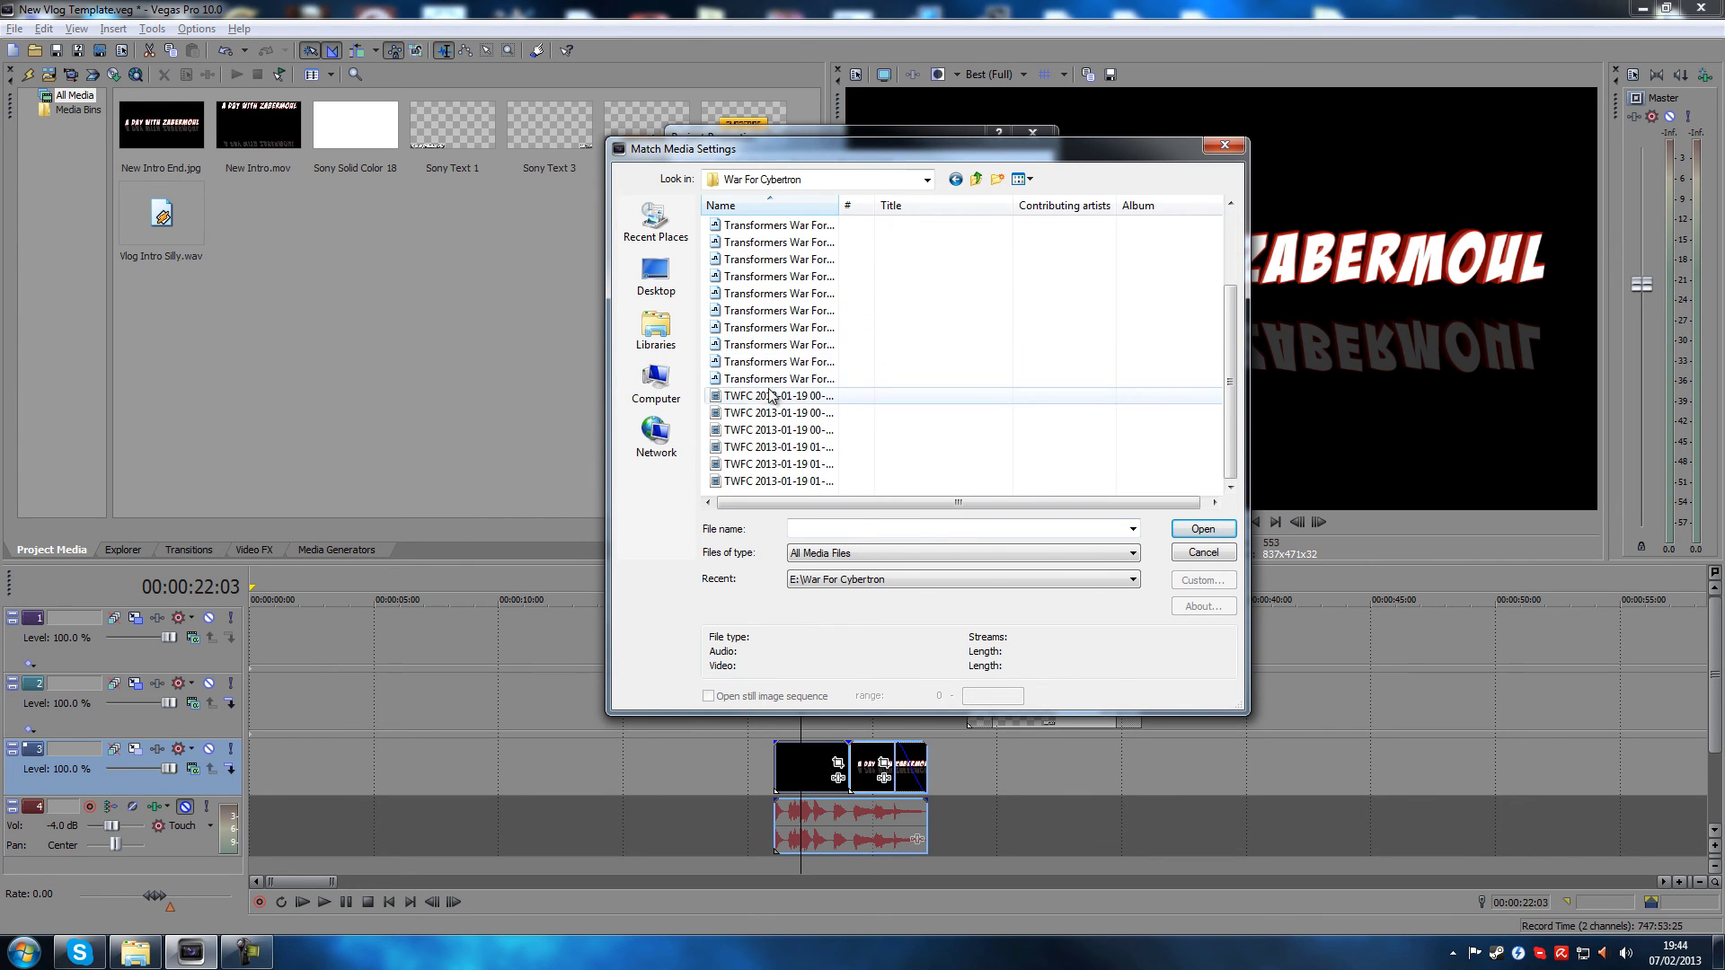
{"action": "double_click", "coordinate": [769, 400]}
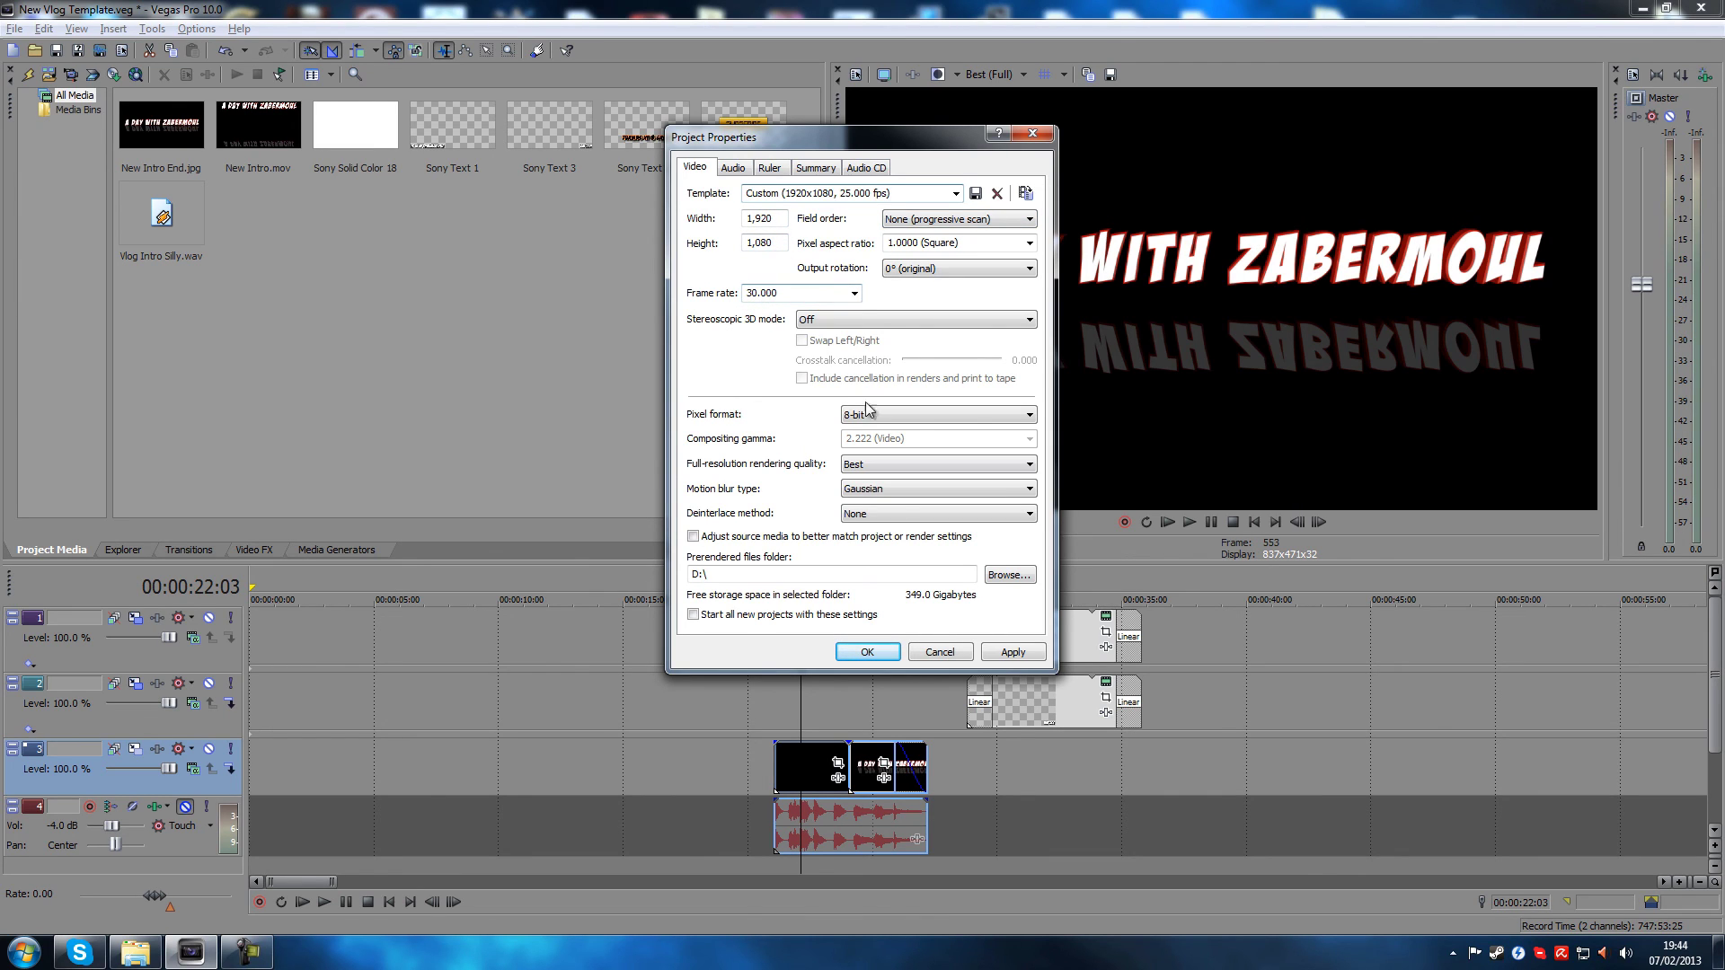
{"action": "left_click", "coordinate": [1012, 652]}
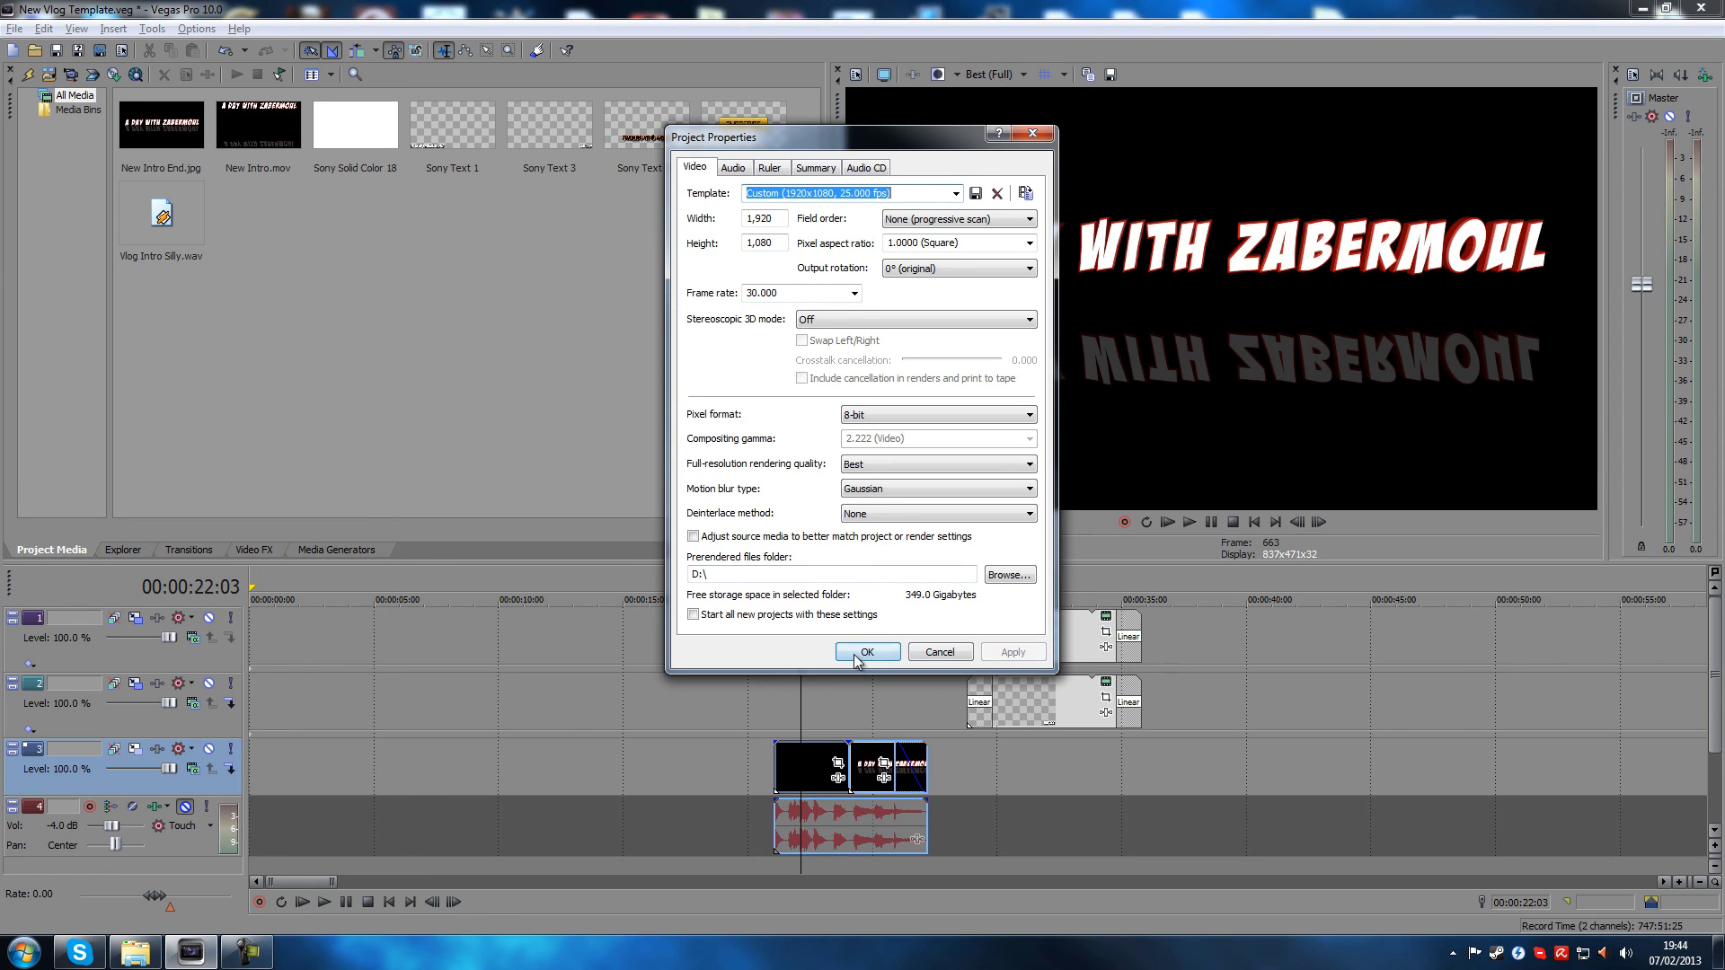
{"action": "left_click", "coordinate": [867, 653]}
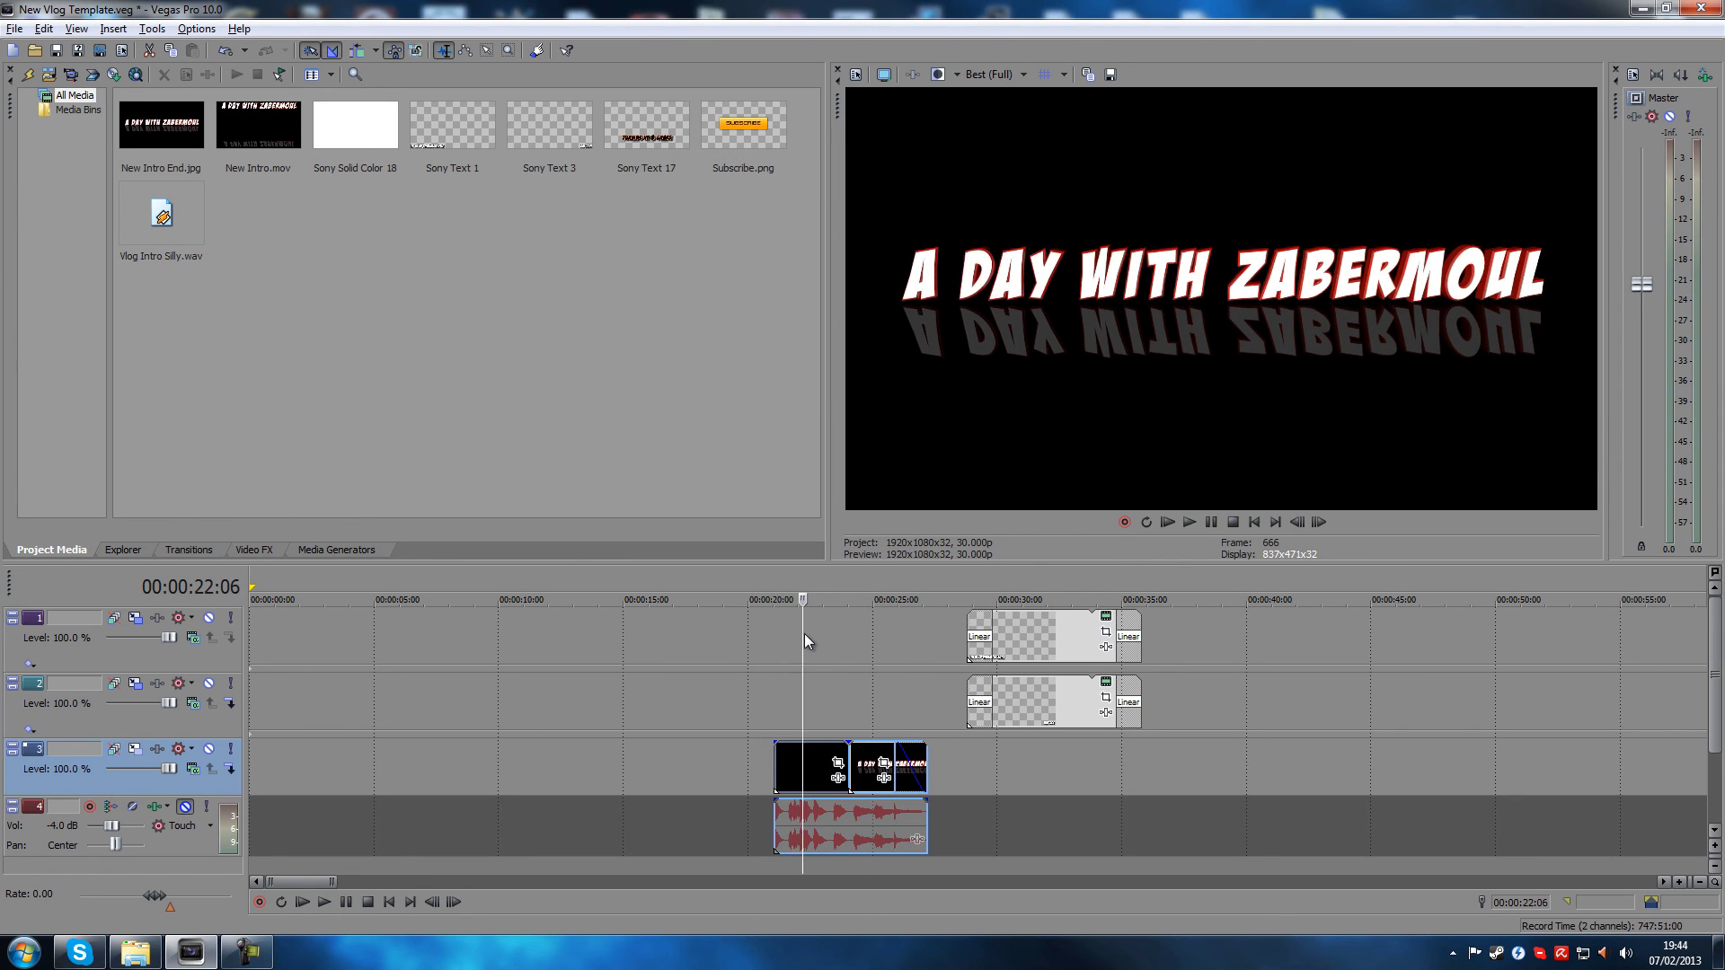
{"action": "left_click", "coordinate": [801, 633]}
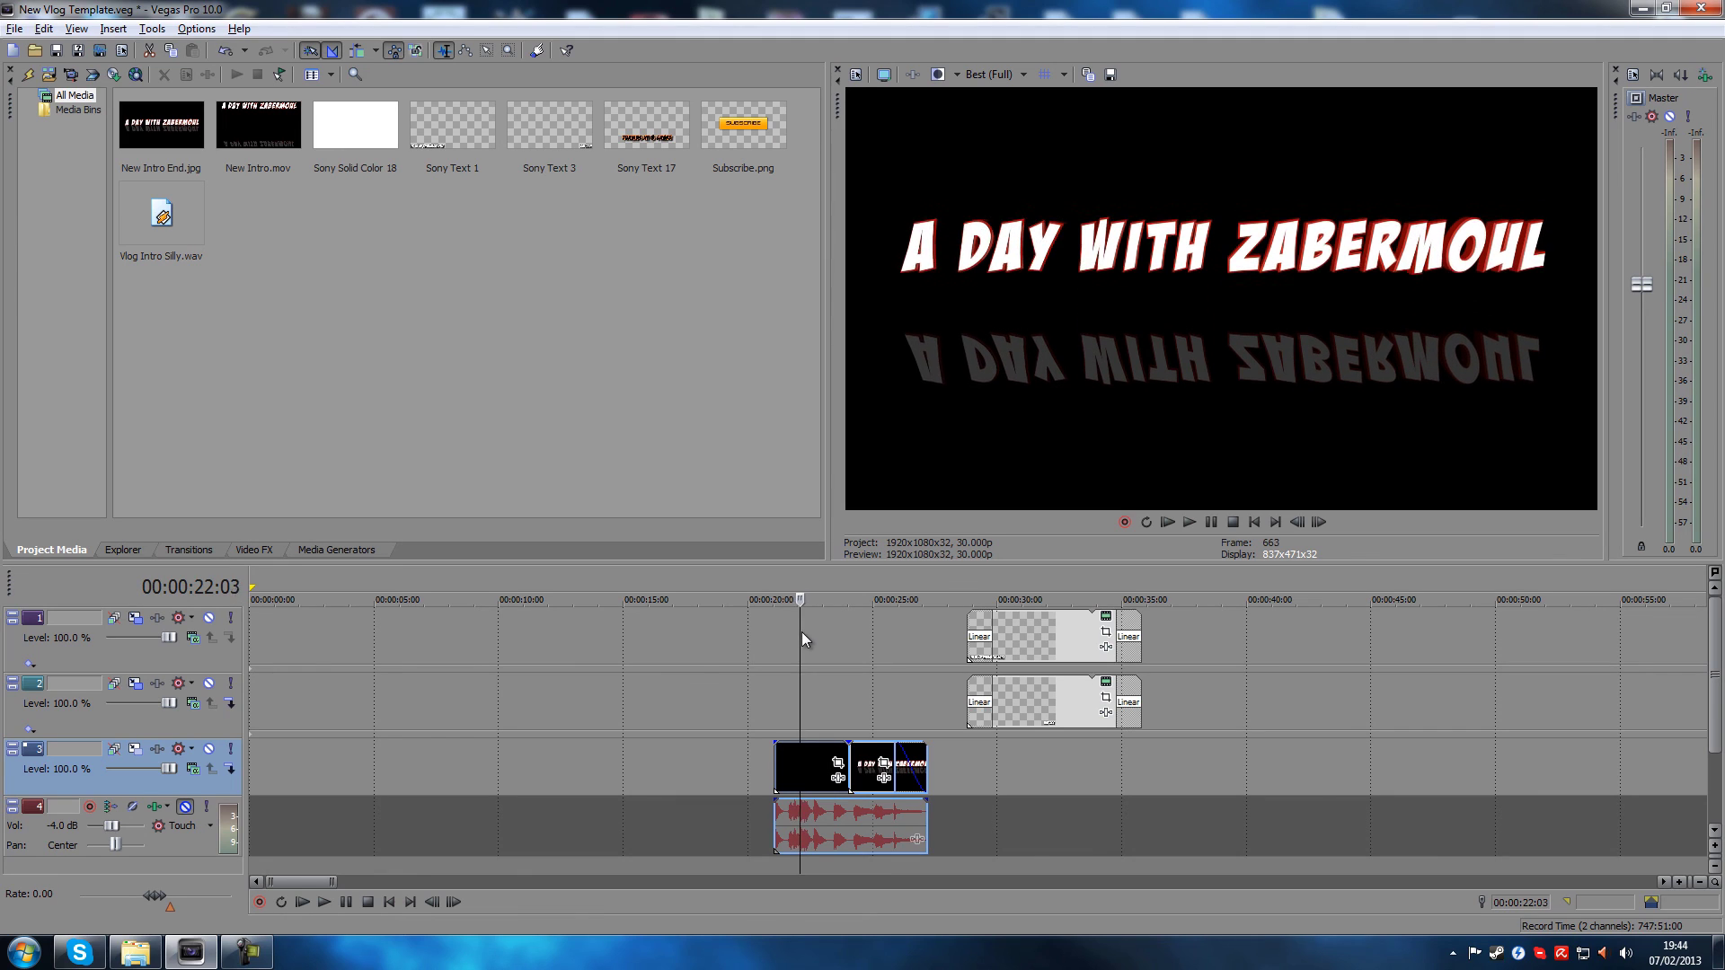
{"action": "left_click", "coordinate": [856, 75]}
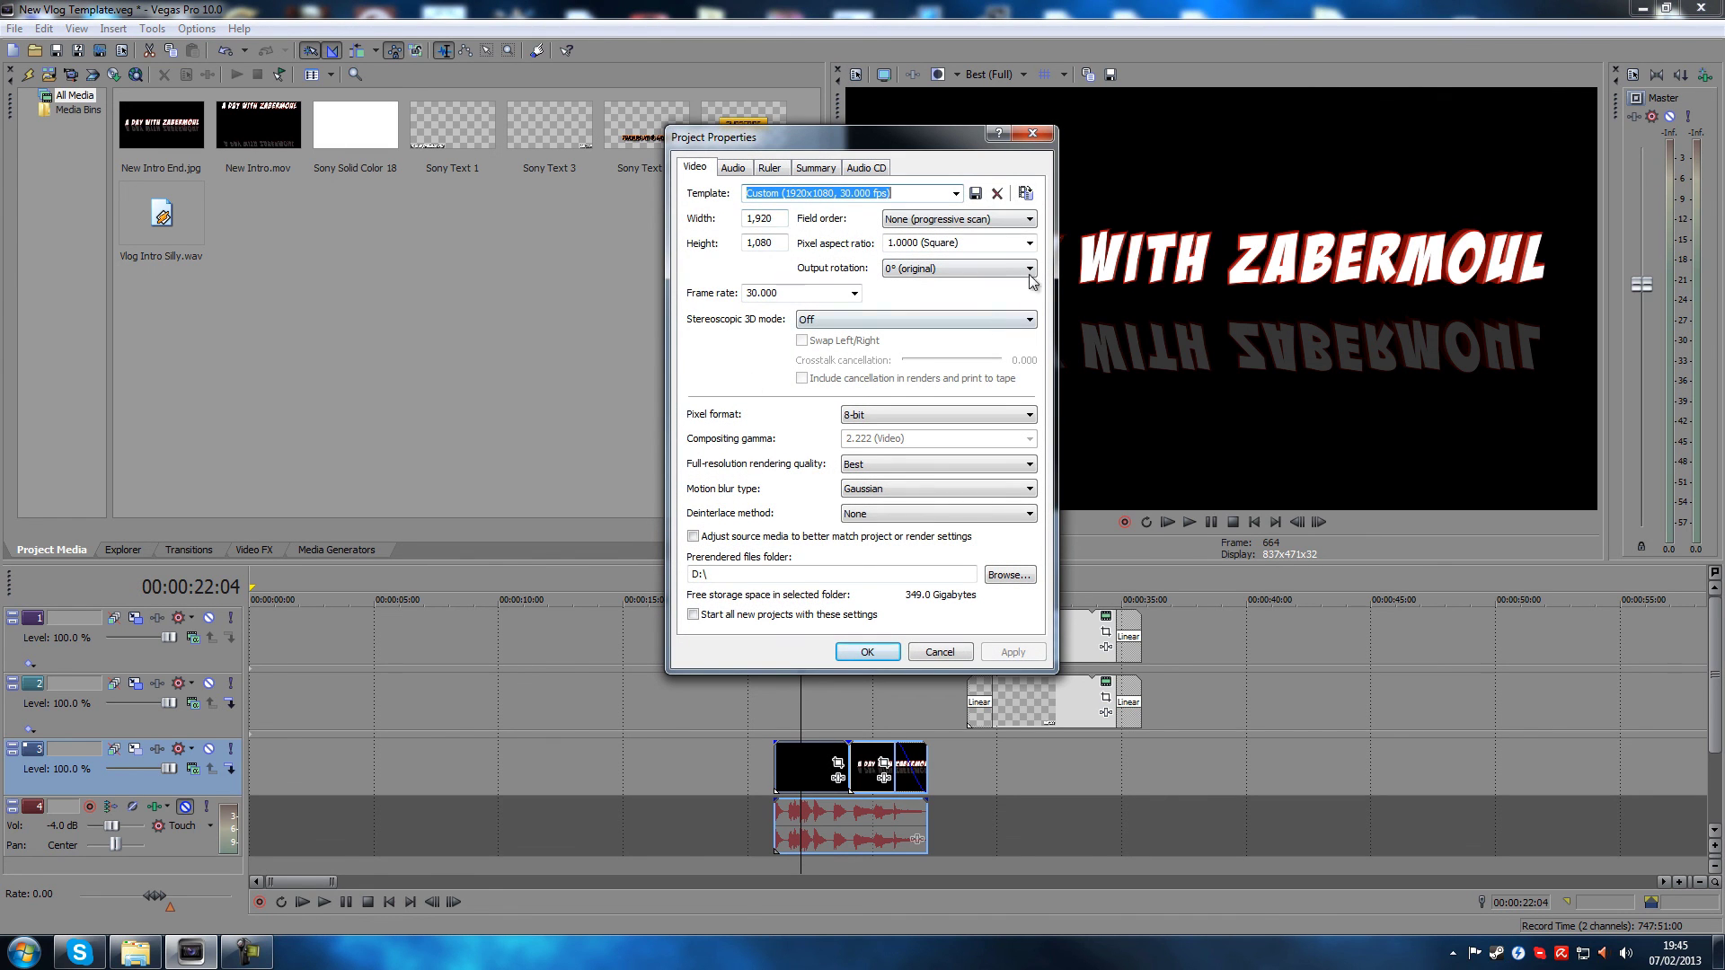
{"action": "left_click", "coordinate": [1032, 135]}
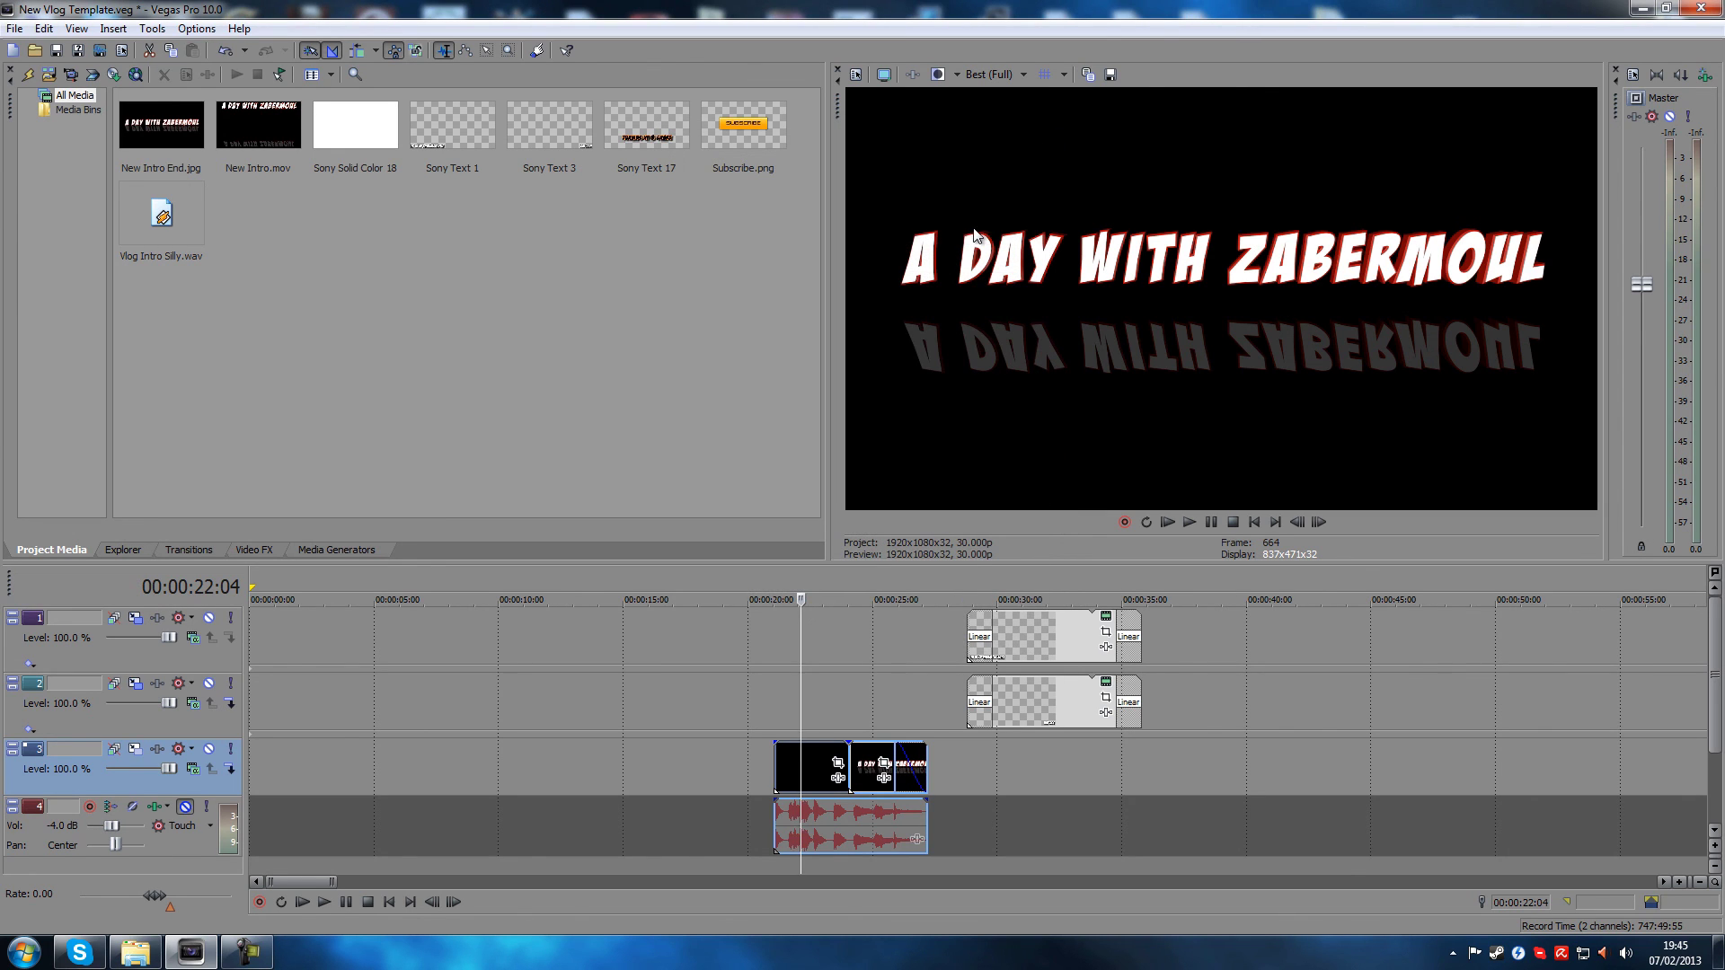